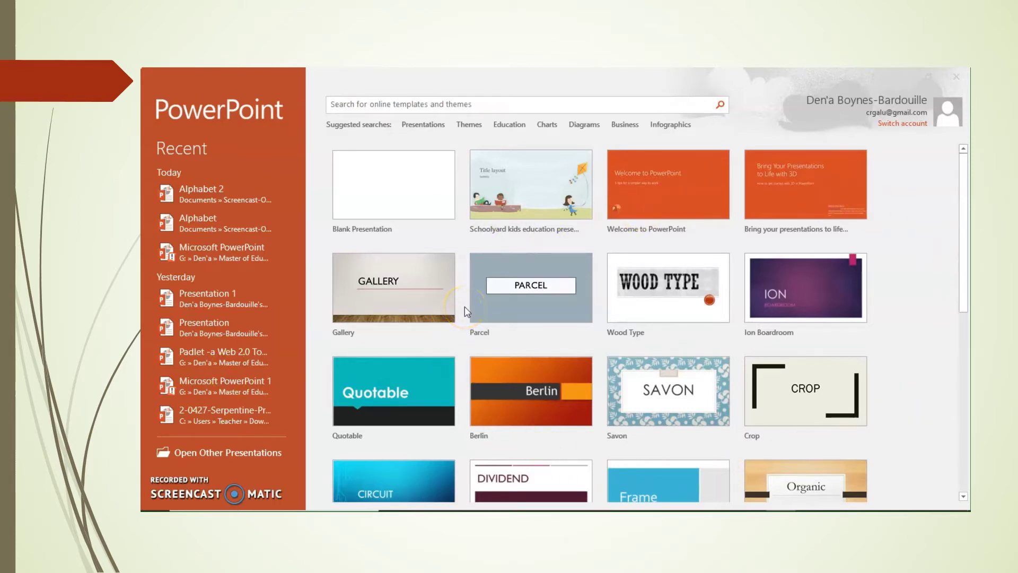
Step: Search the online templates for 'education' and scroll down to the fall-themed education results
left_click(416, 222)
left_click(964, 193)
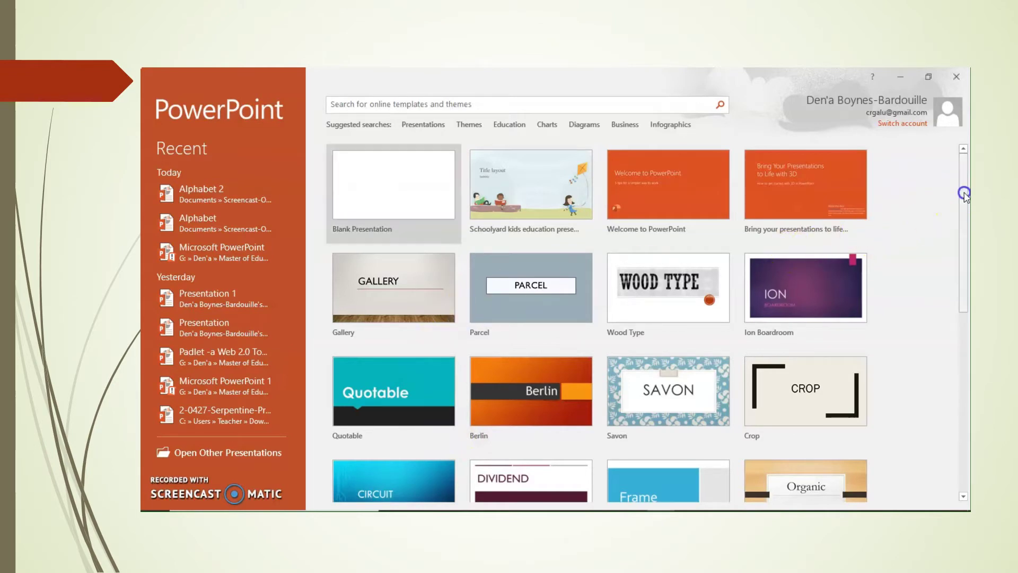
mouse_move(964, 193)
left_mouse_down()
mouse_move(967, 410)
mouse_move(967, 206)
left_mouse_up()
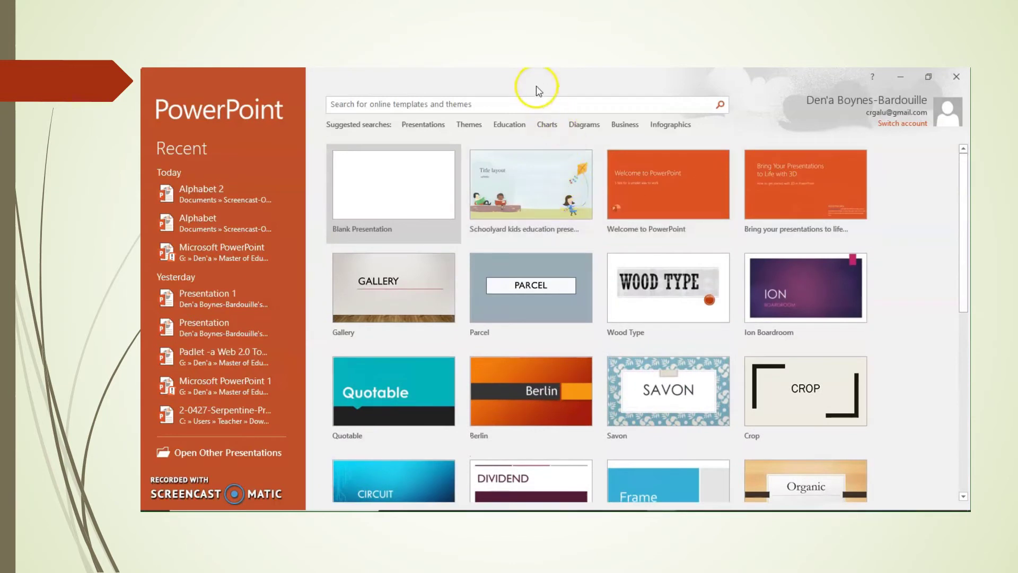
left_click(516, 105)
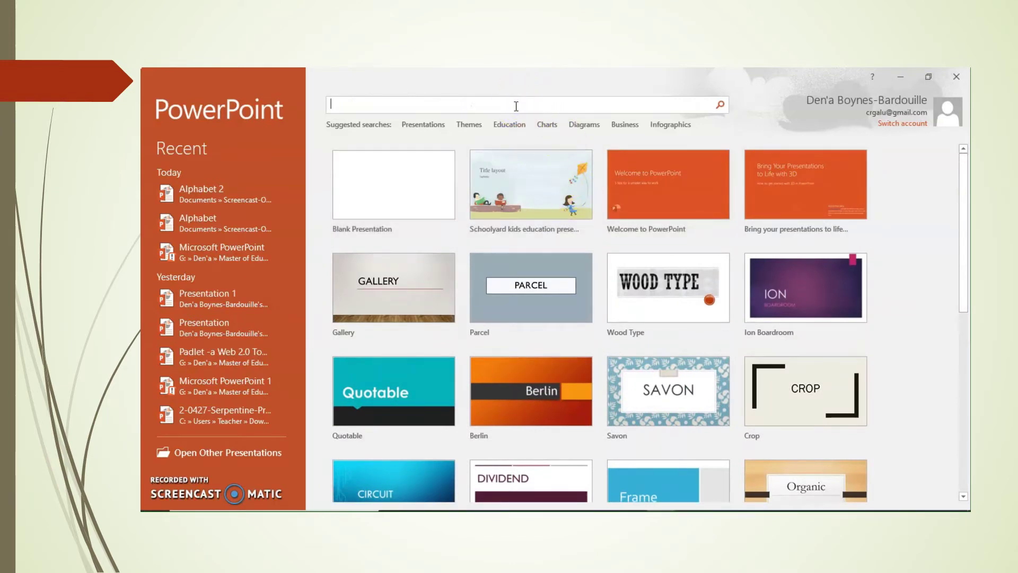
type("education")
left_click(720, 105)
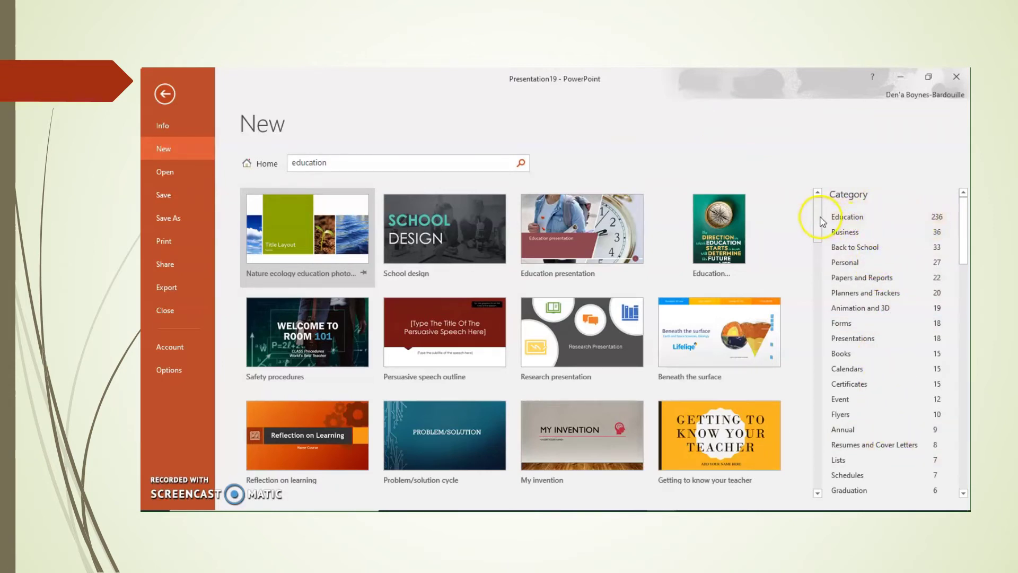
left_click_drag(817, 221, 806, 398)
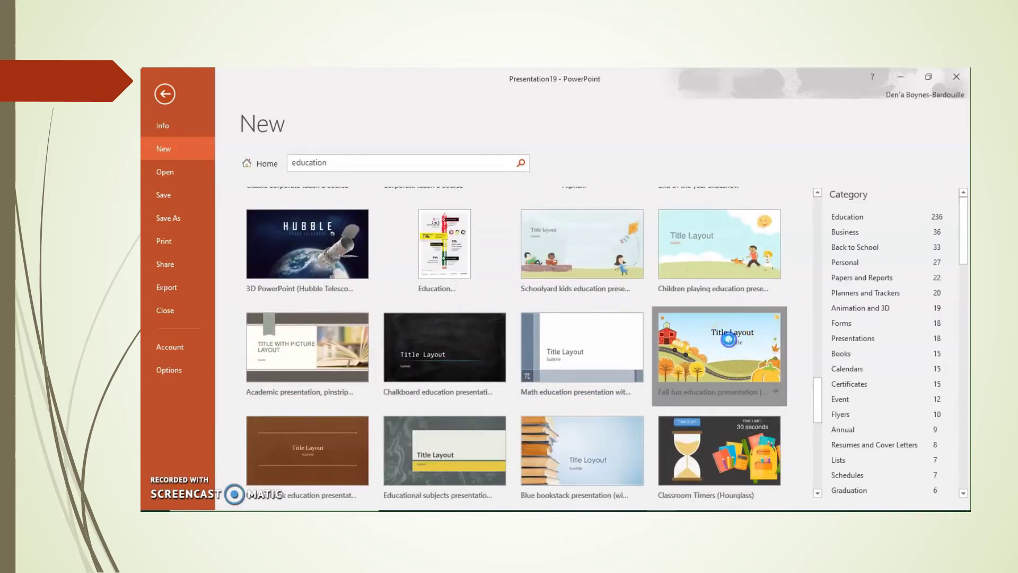
Step: Create a new presentation from the Fall fun education presentation (widescreen) template
left_click(729, 339)
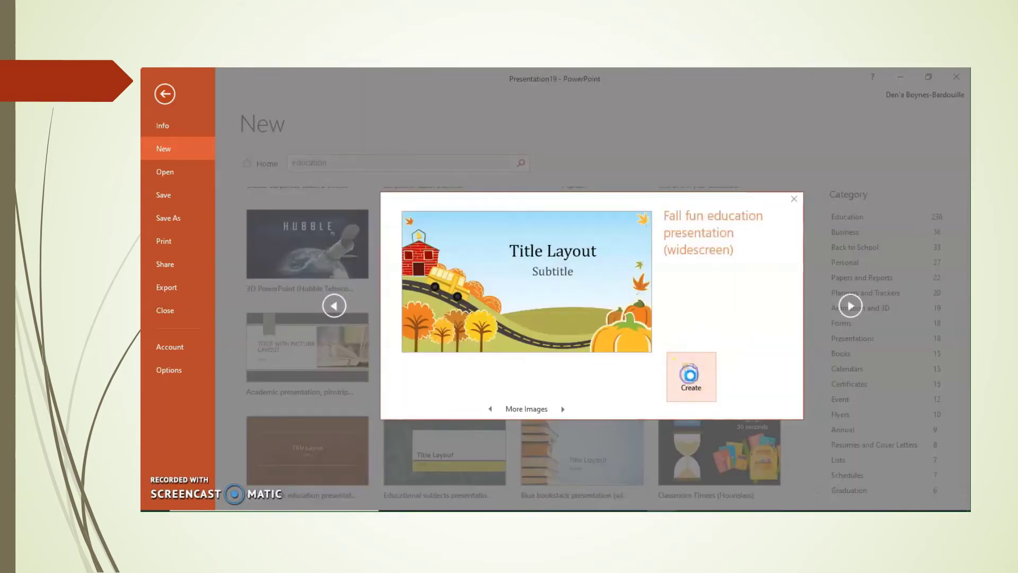
left_click(690, 375)
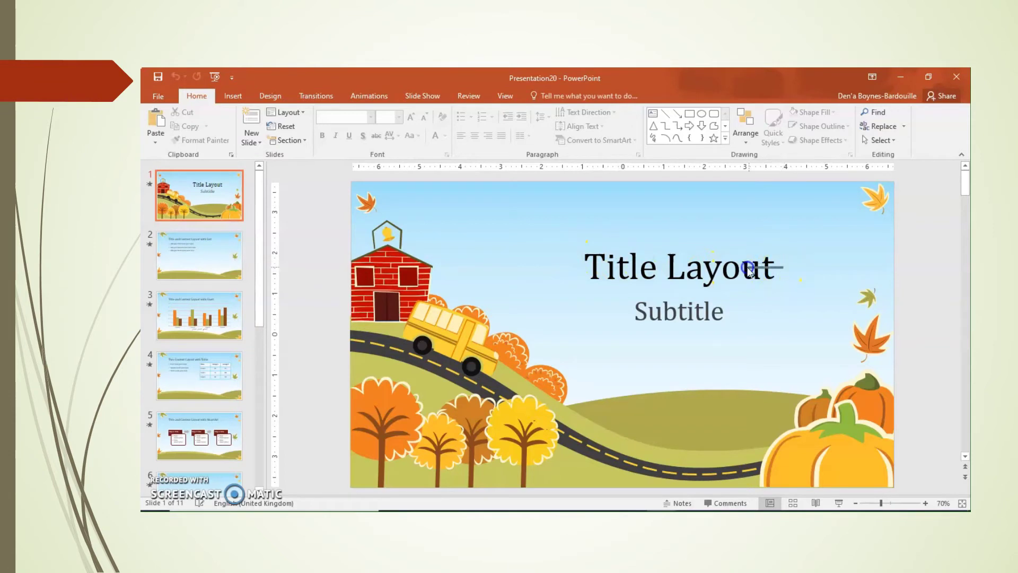
Step: Replace the title with 'Alphabet' and the subtitle with 'The First Four Letters', moving the subtitle lower
left_click(587, 259)
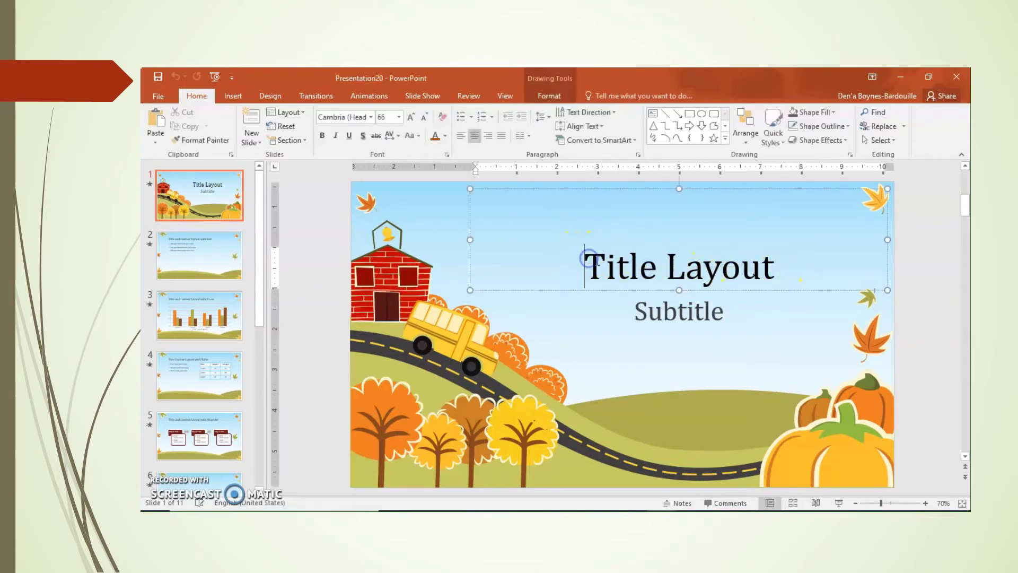
left_click_drag(587, 260, 832, 264)
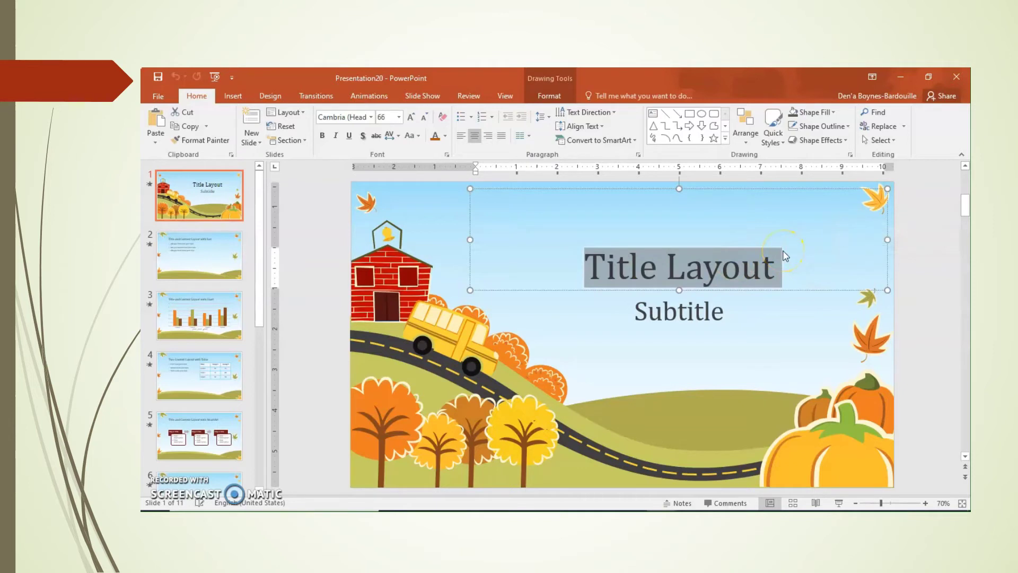
type("Alp")
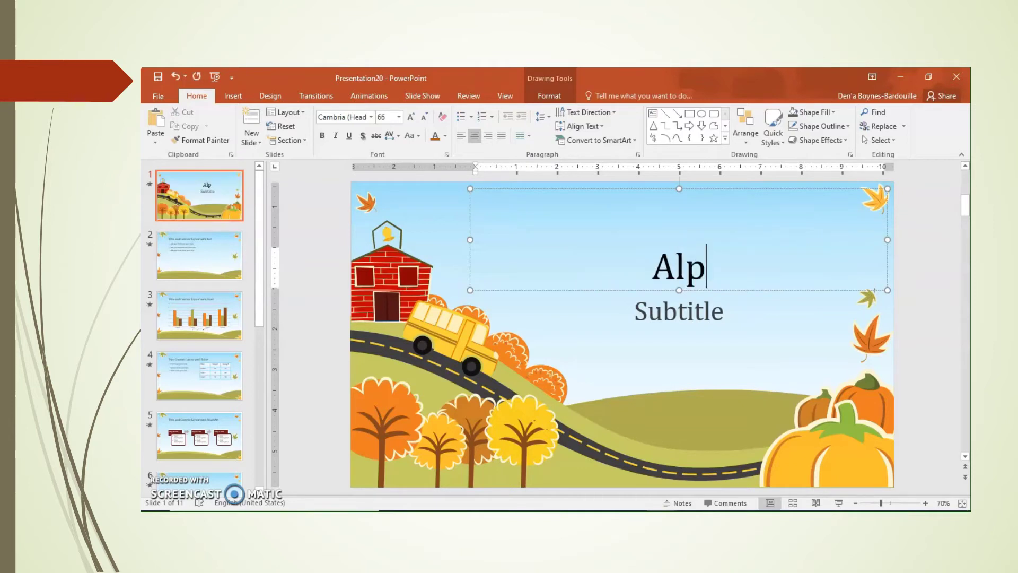
type("ha")
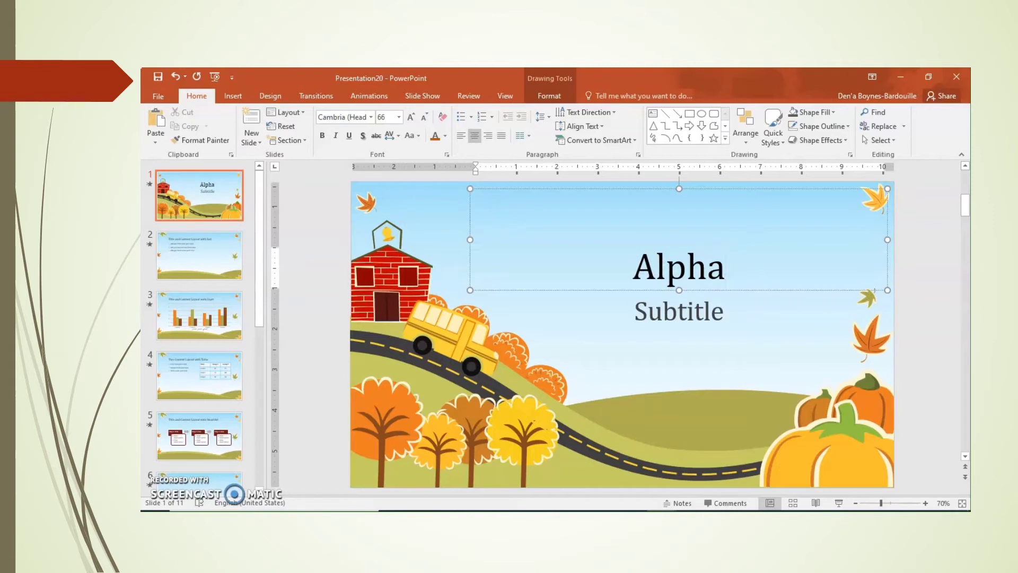
type("bet")
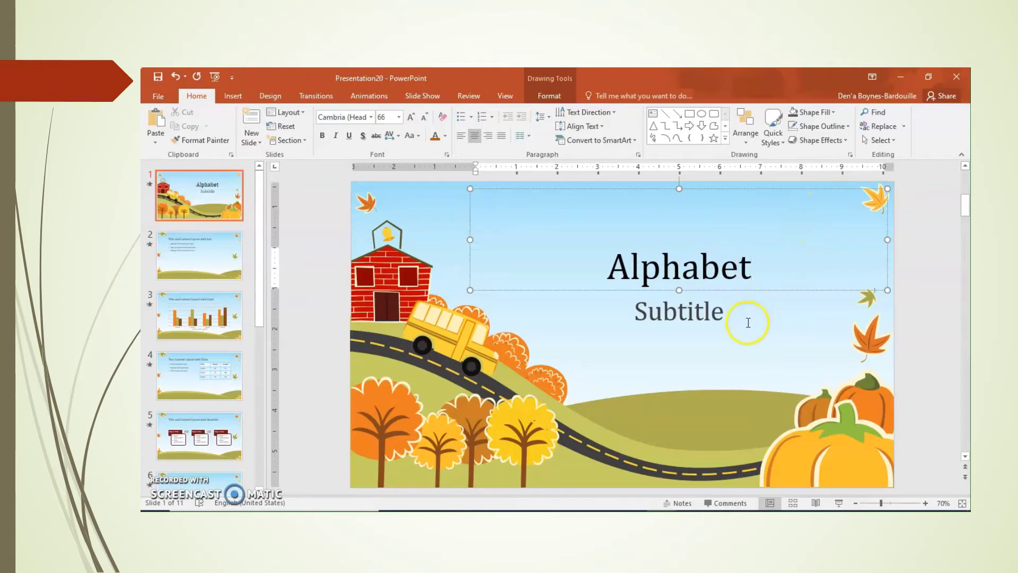
double_click(669, 308)
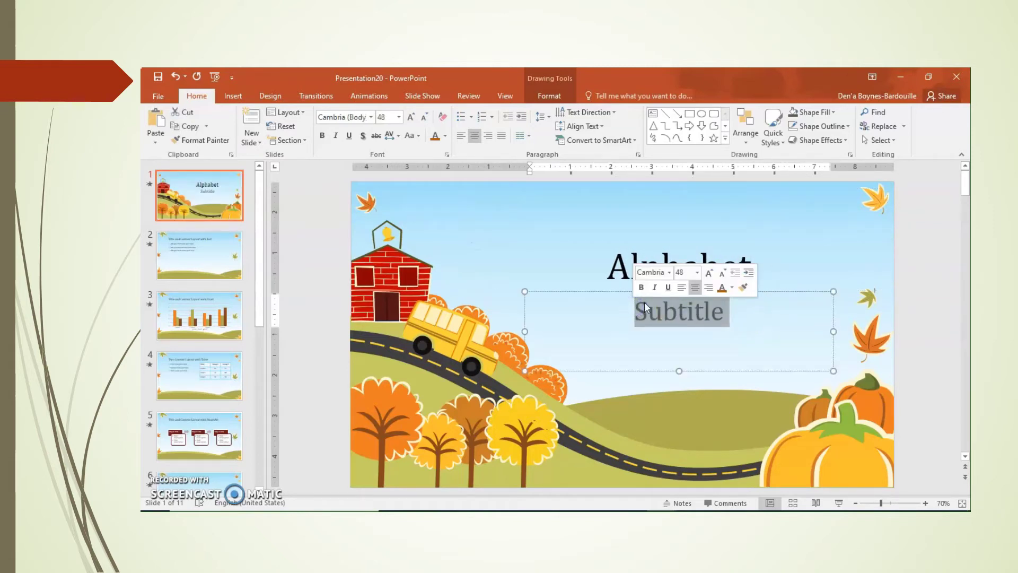
type("T")
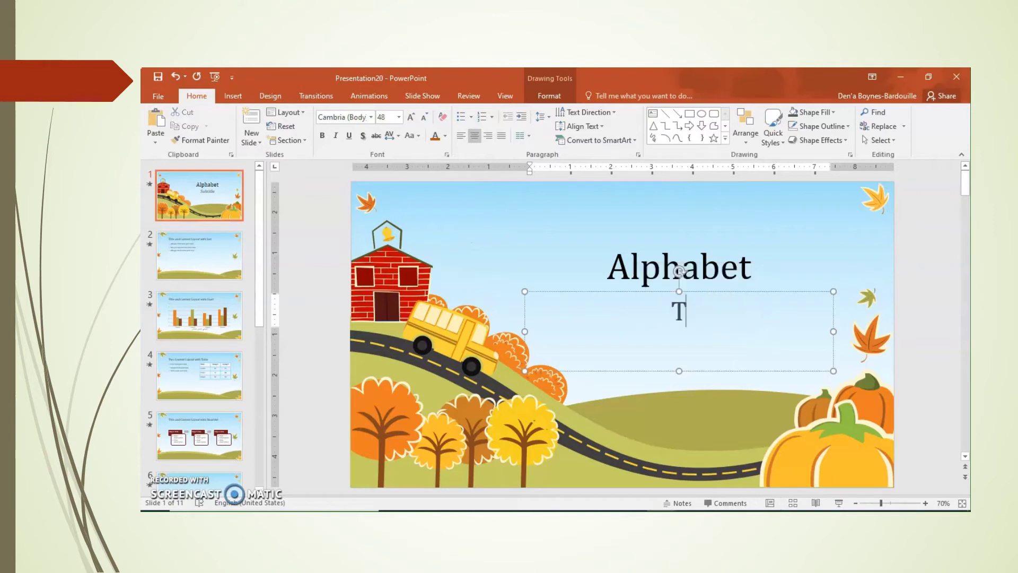
type("he F")
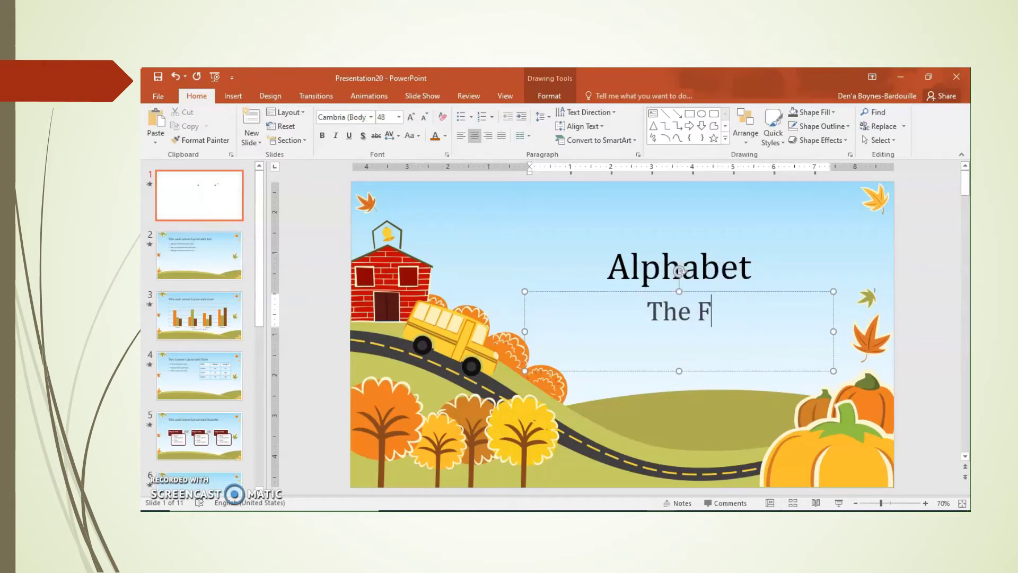
type("irst")
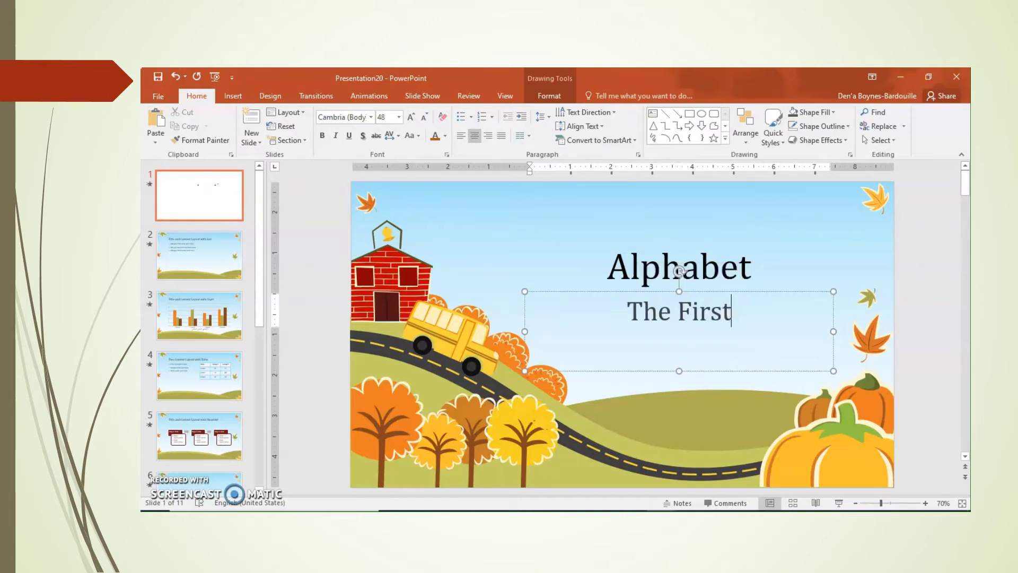
type(" Four")
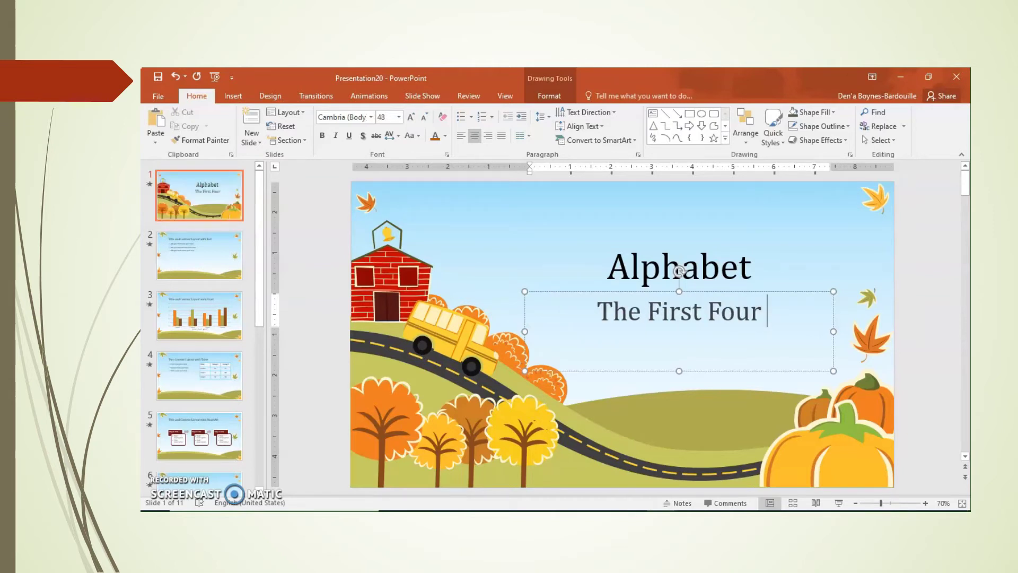
type(" Letters")
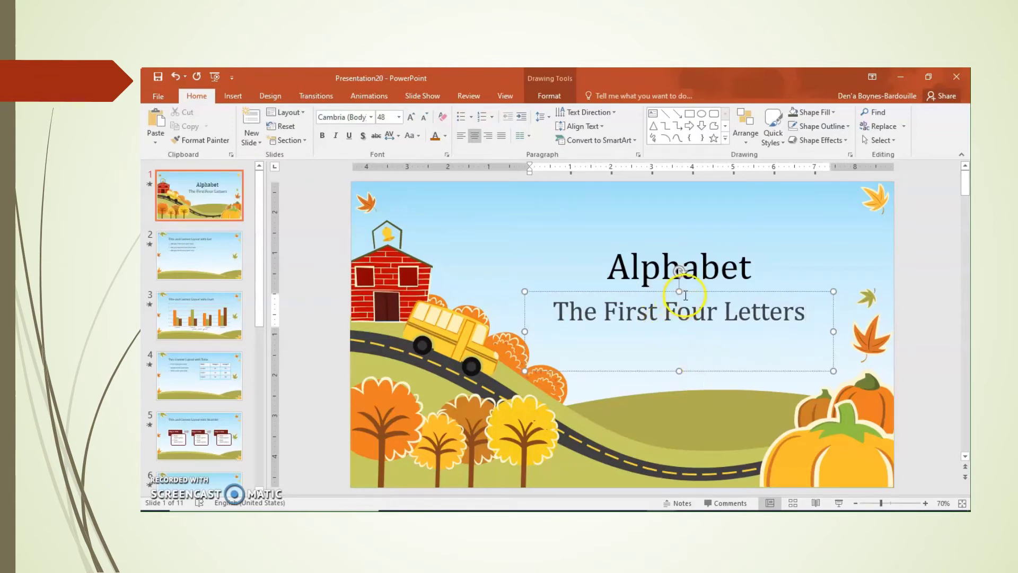
left_click_drag(687, 294, 681, 322)
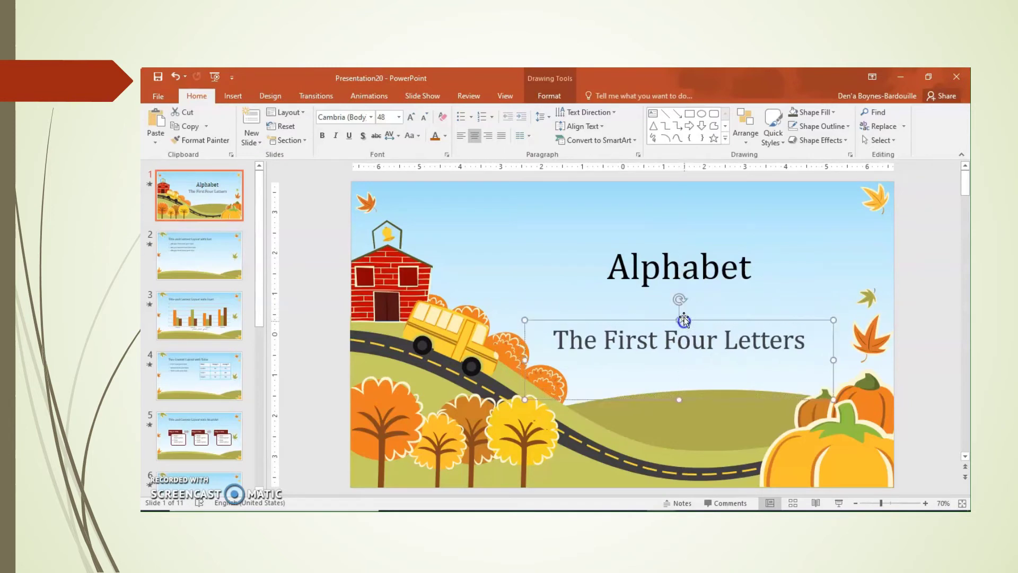
Step: Set the Alphabet title to 96 pt and shift the title and subtitle slightly left
left_click(682, 276)
double_click(657, 266)
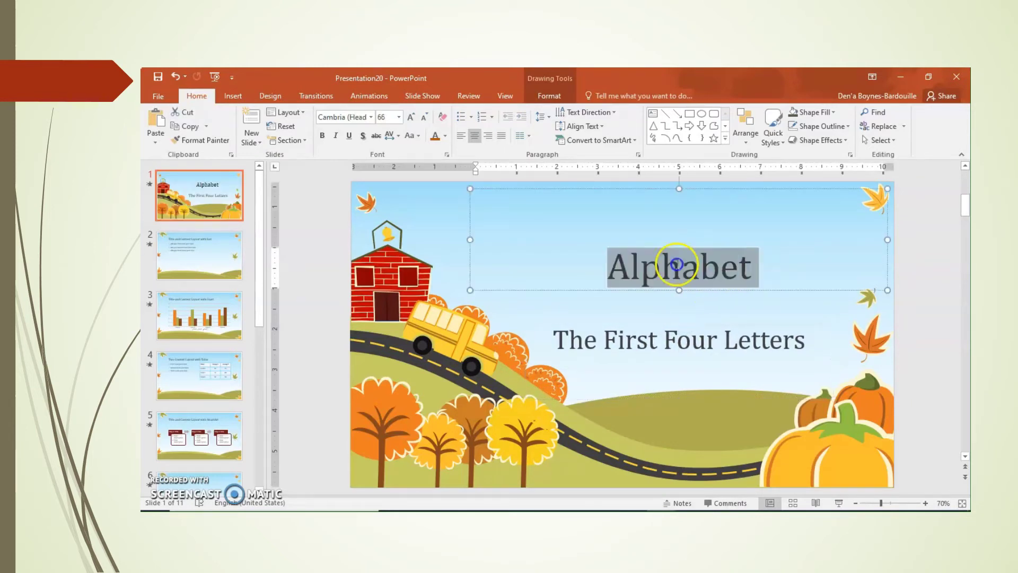
left_click(399, 117)
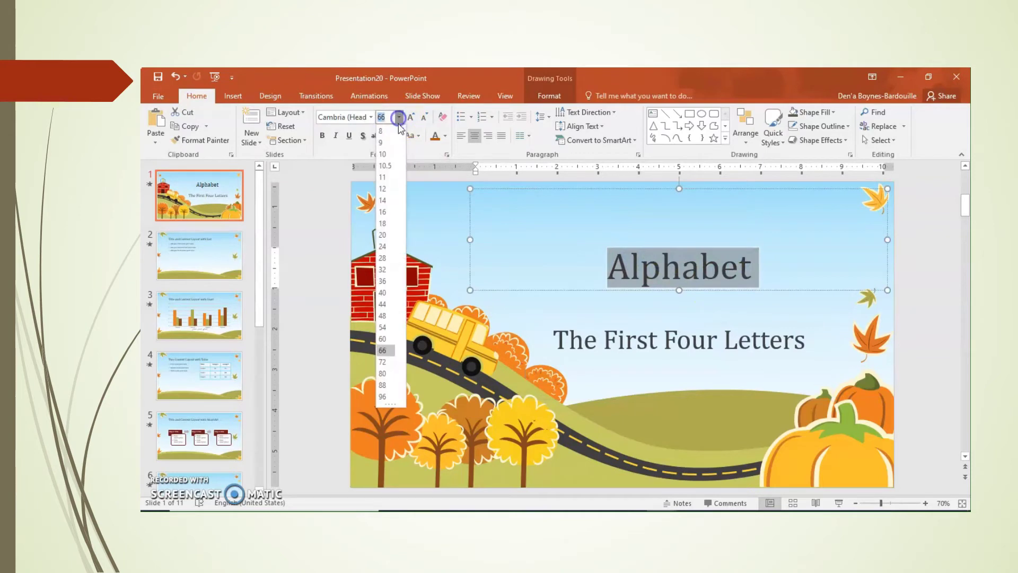
left_click(381, 397)
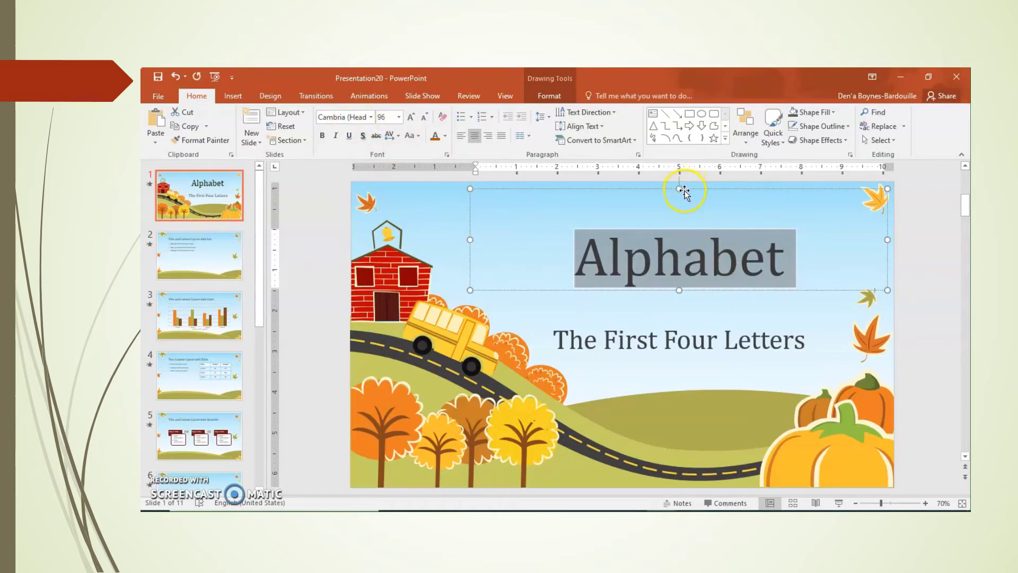
left_click_drag(685, 188, 668, 187)
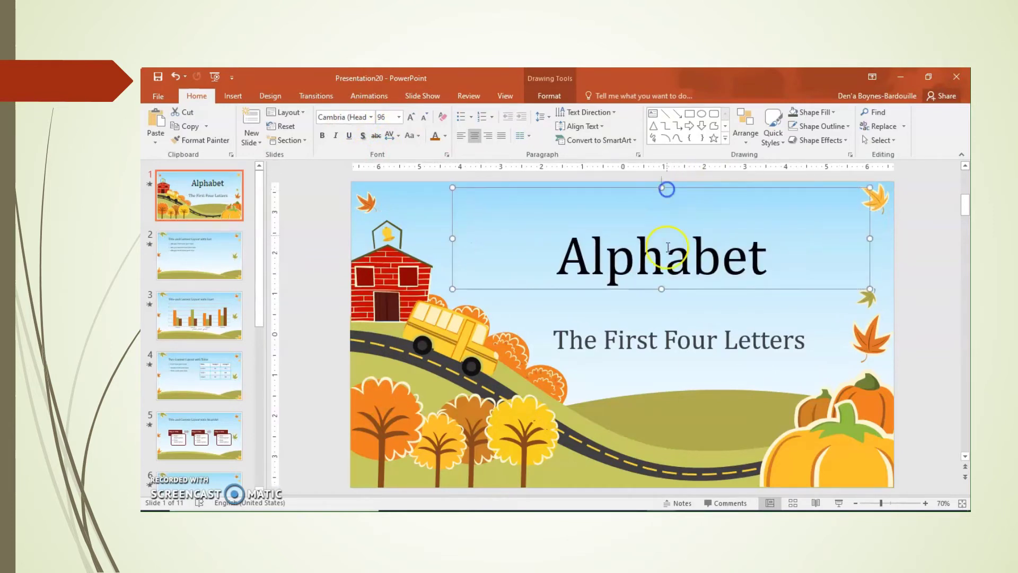
left_click(656, 332)
left_click_drag(657, 322, 640, 314)
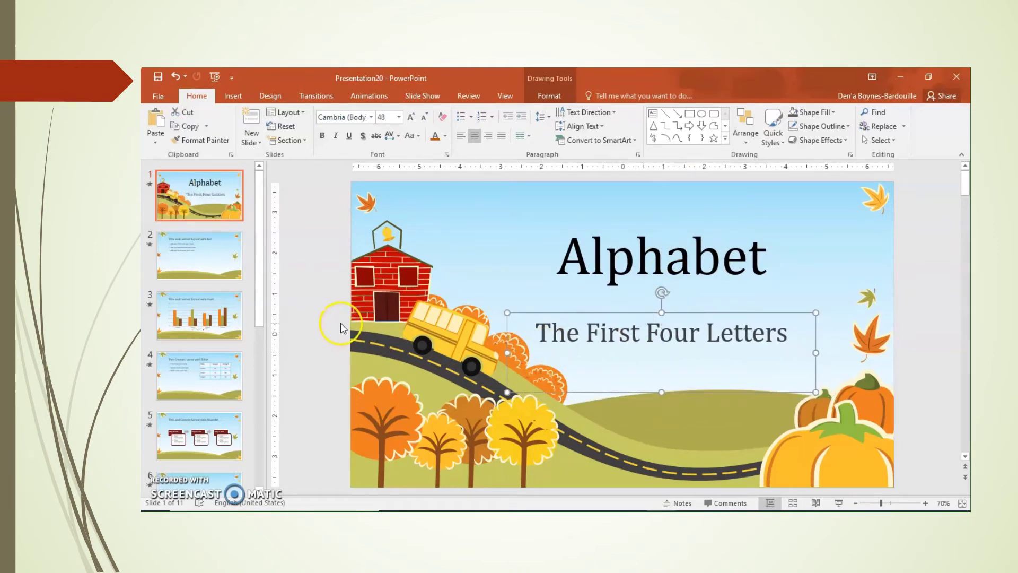
Step: Delete slide 2's title and bullet placeholders, leaving only the fall background
left_click(208, 252)
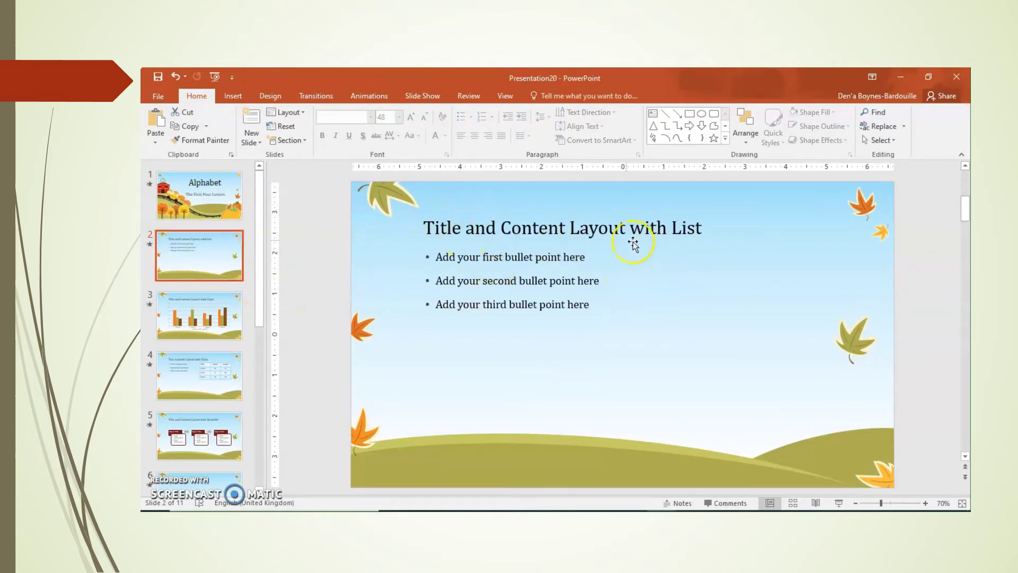
left_click(423, 239)
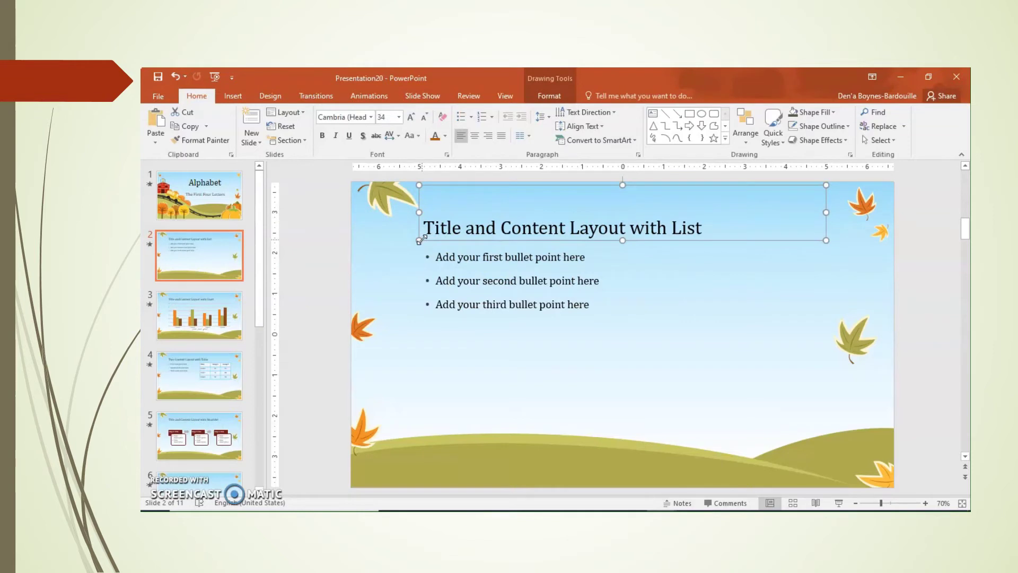
key("Delete")
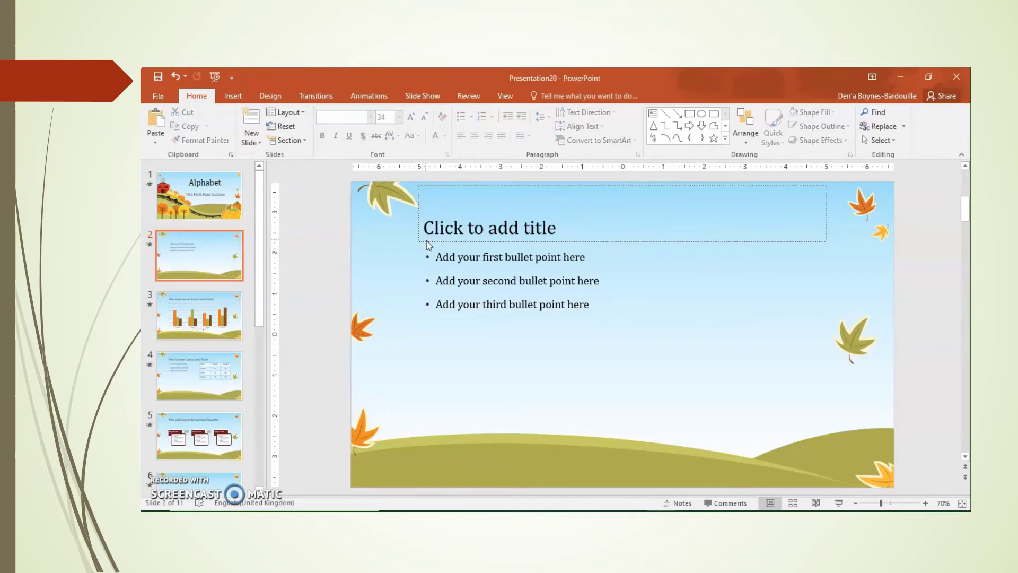
left_click(428, 244)
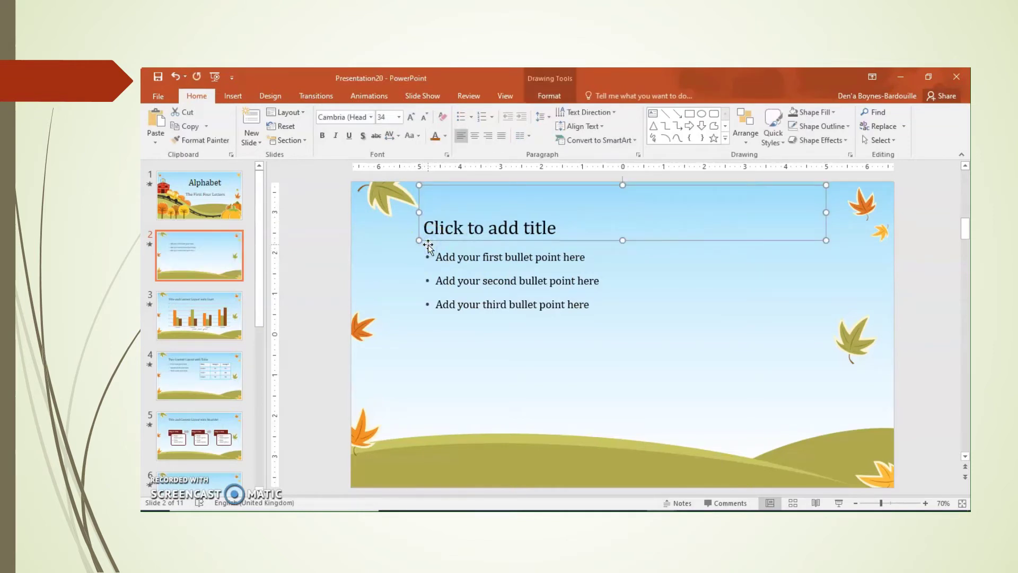
key("Delete")
left_click(428, 256)
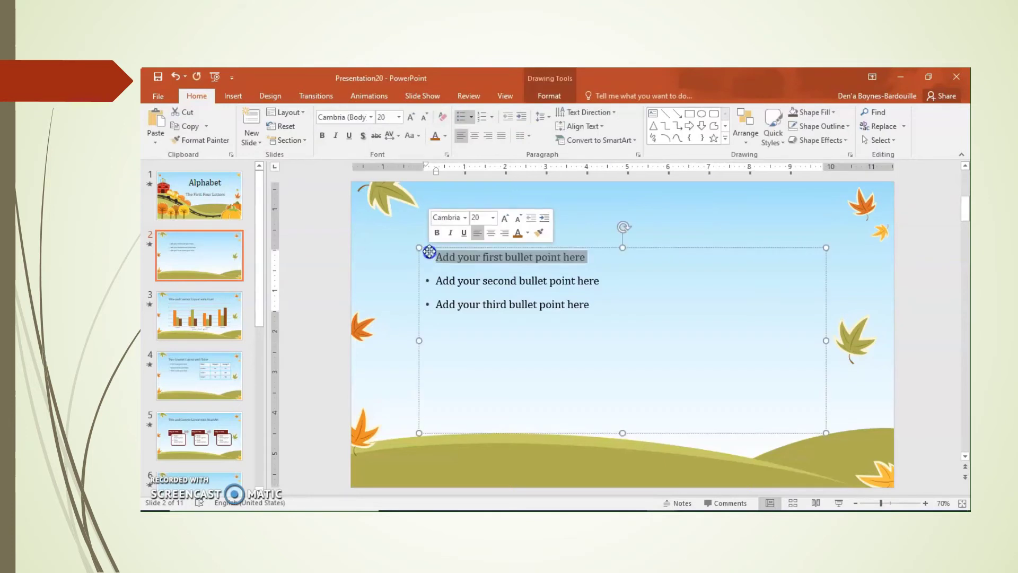
left_click(428, 247)
key("Delete")
left_click(429, 250)
key("Delete")
left_click(412, 244)
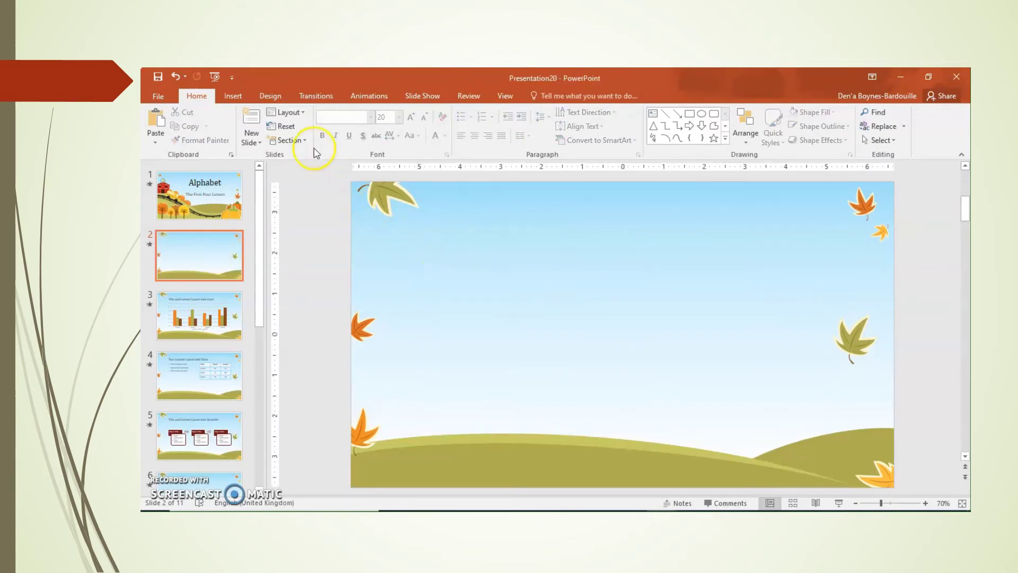
left_click(234, 96)
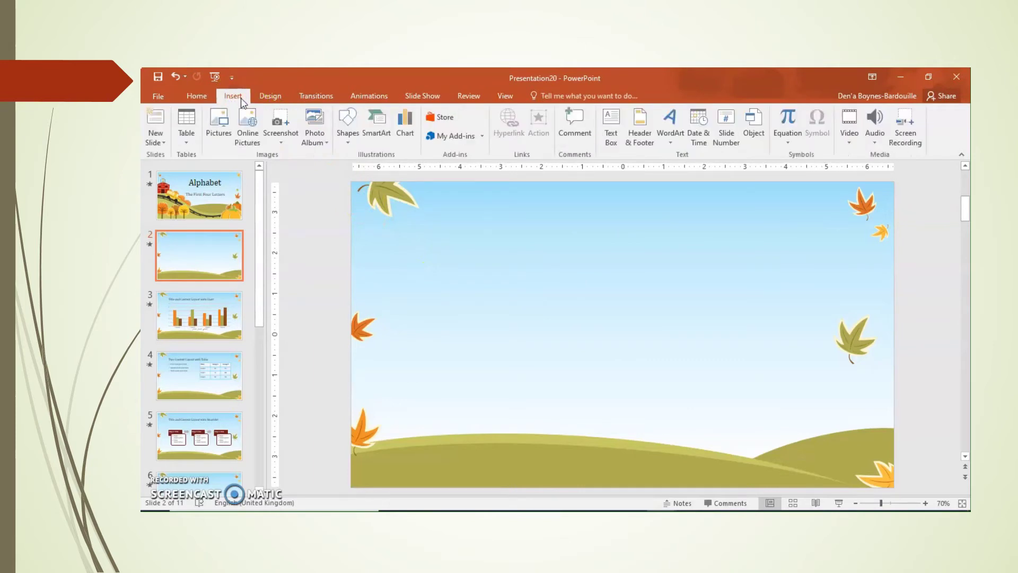
Step: Add a 250 pt 'Aa' text box on the left side of slide 2, nudged slightly down and right
left_click(610, 129)
left_click_drag(415, 229, 622, 448)
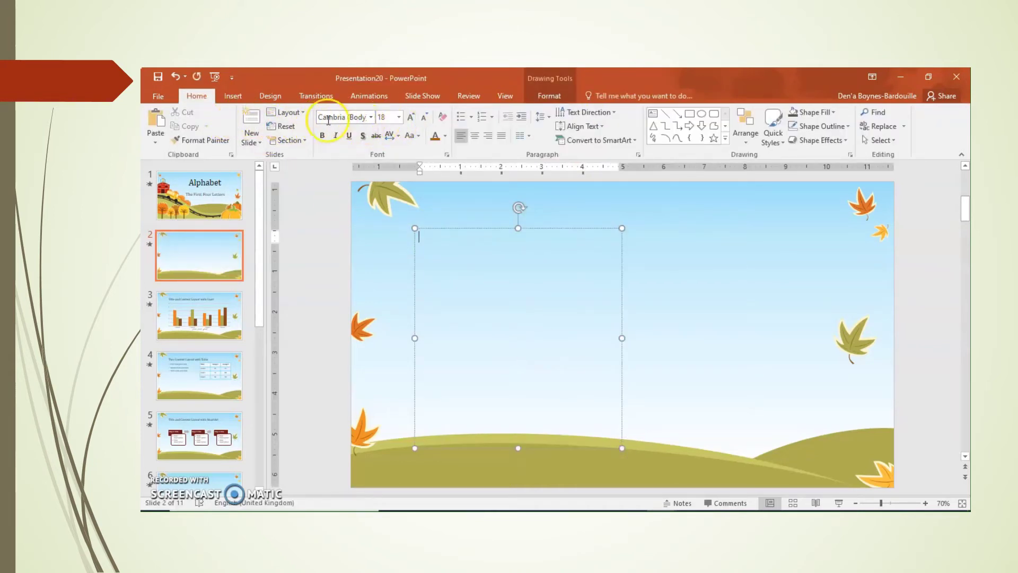
left_click(385, 118)
left_click(383, 117)
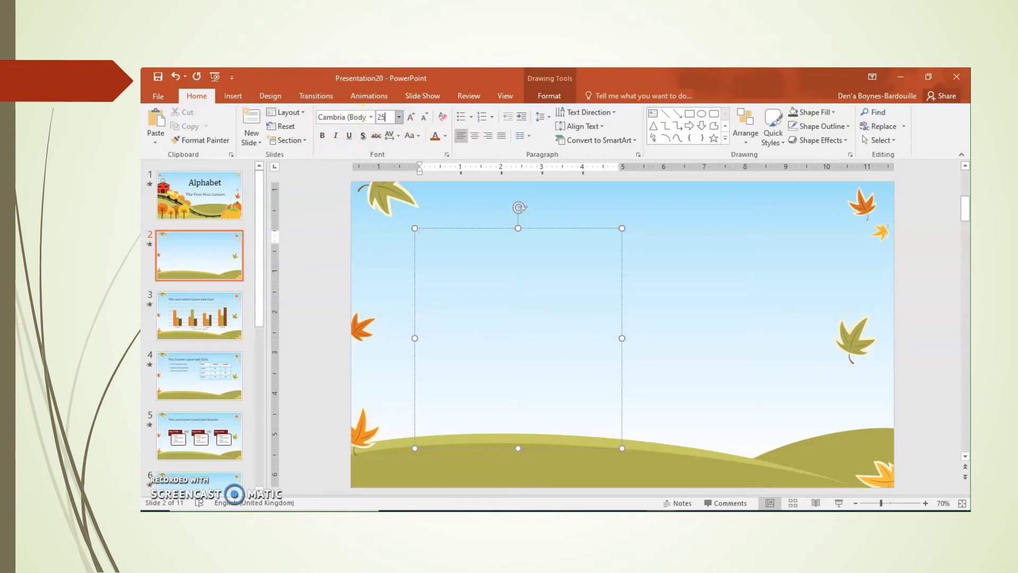
type("250")
key("Return")
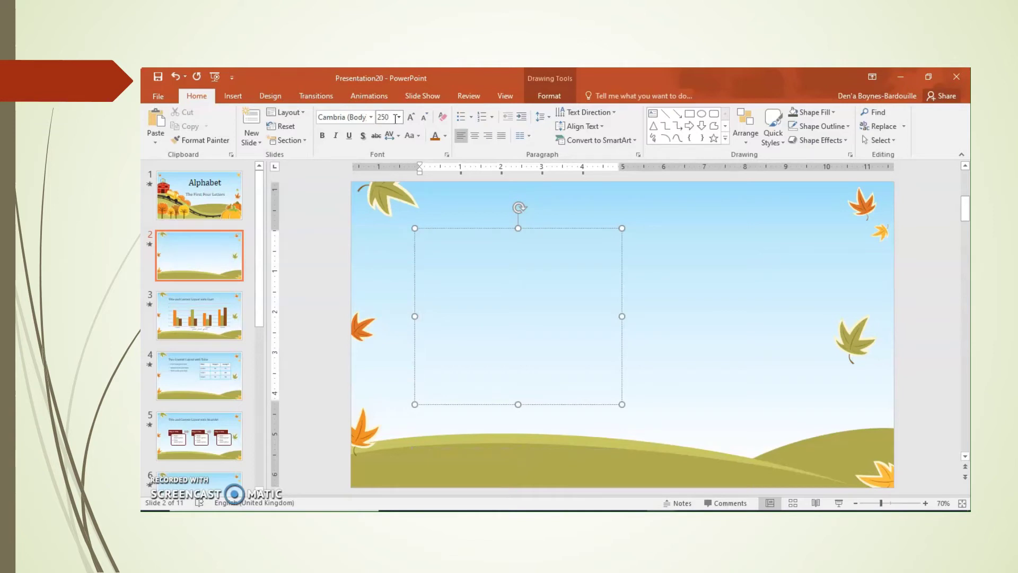
type("A")
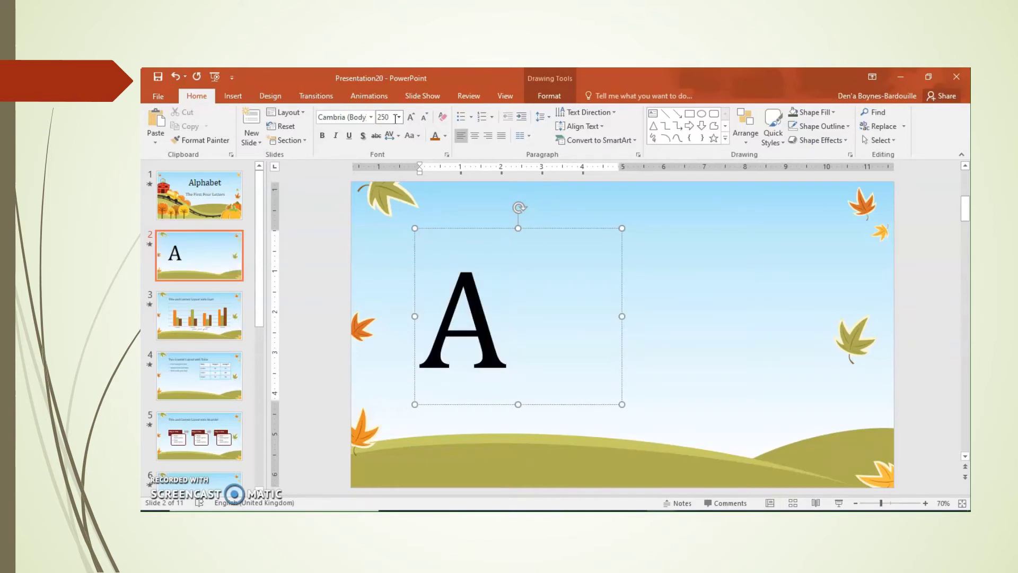
type("a")
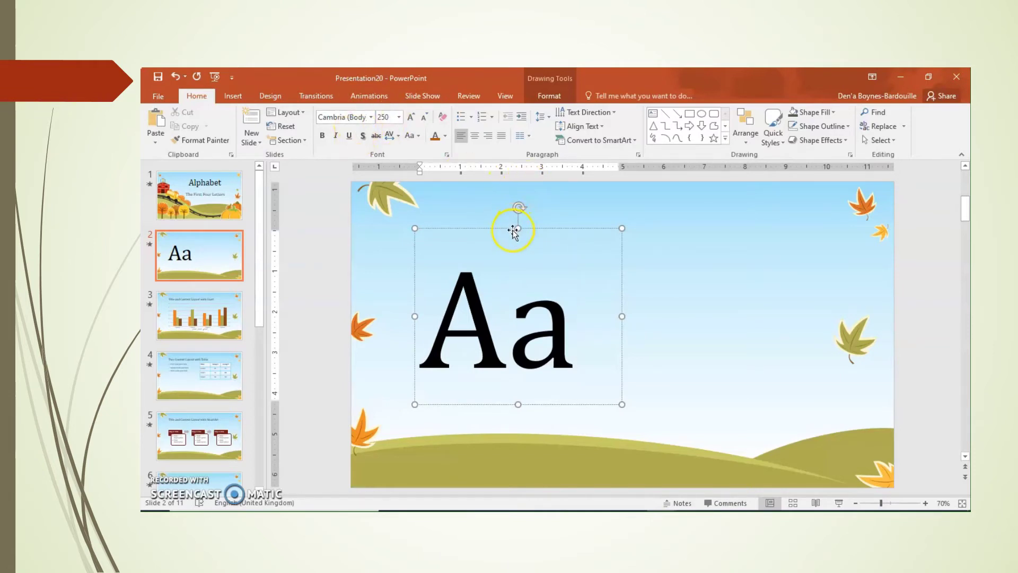
left_click_drag(513, 231, 536, 237)
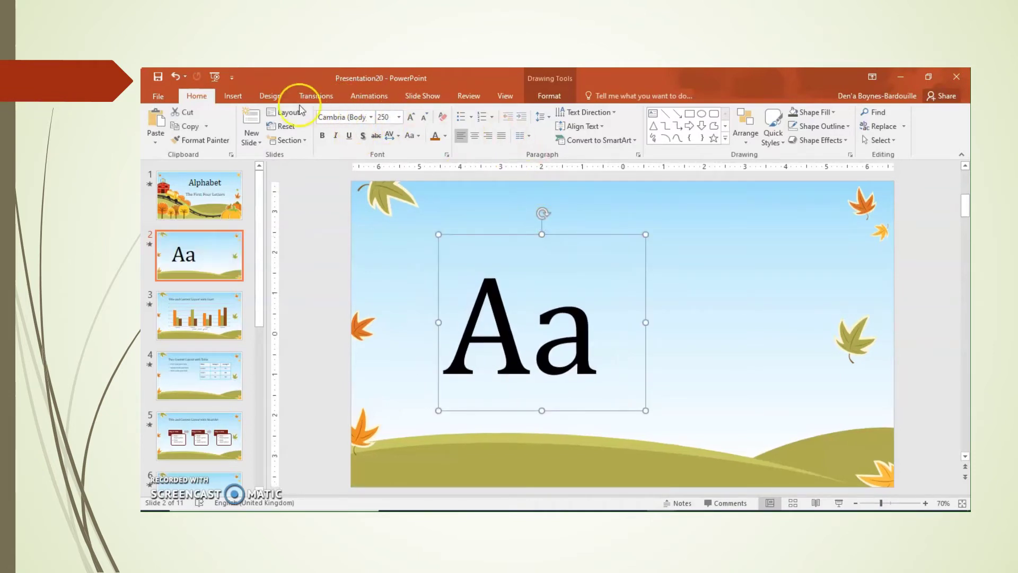
left_click(233, 97)
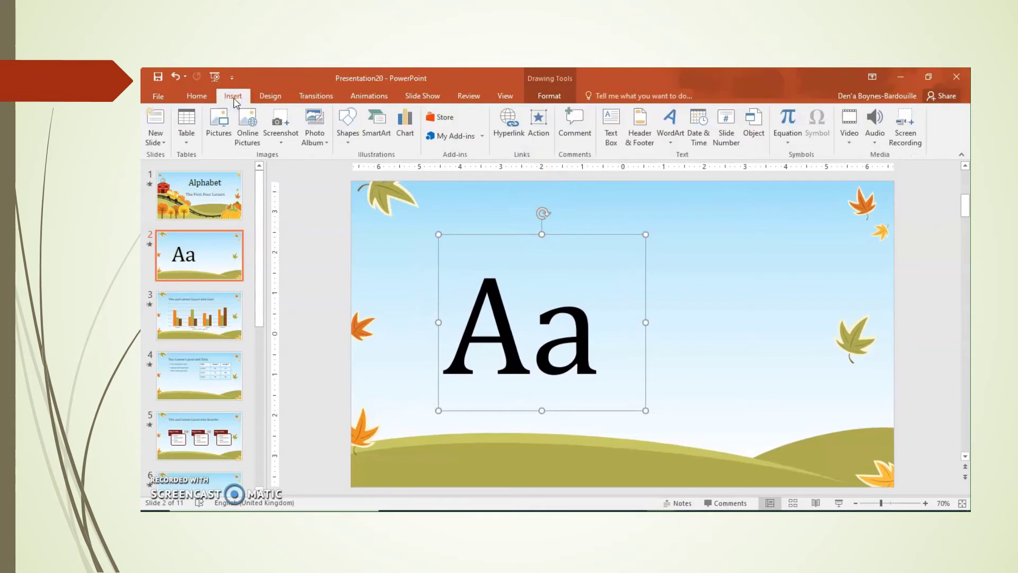
left_click(227, 127)
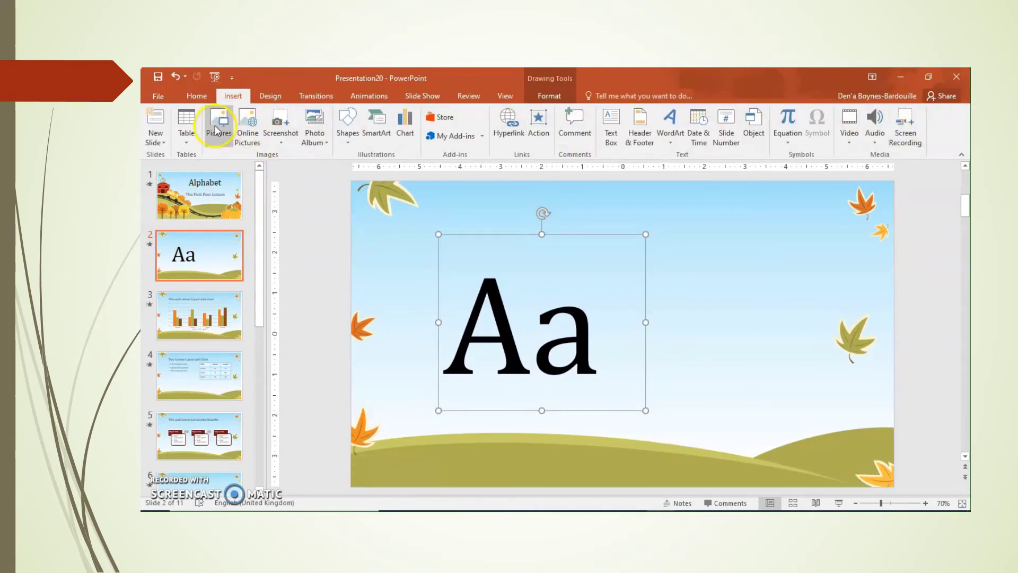
Step: Insert the apple 2 picture and enlarge it to 4.9 by 6.55 inches beside the Aa
left_click(215, 128)
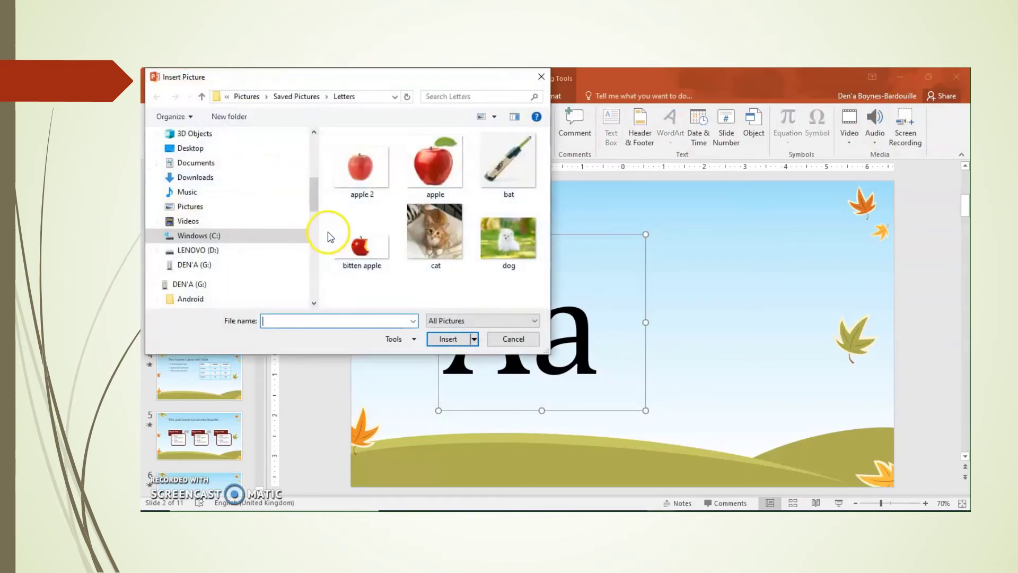
left_click(360, 167)
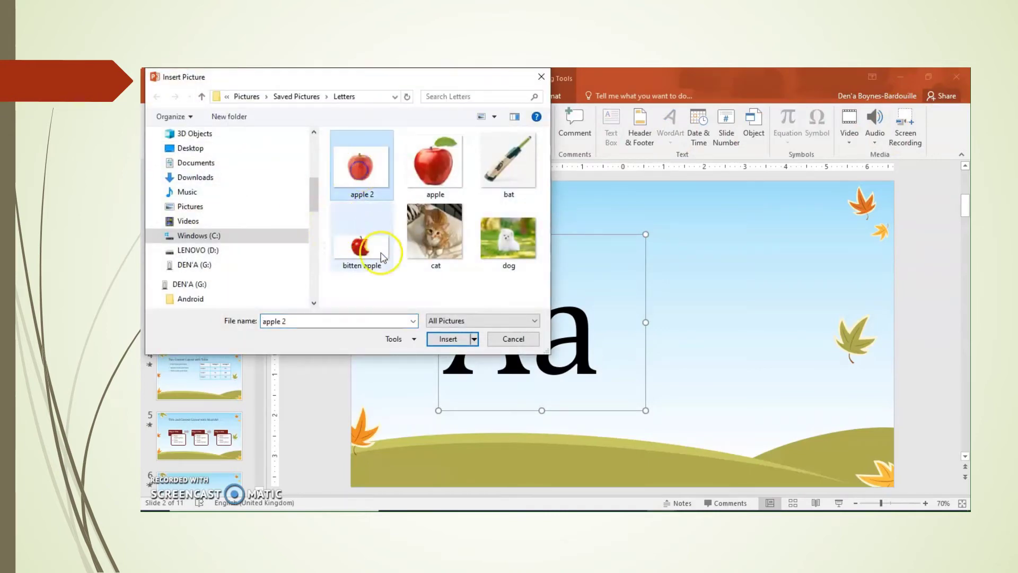
left_click(448, 338)
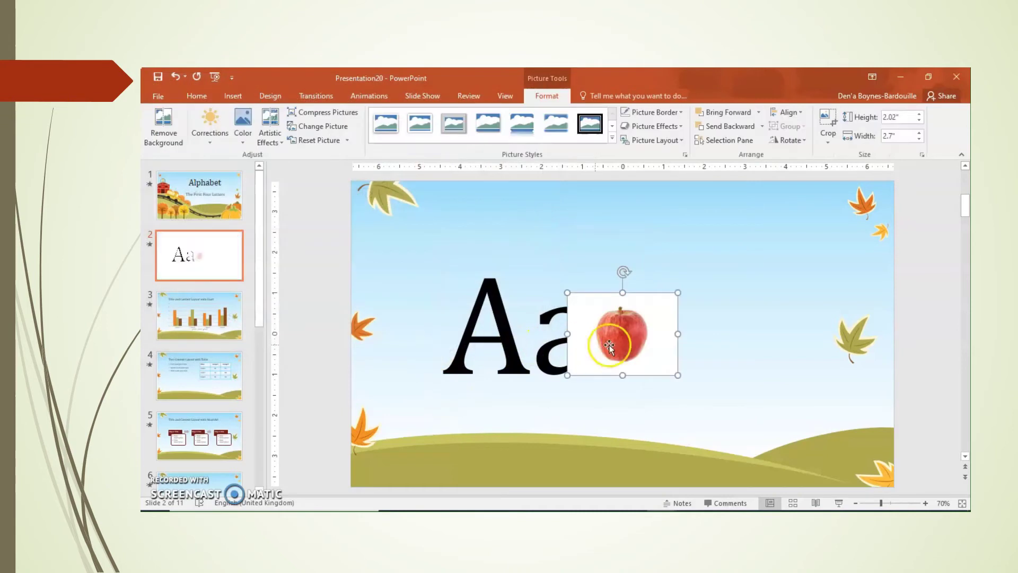
left_click_drag(666, 303, 822, 223)
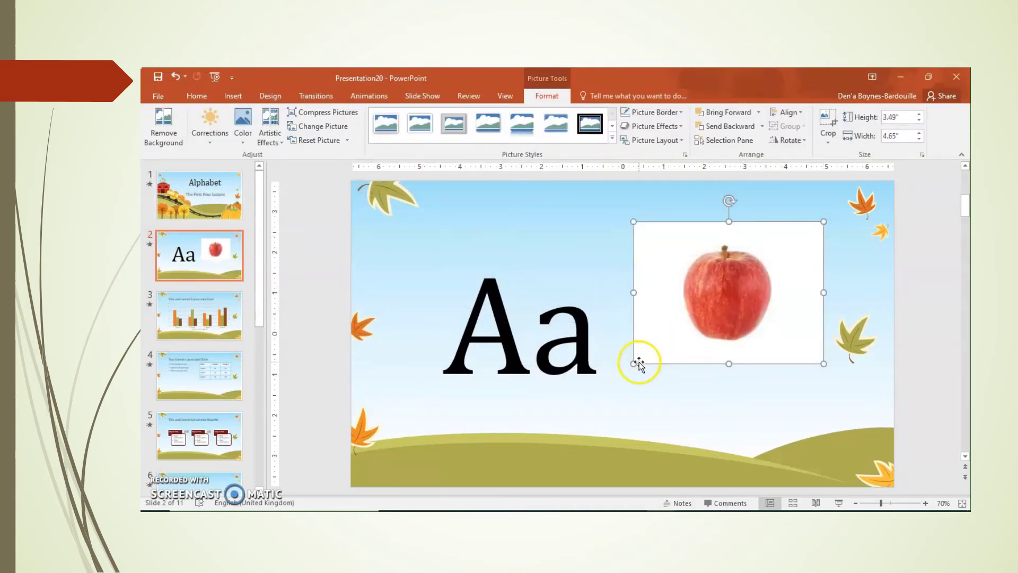
left_click_drag(634, 364, 557, 420)
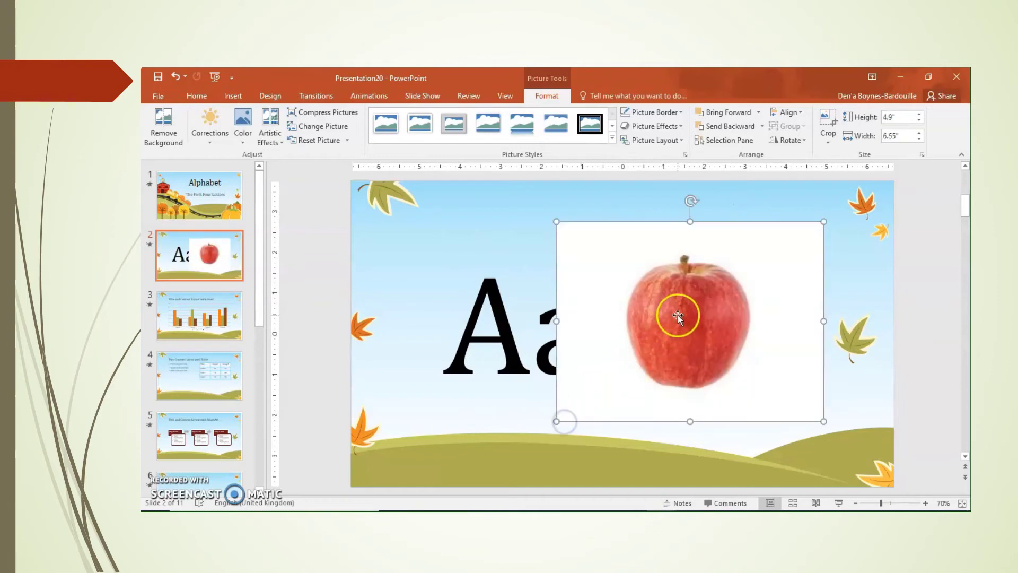
left_click_drag(690, 303, 708, 309)
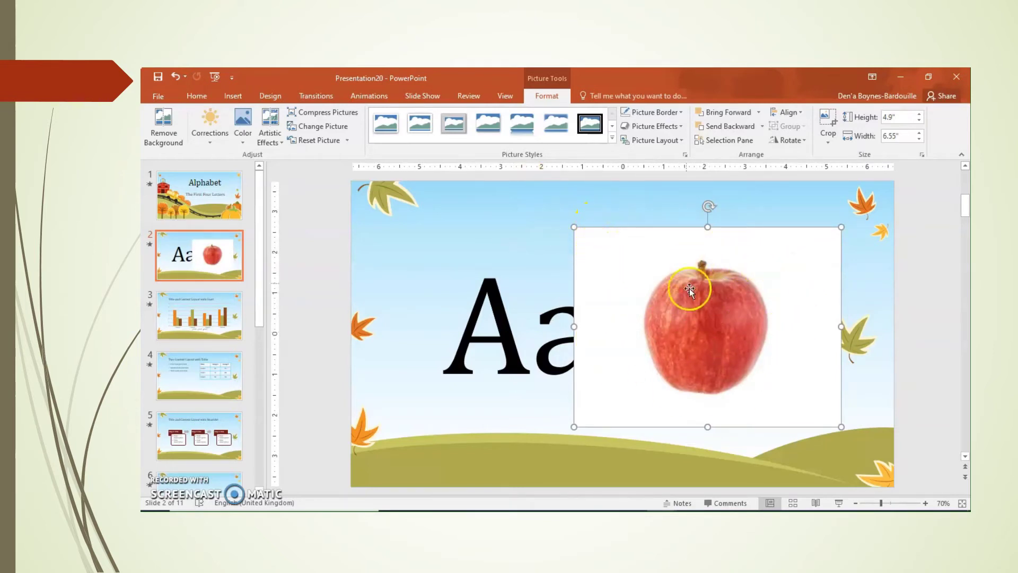
Step: Remove the apple picture's white background, then set the insertion point between slides 2 and 3
left_click(158, 125)
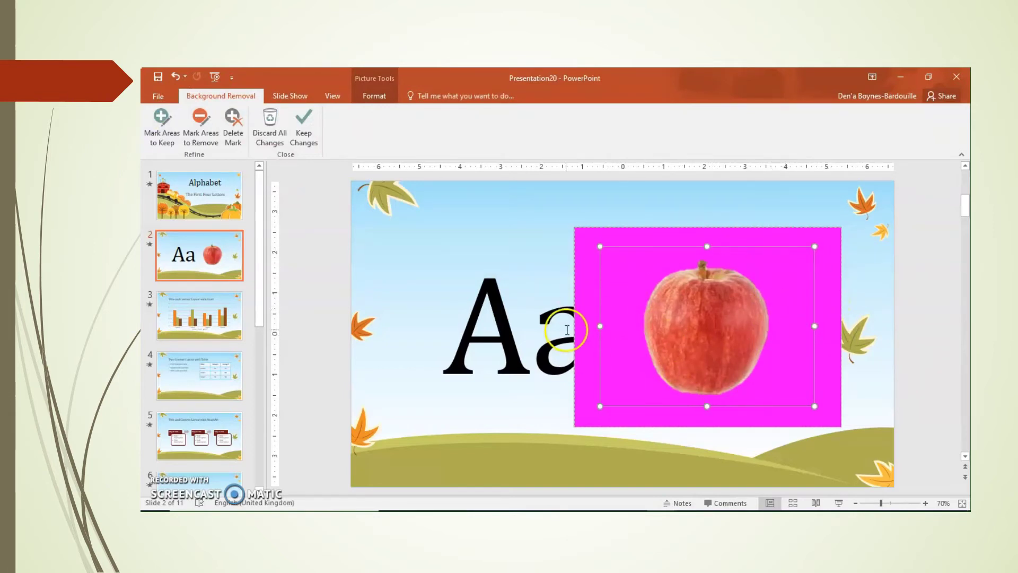
left_click(507, 256)
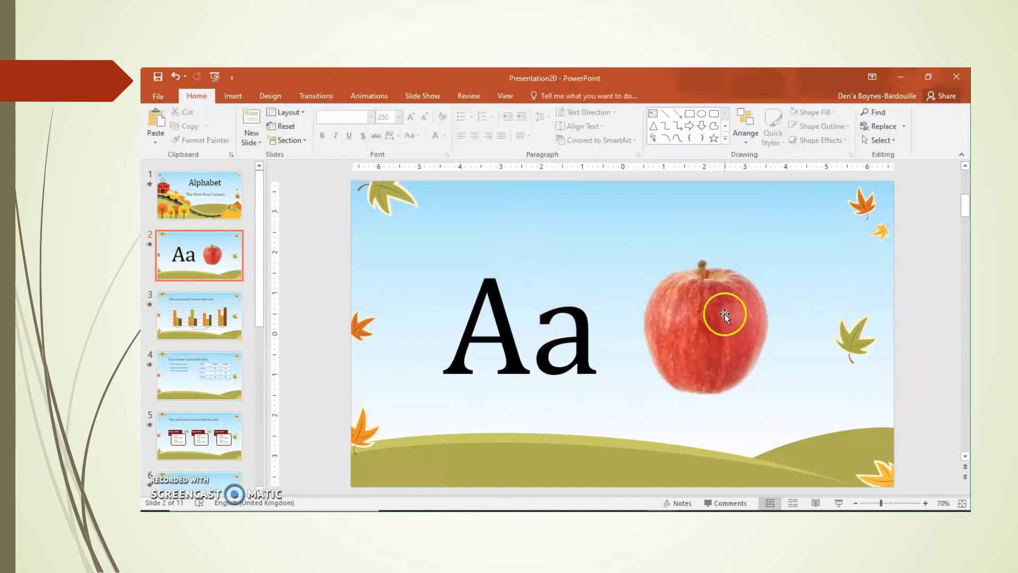
left_click_drag(724, 314, 722, 309)
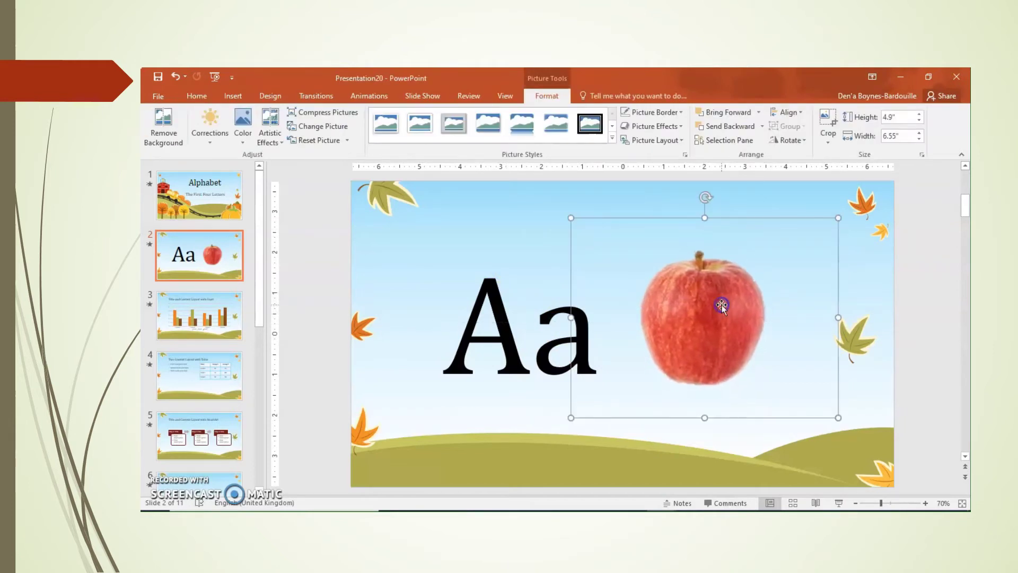
left_click(194, 325)
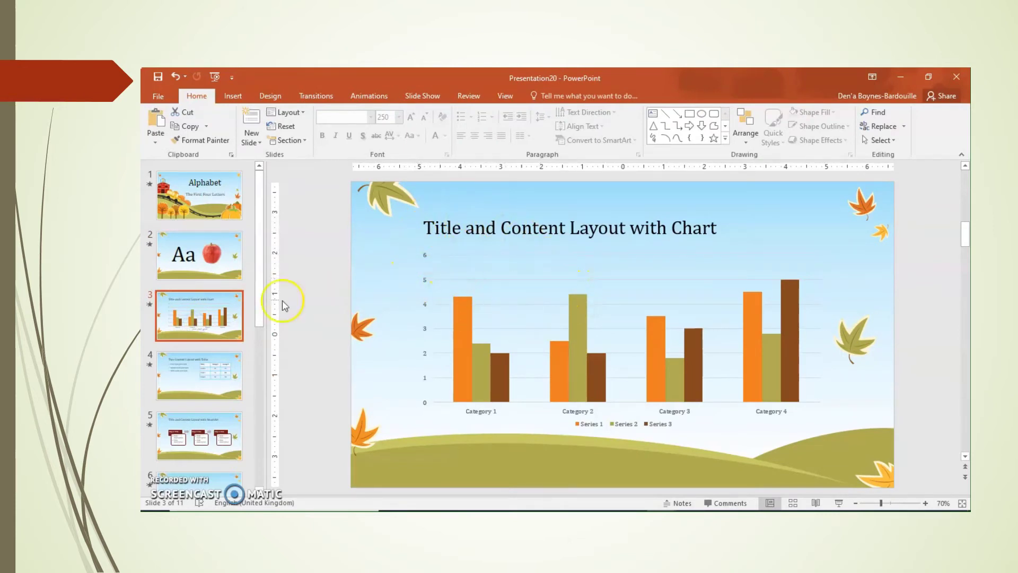
left_click(207, 284)
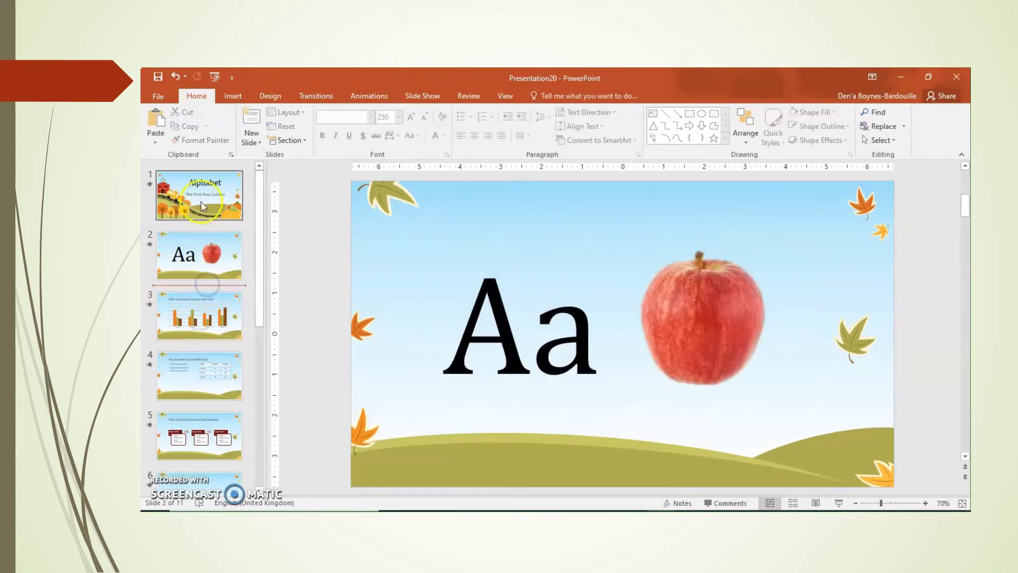
Step: Add a new slide 3 after slide 2 and delete its title and text placeholders
left_click(250, 132)
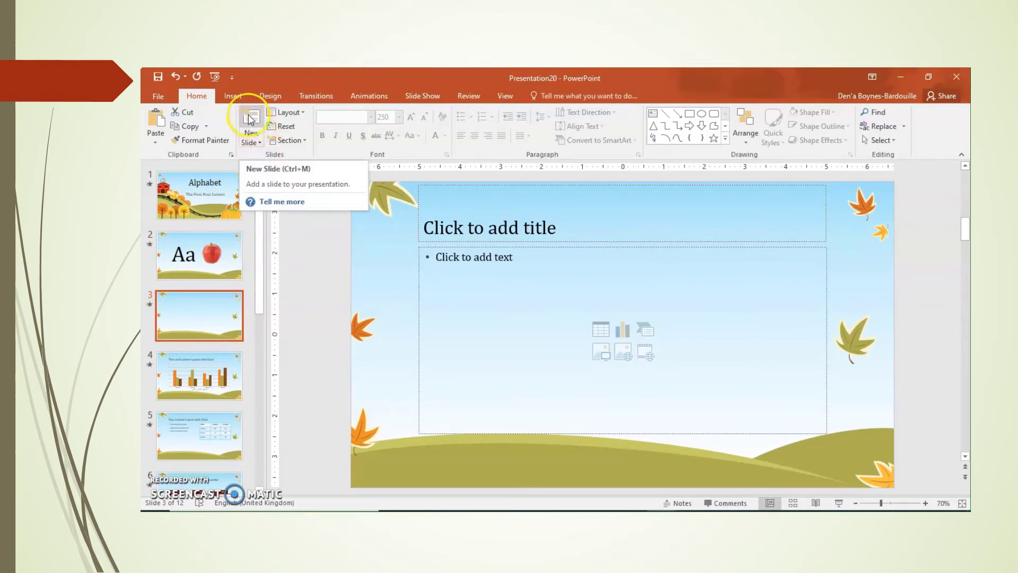
left_click(260, 143)
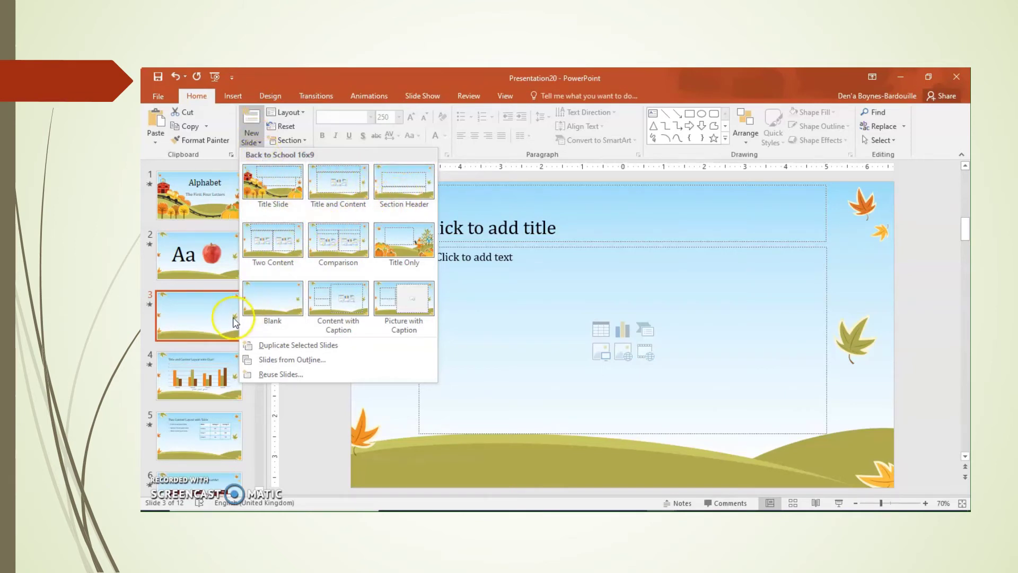
left_click(180, 326)
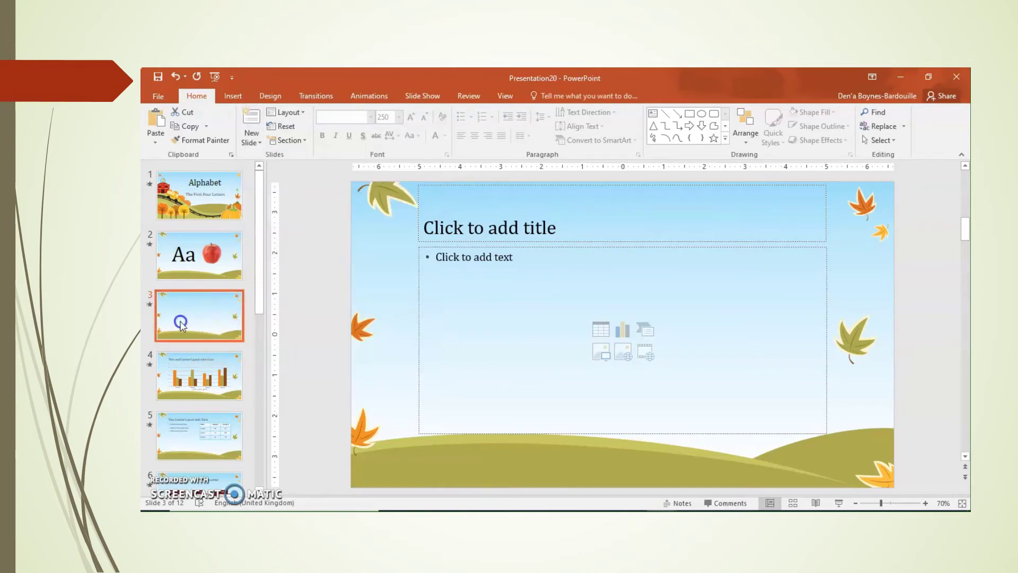
left_click(438, 243)
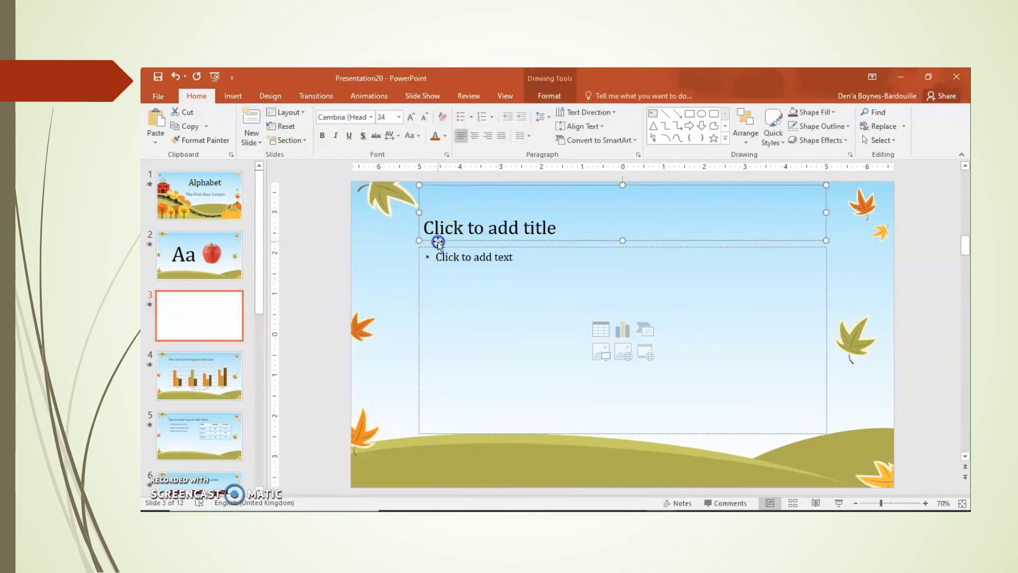
key("Delete")
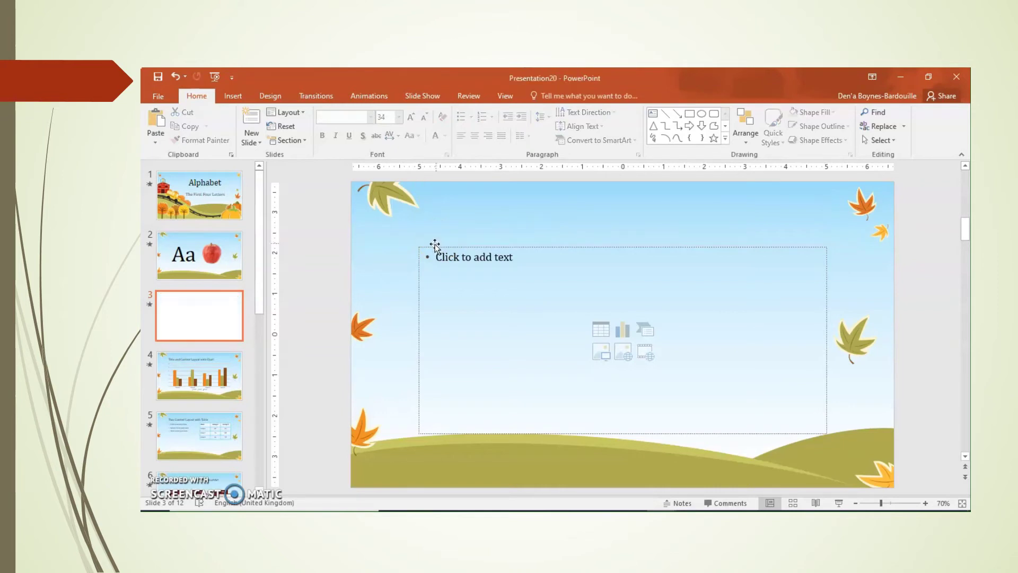
left_click(432, 247)
key("Delete")
left_click(416, 237)
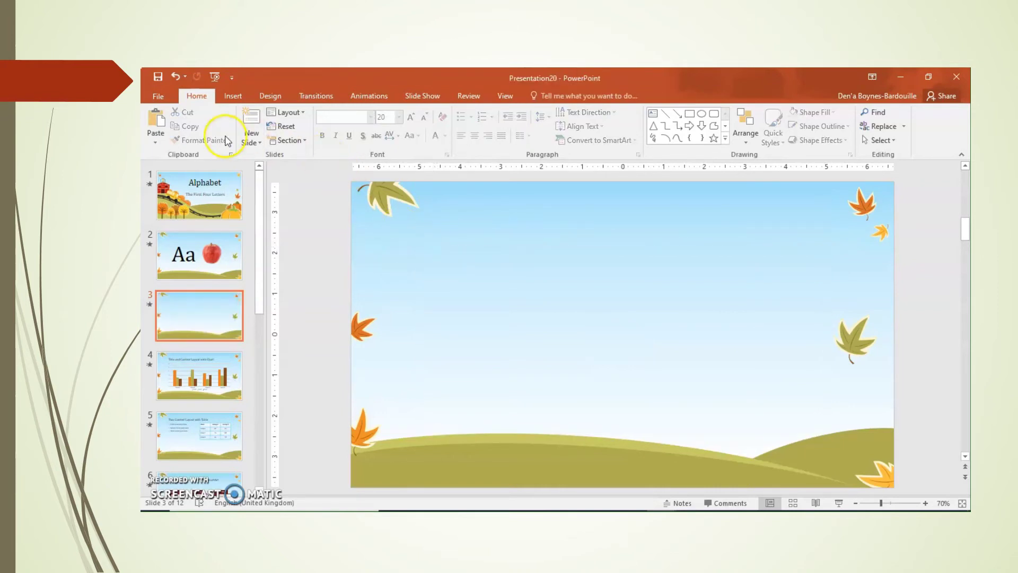
Step: Draw a text box on slide 3 holding 'Dd' at 250 pt, moved slightly right and down
left_click(231, 98)
left_click(607, 127)
mouse_move(404, 227)
left_mouse_down()
mouse_move(592, 423)
mouse_move(601, 443)
left_mouse_up()
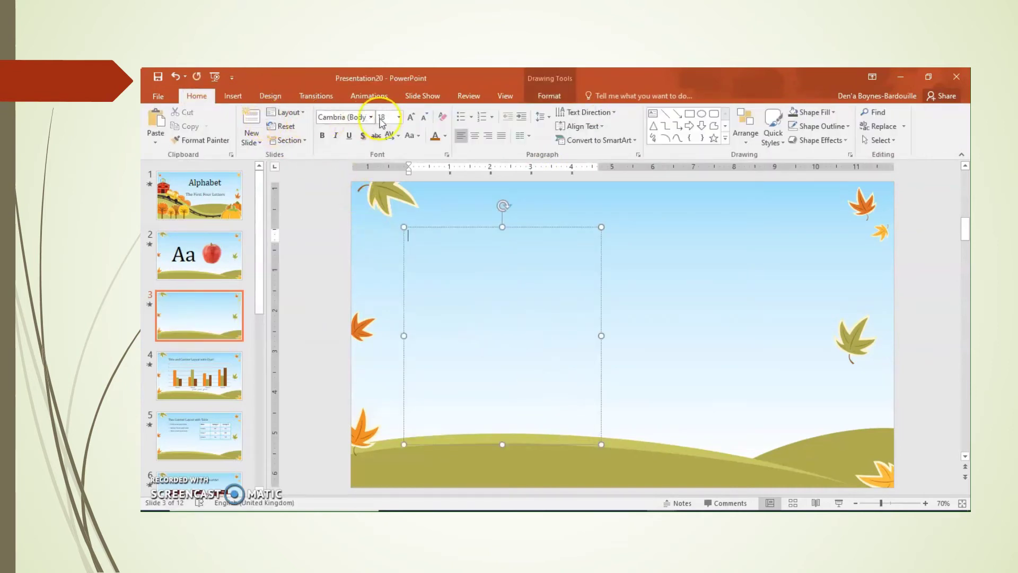
left_click(399, 117)
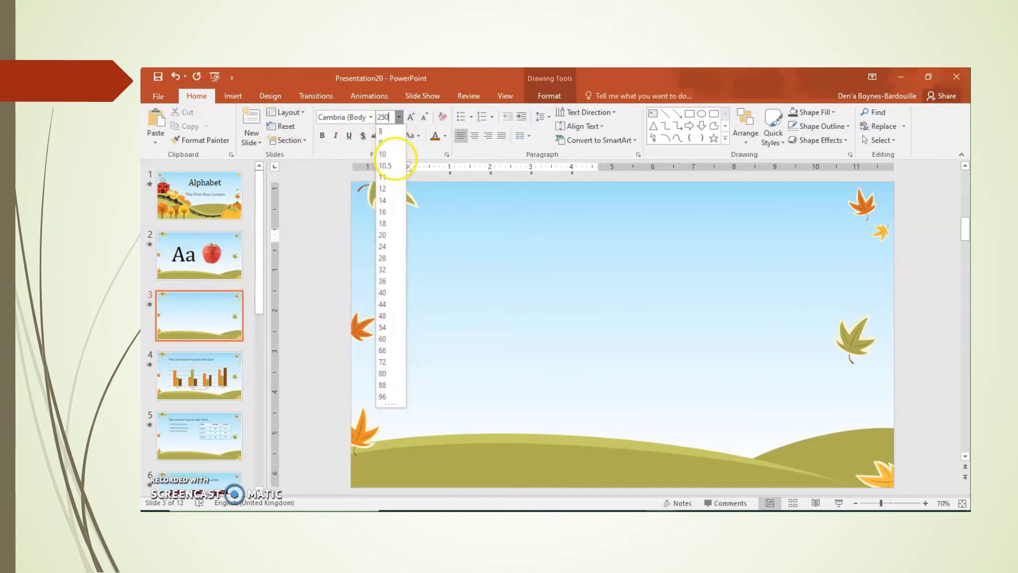
key("Return")
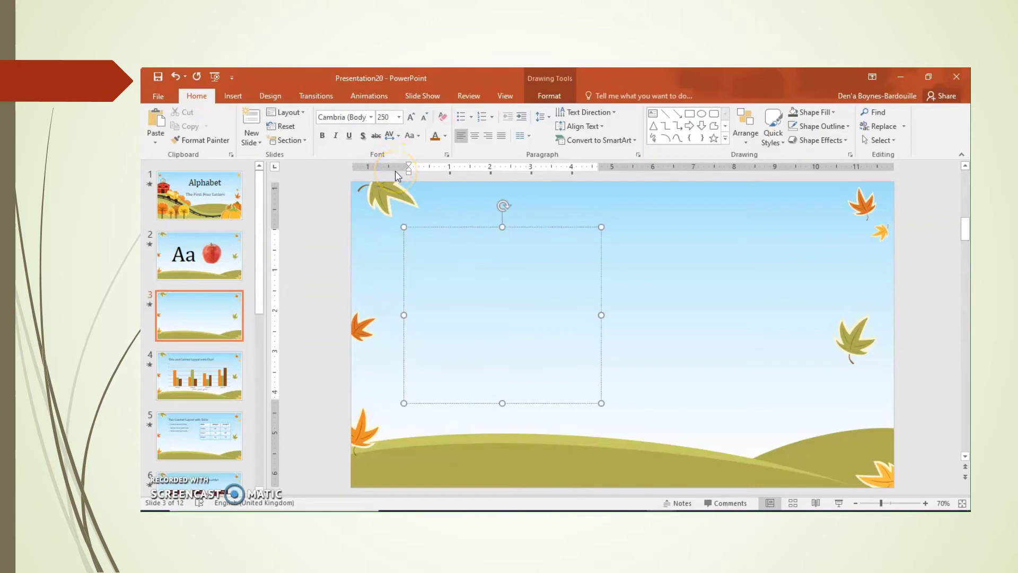
type("D")
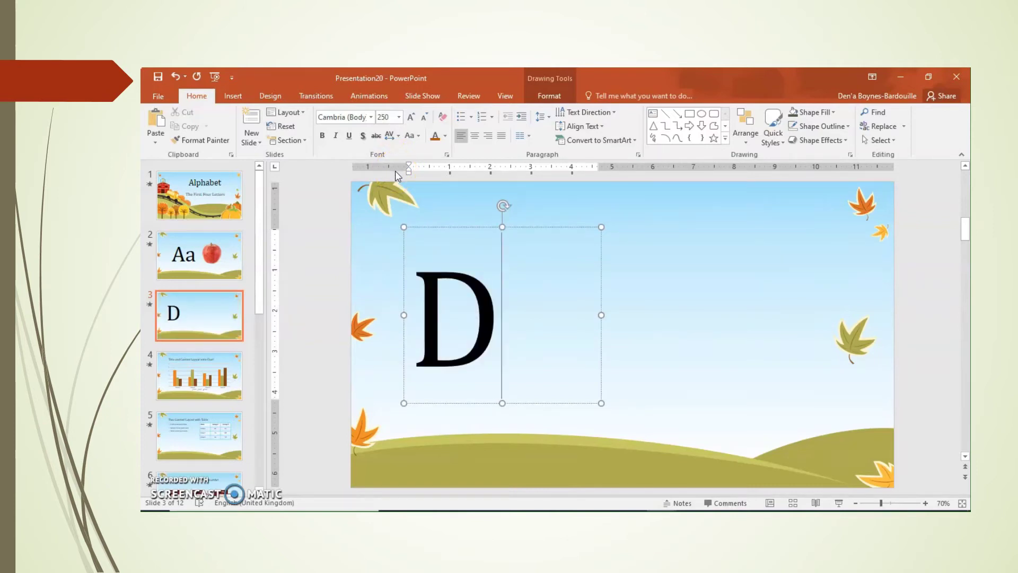
type("d")
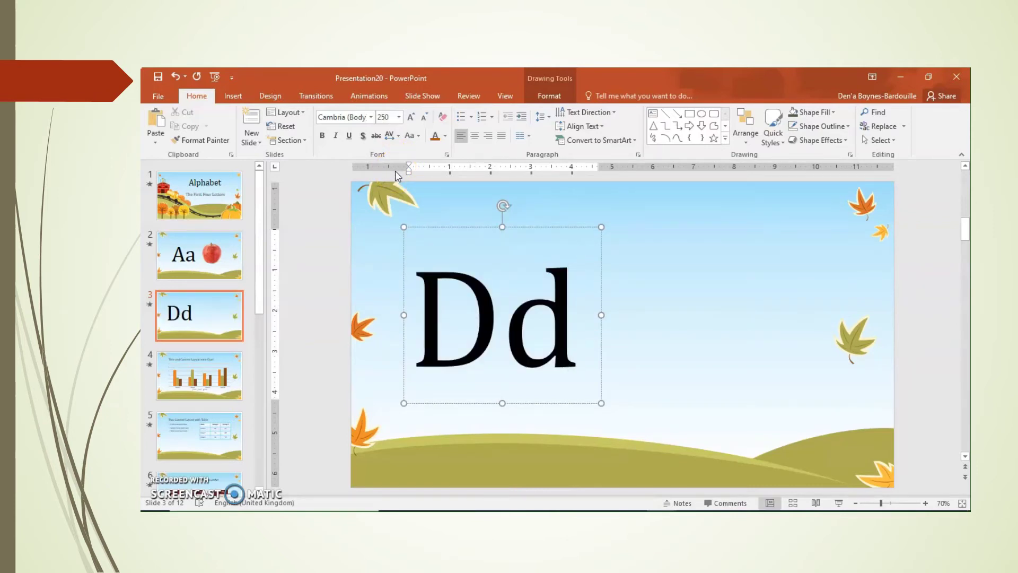
left_click_drag(464, 229, 495, 229)
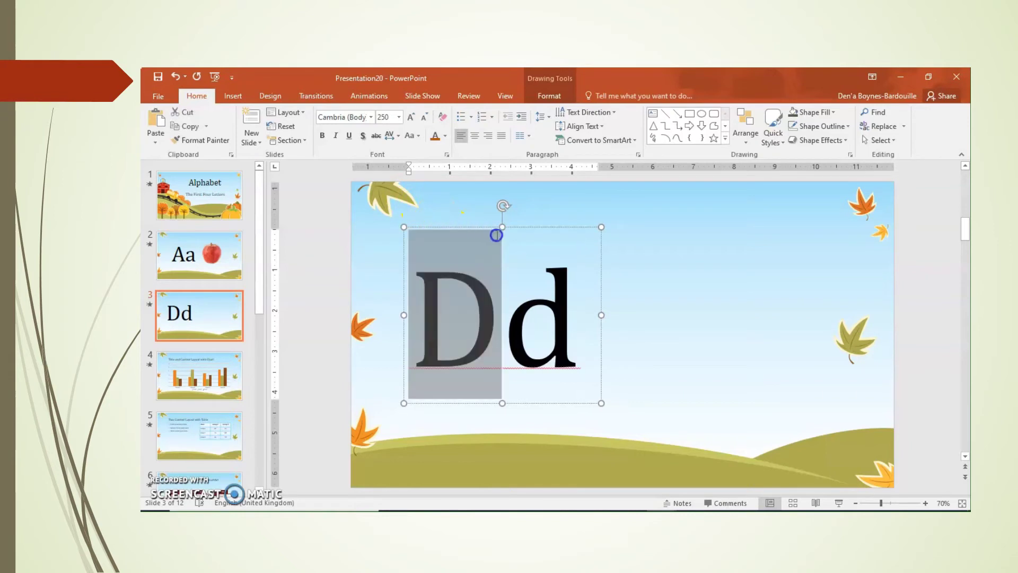
left_click(479, 216)
left_click(493, 236)
left_click_drag(488, 229, 519, 233)
Step: Insert the dog photo beside Dd and enlarge it to 5.72 by 7.63 inches
left_click(233, 96)
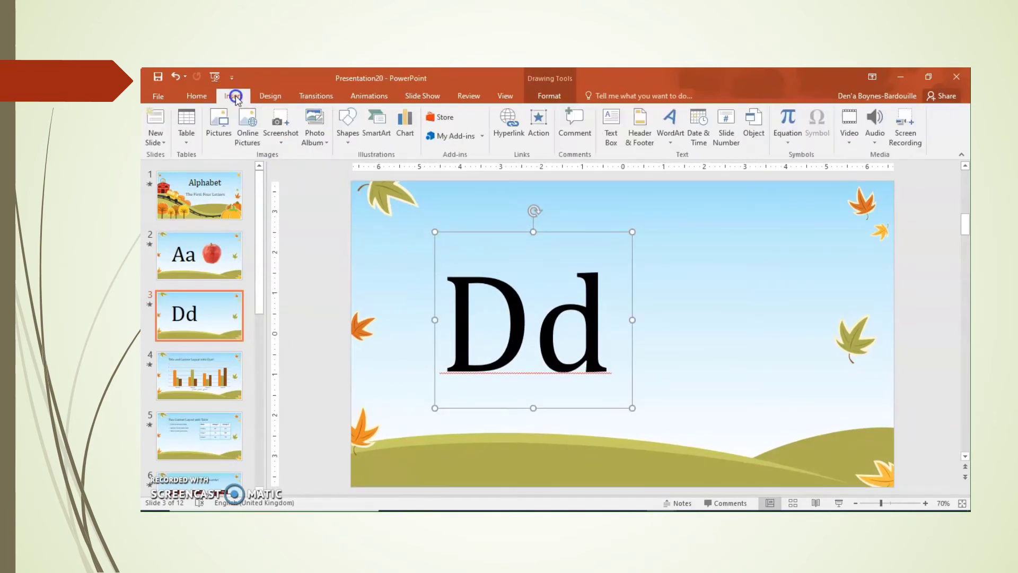
left_click(222, 137)
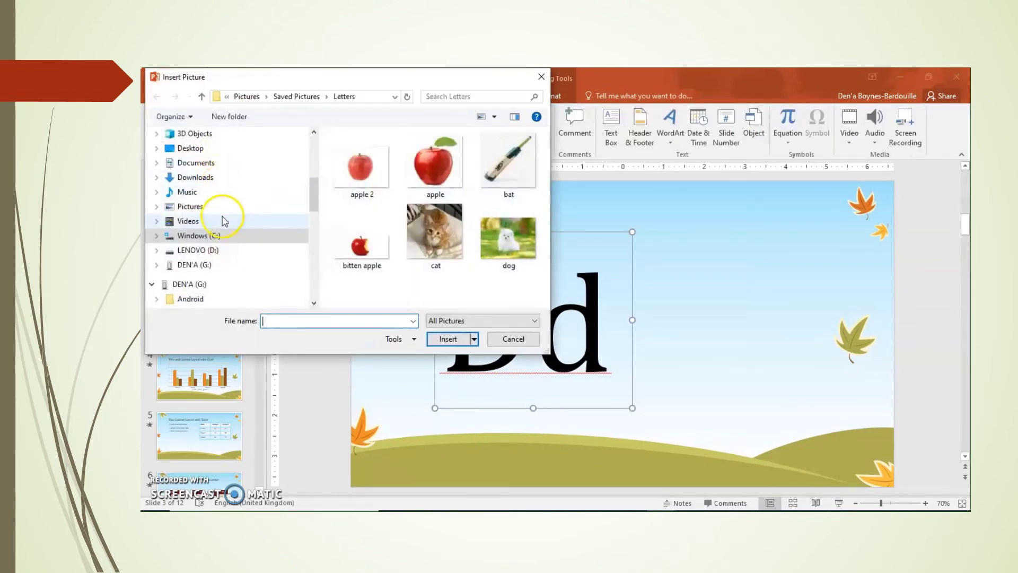
left_click(504, 238)
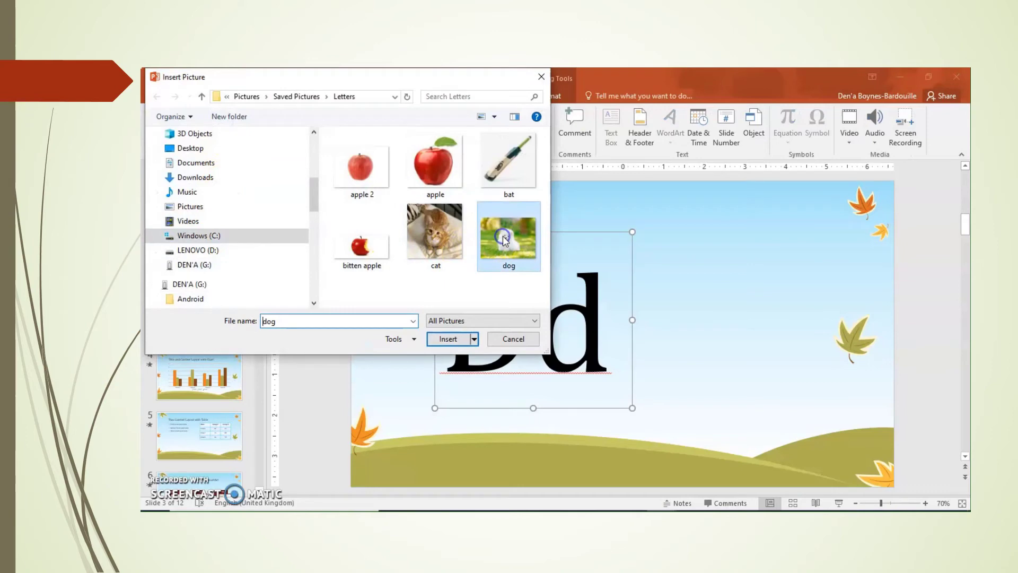
left_click(448, 338)
left_click_drag(673, 364, 755, 376)
left_click_drag(759, 304, 884, 210)
left_click_drag(650, 387, 573, 443)
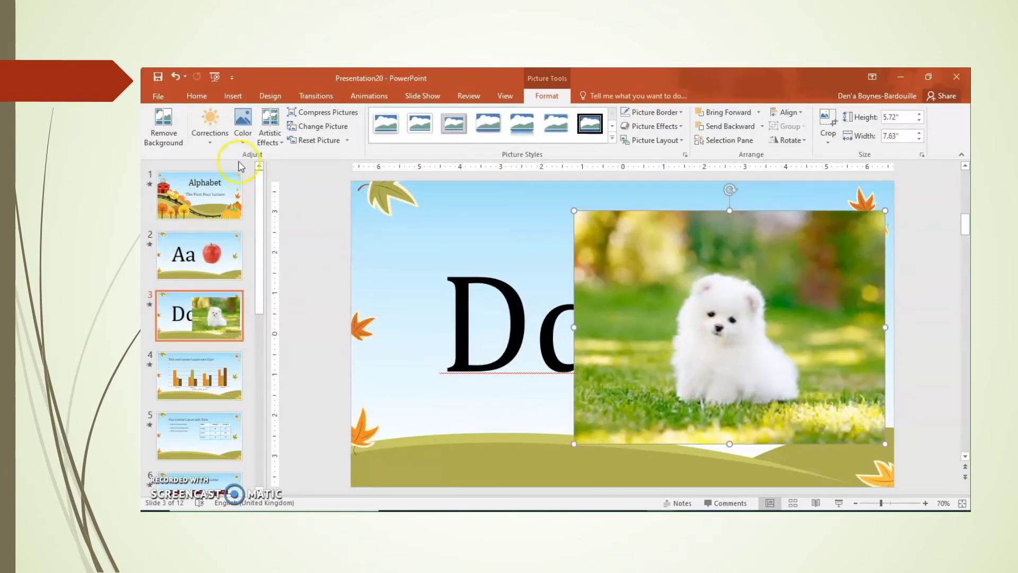
Step: Remove the dog photo's background and move the cut-out dog left and down
left_click(162, 124)
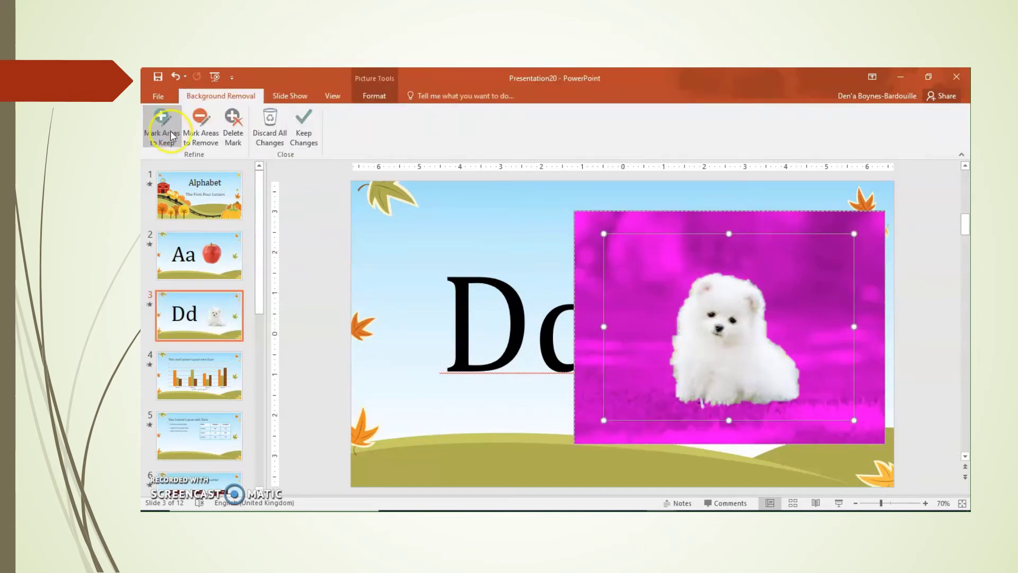
left_click(552, 216)
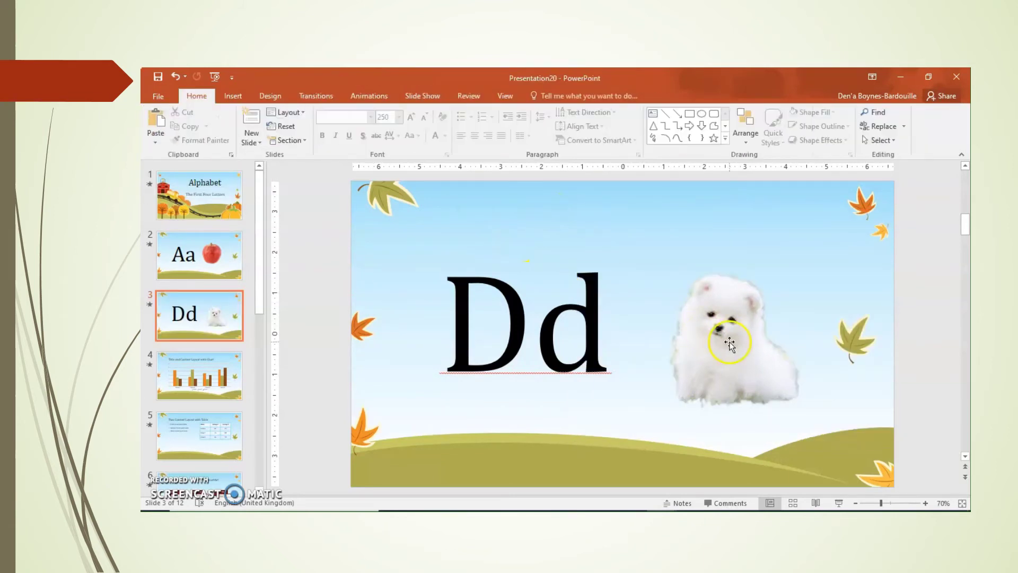
left_click_drag(724, 341, 679, 394)
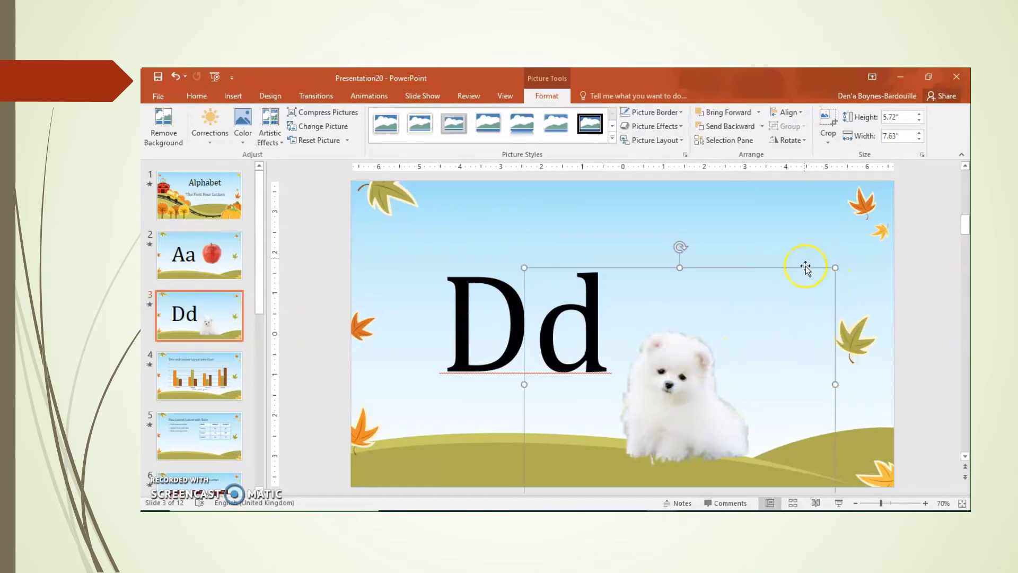
Step: Crop the empty right, left and top margins off the dog picture on slide 3
left_click(827, 119)
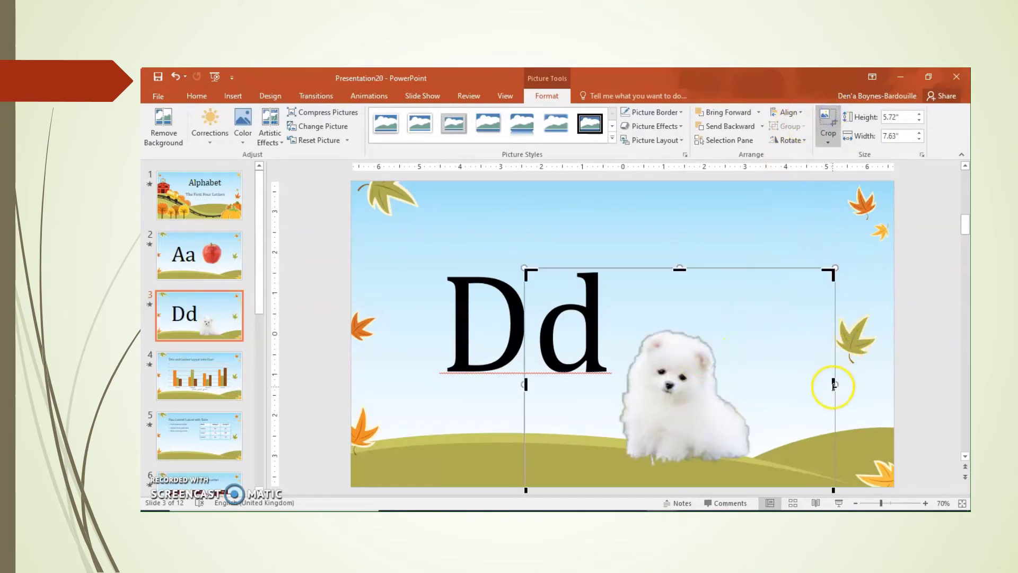
left_click_drag(834, 385, 773, 397)
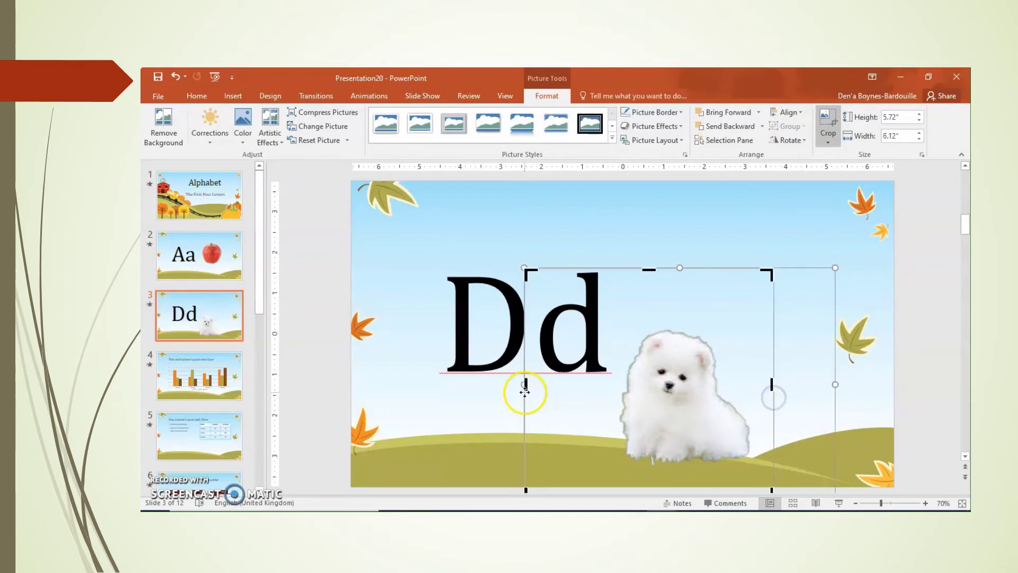
left_click_drag(525, 391, 598, 386)
left_click_drag(683, 269, 681, 300)
left_click(755, 236)
Step: Enlarge the dog picture to 6.19" by 5.44" and nudge it into place beside the Dd
left_click(739, 323)
left_click_drag(772, 298, 819, 248)
left_click_drag(726, 327, 724, 338)
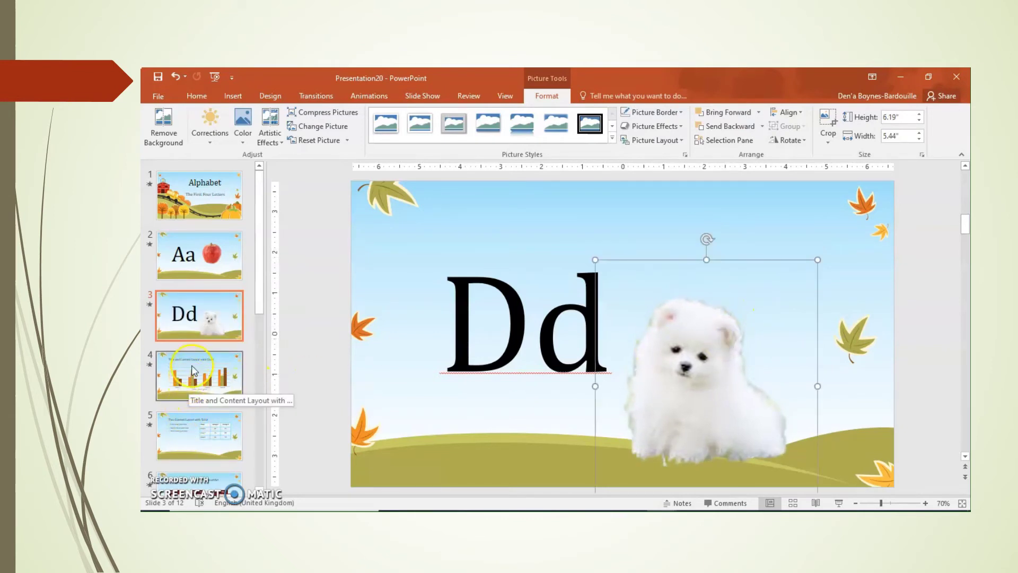
Step: Insert a new slide after slide 3 and delete its title and content placeholders
left_click(191, 345)
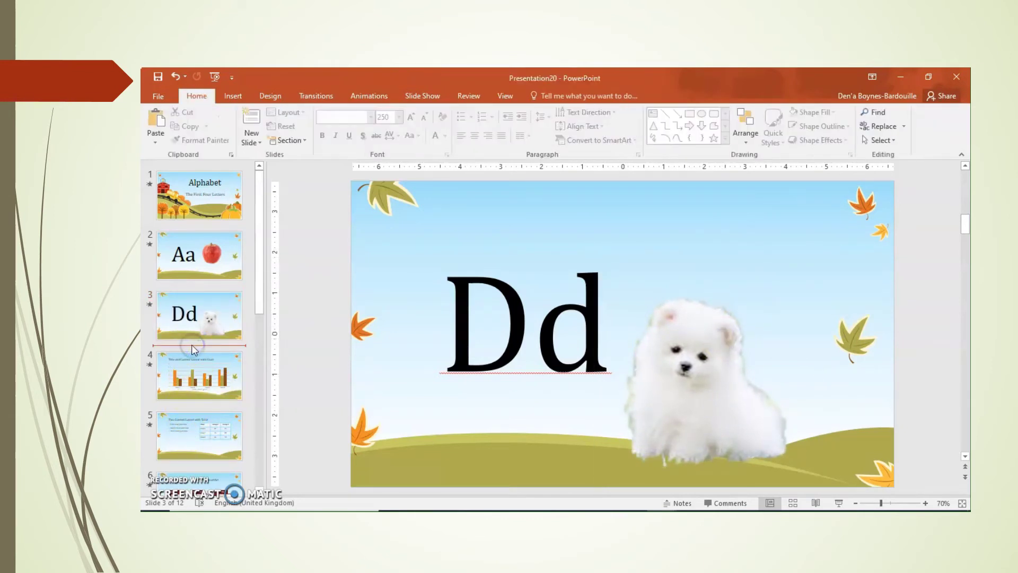
left_click(250, 120)
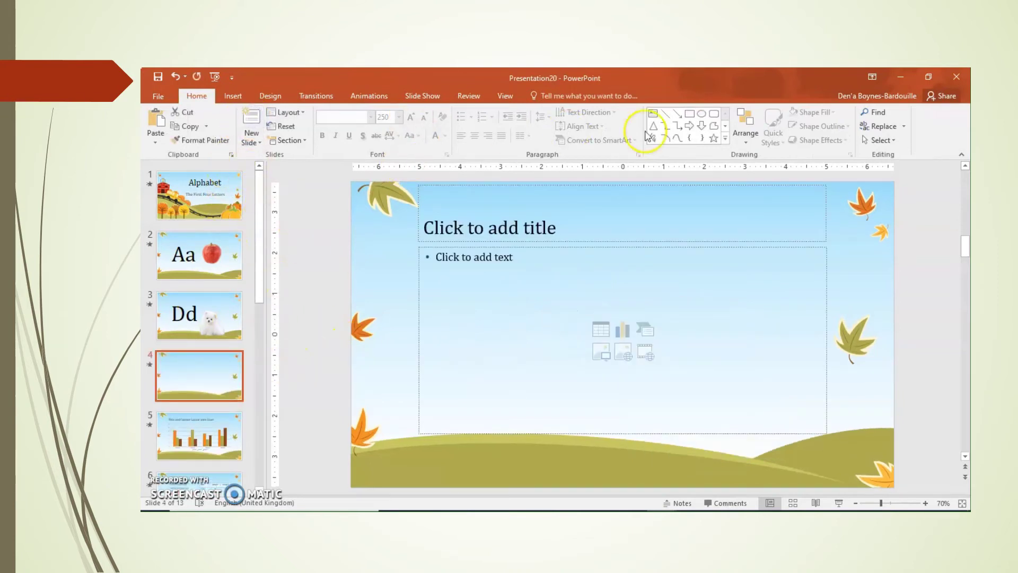
left_click(233, 95)
left_click(611, 126)
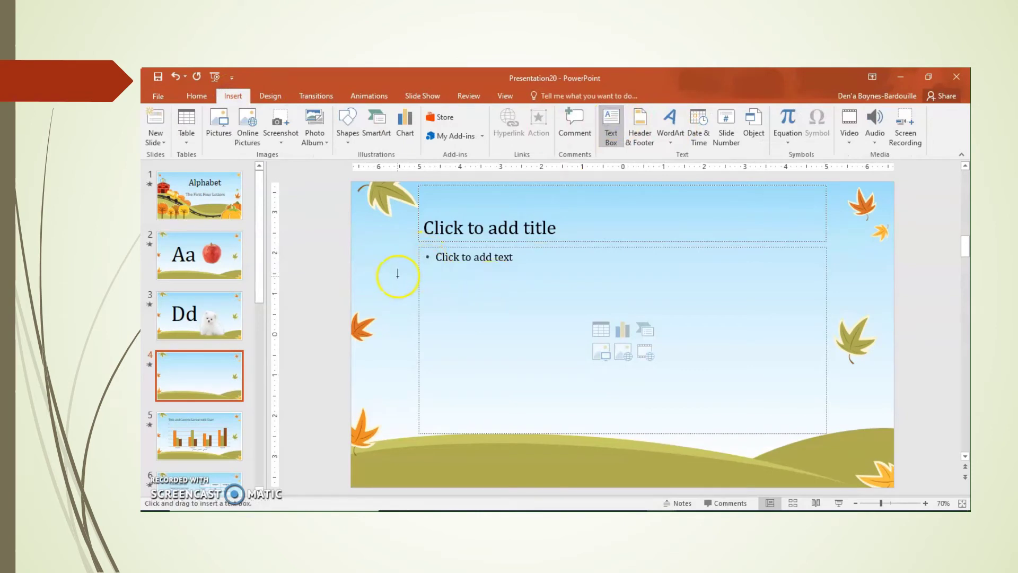
left_click_drag(447, 270, 656, 433)
left_click(422, 249)
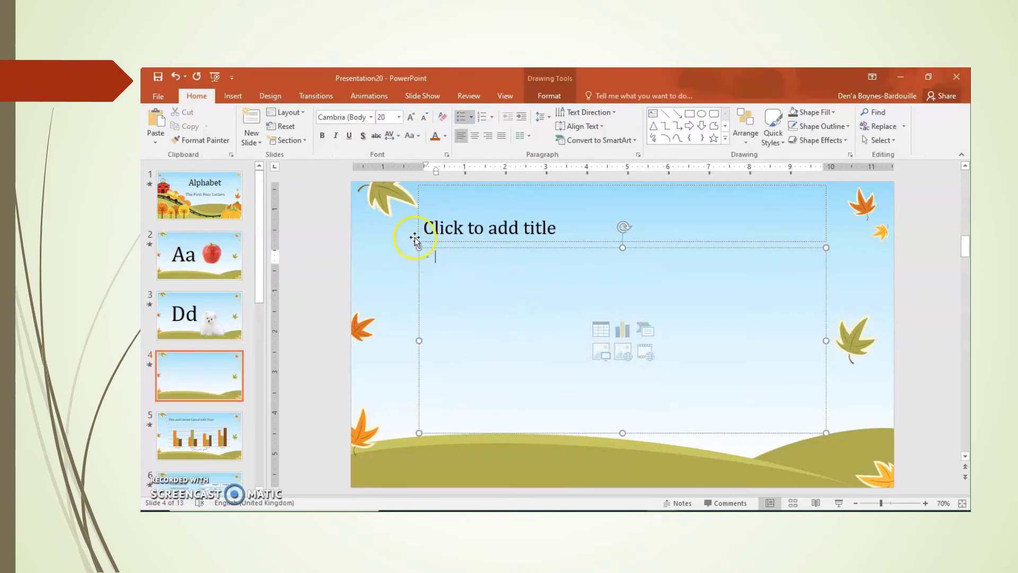
left_click(418, 248)
key("Delete")
left_click(420, 241)
key("Delete")
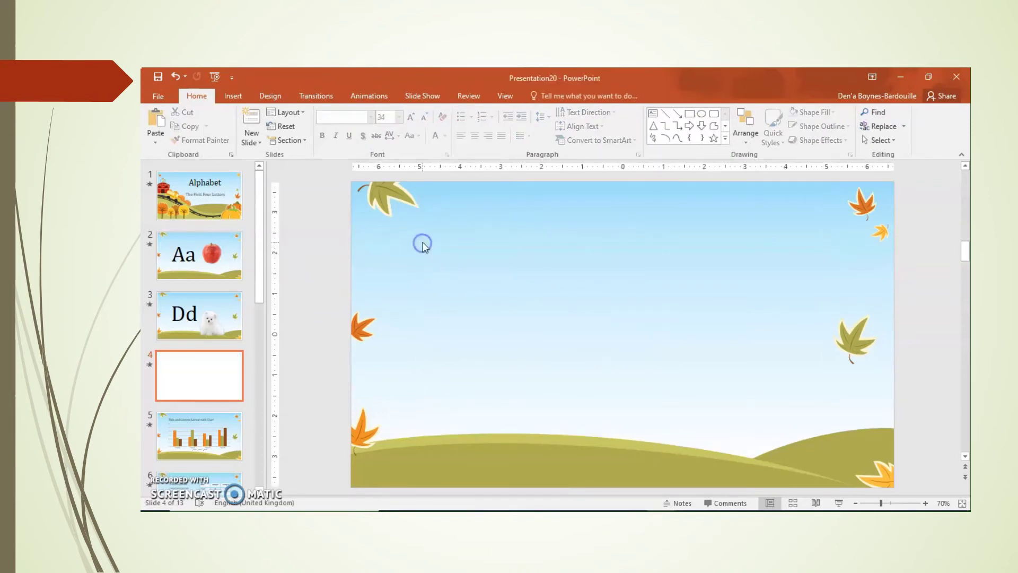
left_click(463, 282)
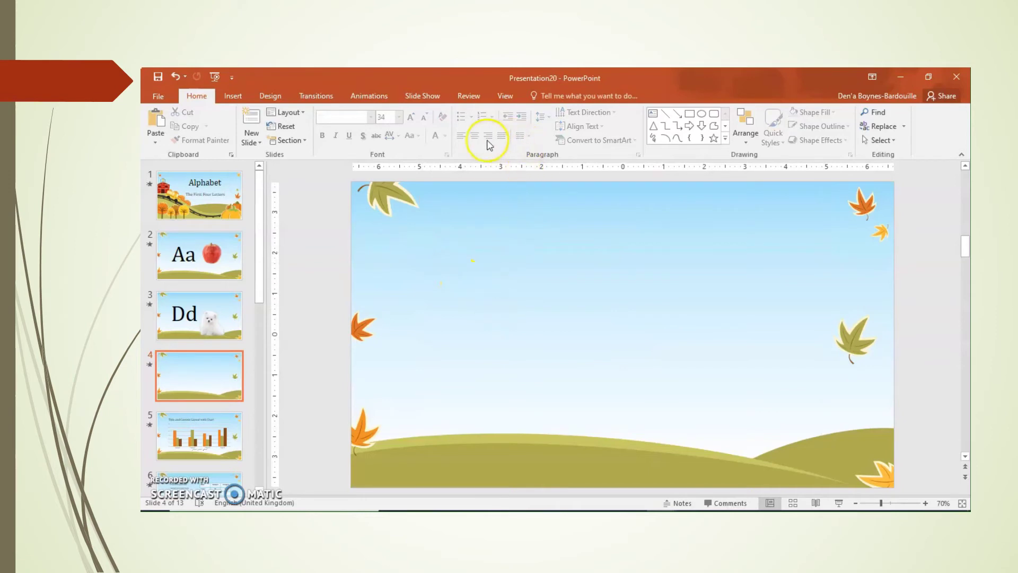
Step: Draw a large text box and type 'Cc' in it at 250 pt
left_click(229, 97)
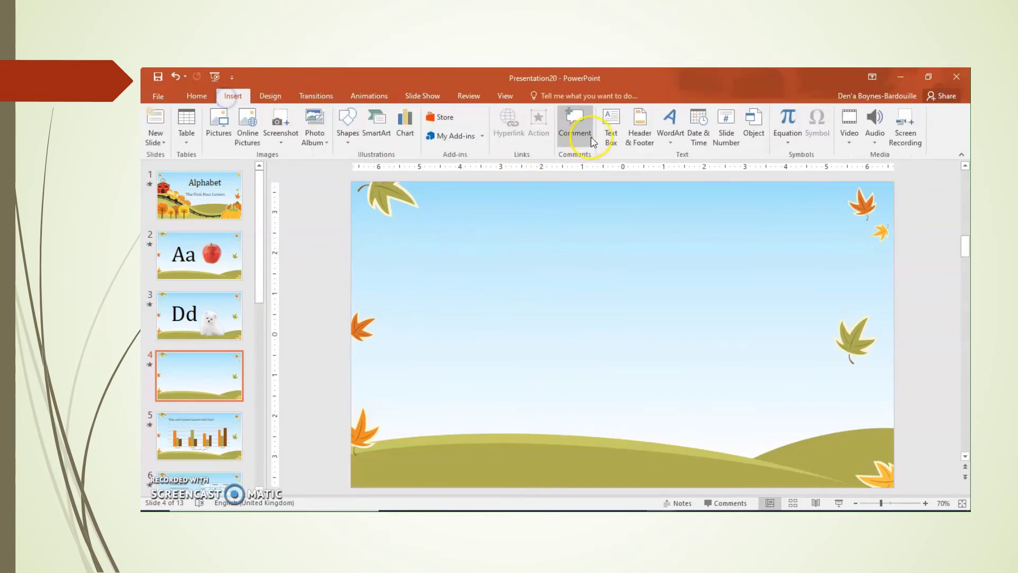
left_click(611, 131)
left_click(421, 214)
mouse_move(446, 251)
left_mouse_down()
mouse_move(598, 450)
mouse_move(643, 457)
left_mouse_up()
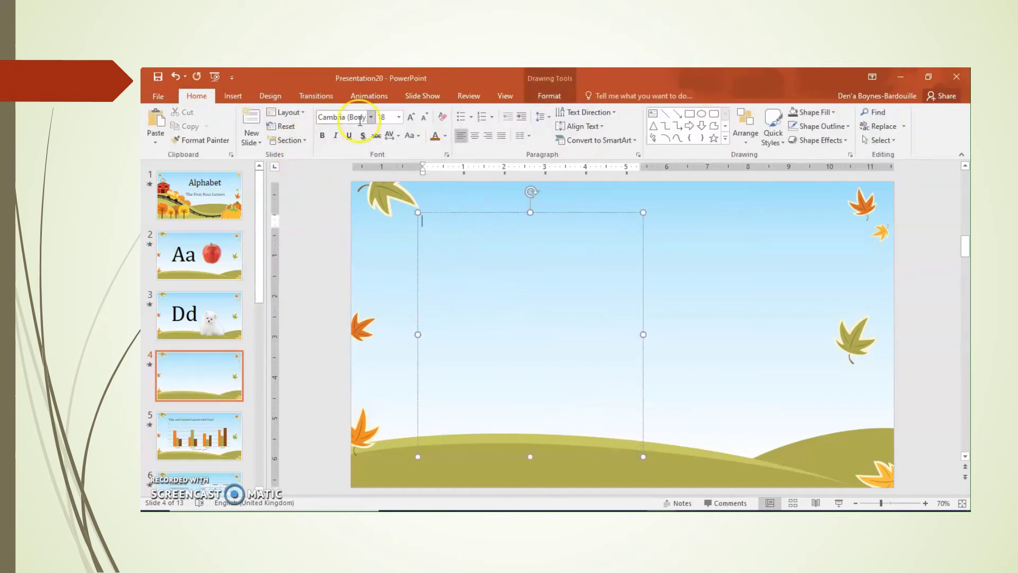
left_click(385, 117)
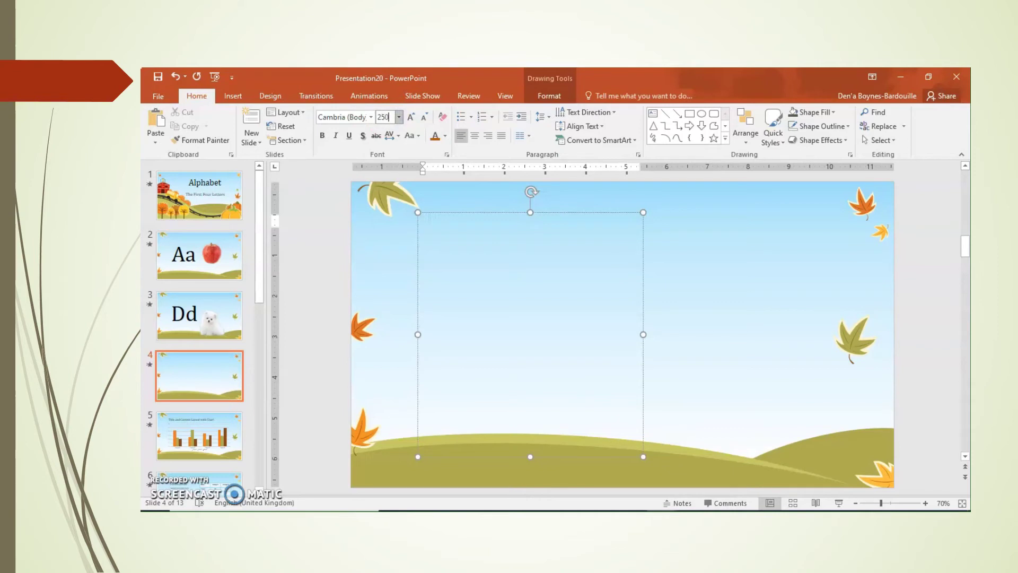
key("Return")
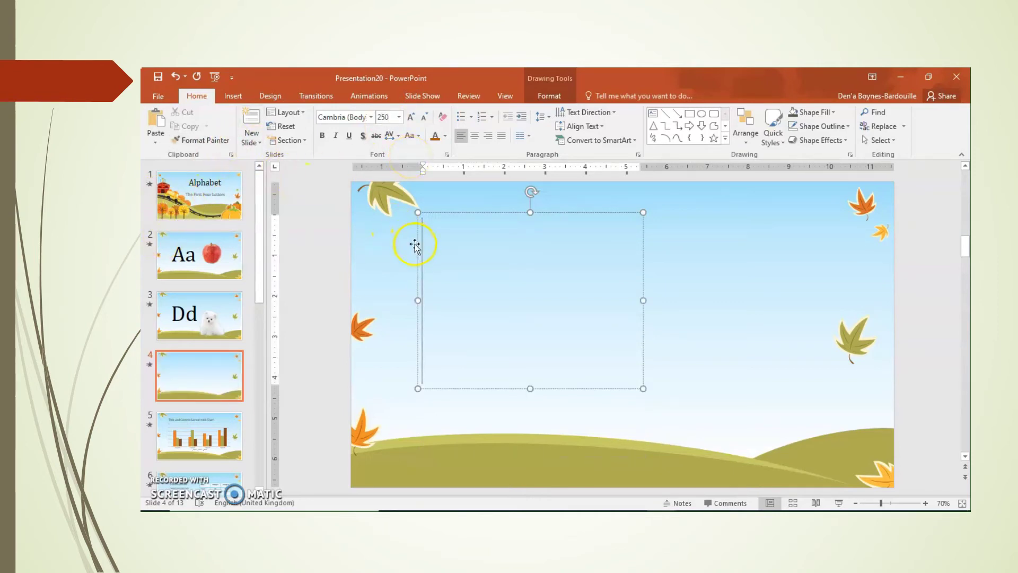
type("Cc")
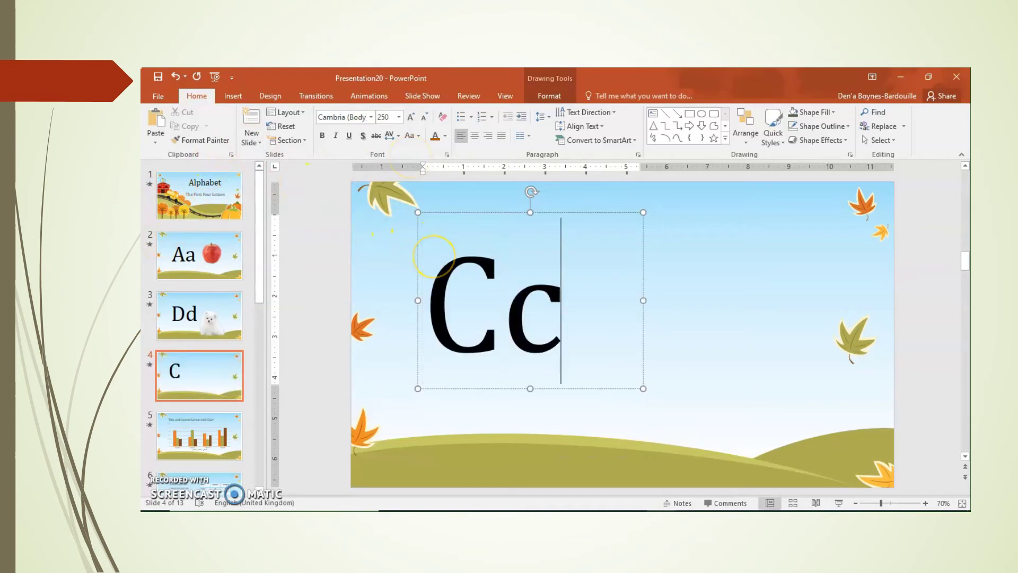
Step: Insert the cat photo onto slide 4 and move it to the right
left_click(231, 95)
left_click(218, 123)
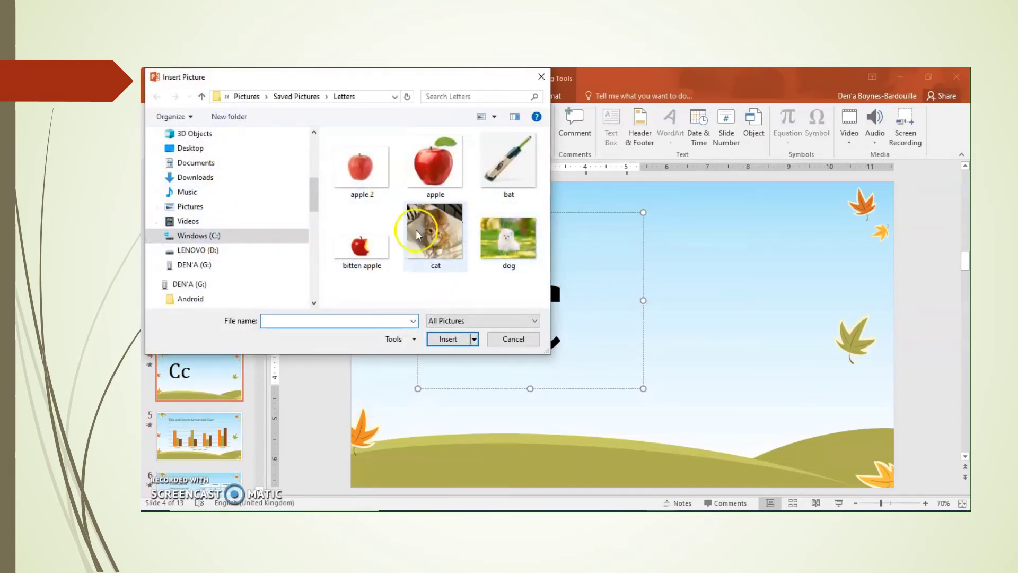
left_click(435, 233)
left_click(450, 345)
left_click_drag(642, 319, 743, 330)
Step: Shift the Cc text box down and right, then enlarge the cat photo to fill the right side
left_click(487, 293)
left_click_drag(488, 213, 515, 233)
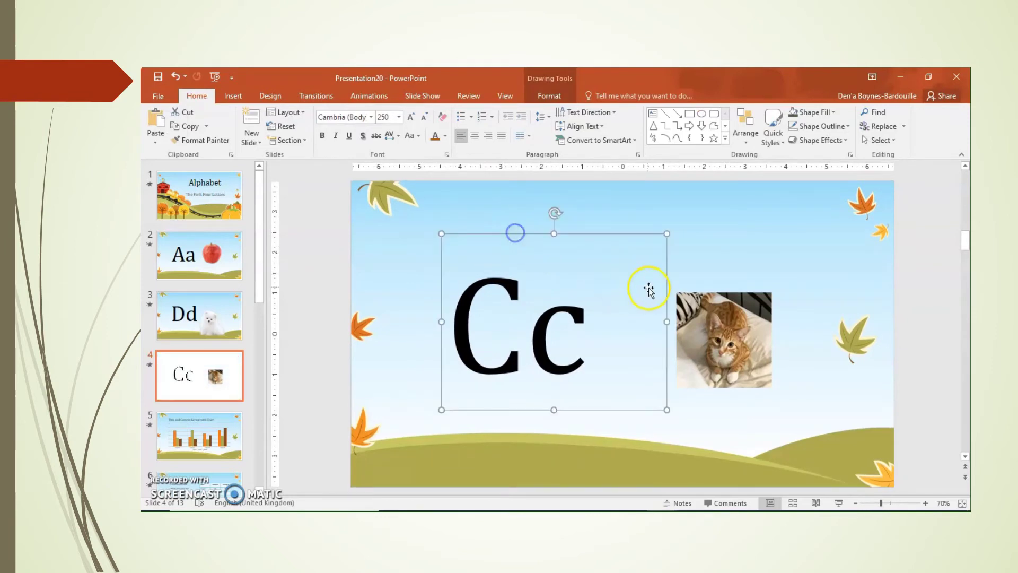
left_click(679, 301)
left_click_drag(771, 291, 838, 225)
left_click_drag(677, 390, 609, 422)
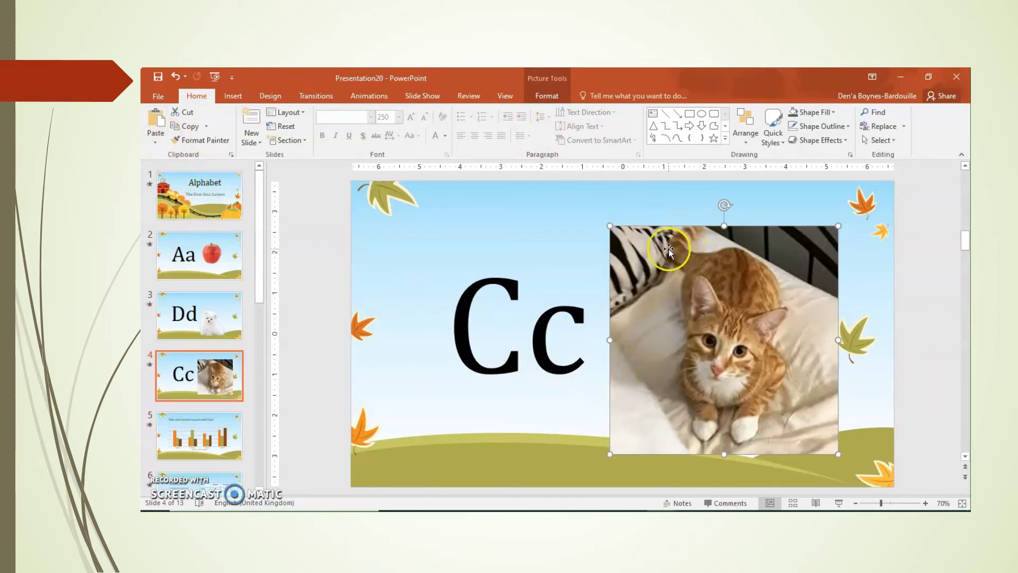
Step: Start Remove Background on the cat photo, widen the marquee to the corners, and keep the lower body
left_click(547, 95)
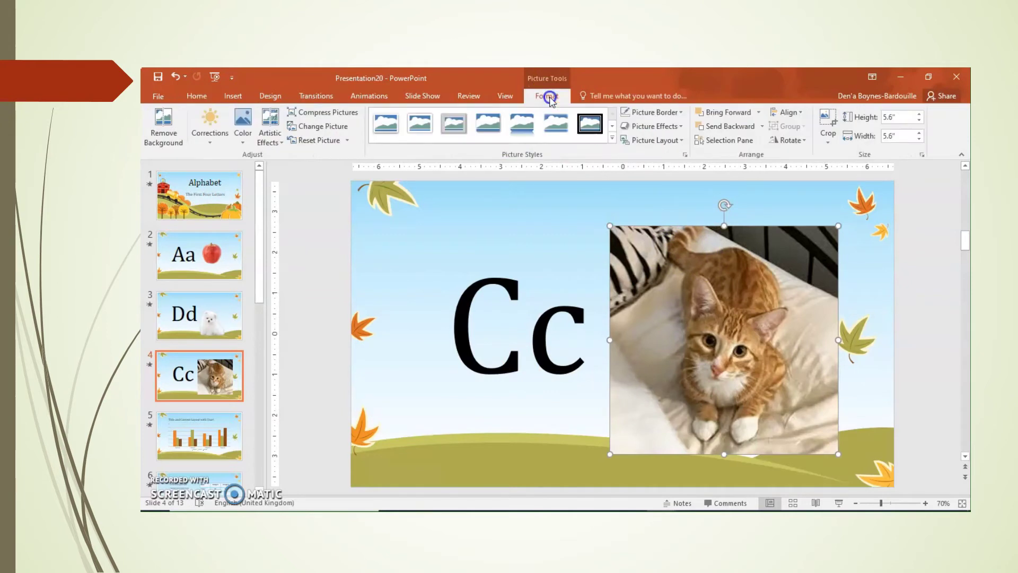
left_click(164, 125)
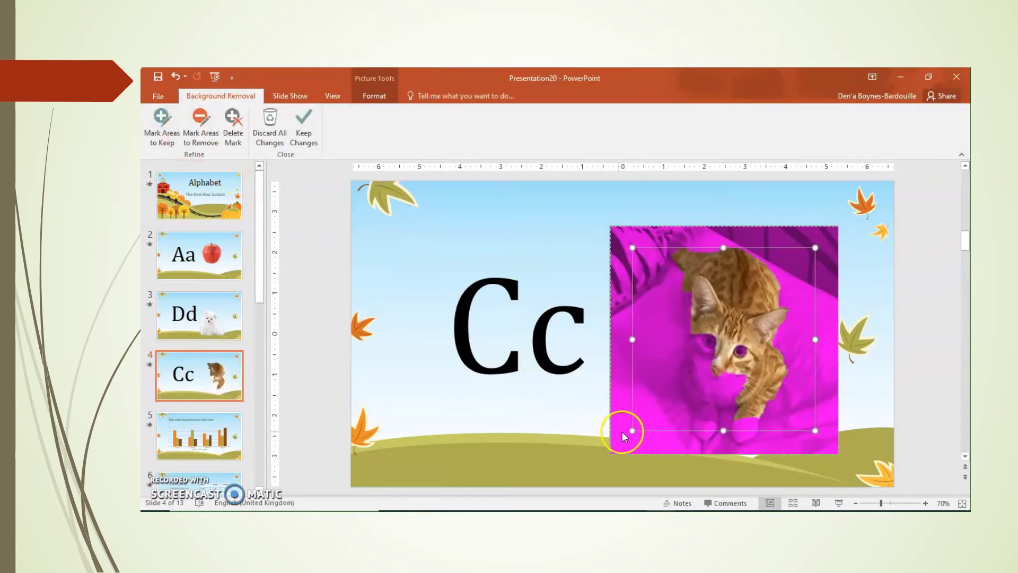
left_click_drag(636, 429, 620, 446)
left_click_drag(814, 245, 822, 232)
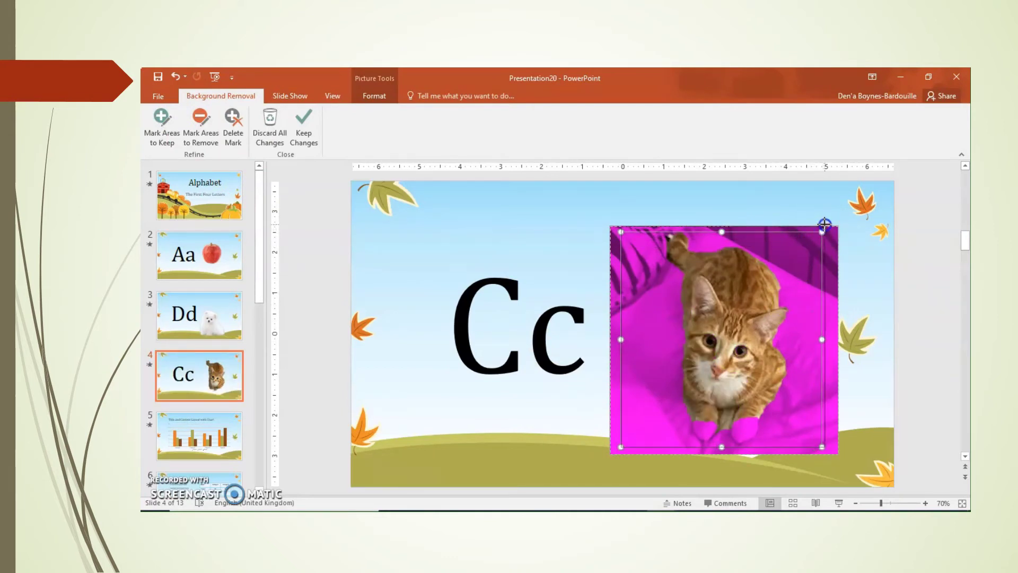
left_click_drag(827, 217, 828, 225)
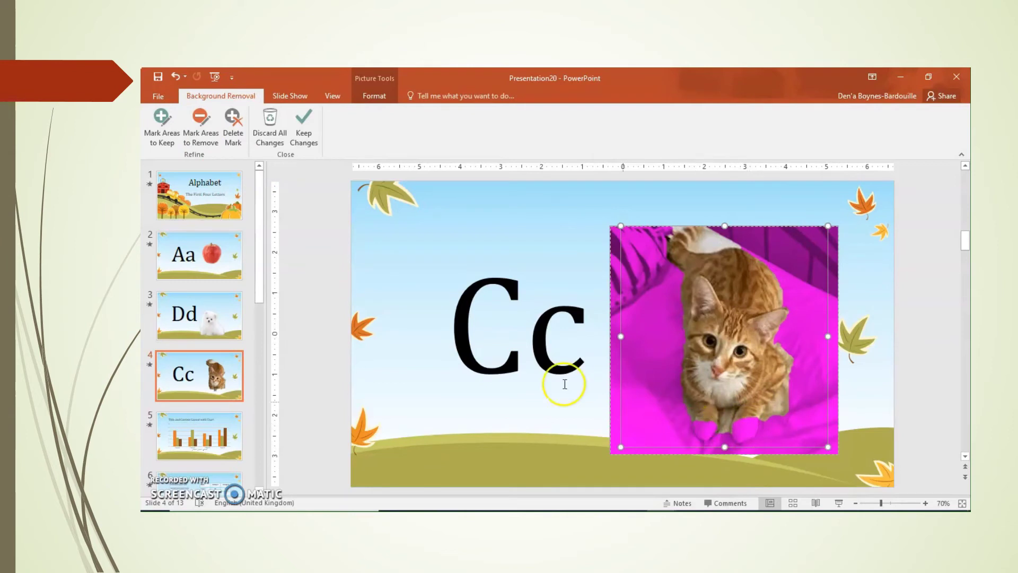
left_click(148, 140)
mouse_move(668, 442)
left_mouse_down()
mouse_move(714, 443)
mouse_move(708, 428)
mouse_move(752, 424)
left_mouse_up()
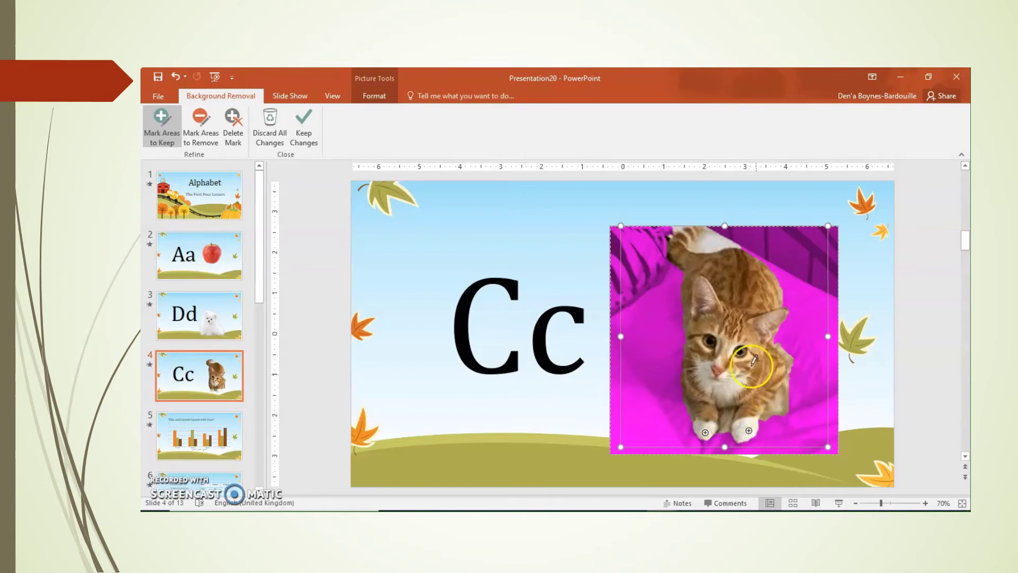
Step: Mark the background around the tail, between the paws and beside the cat for removal
left_click(200, 129)
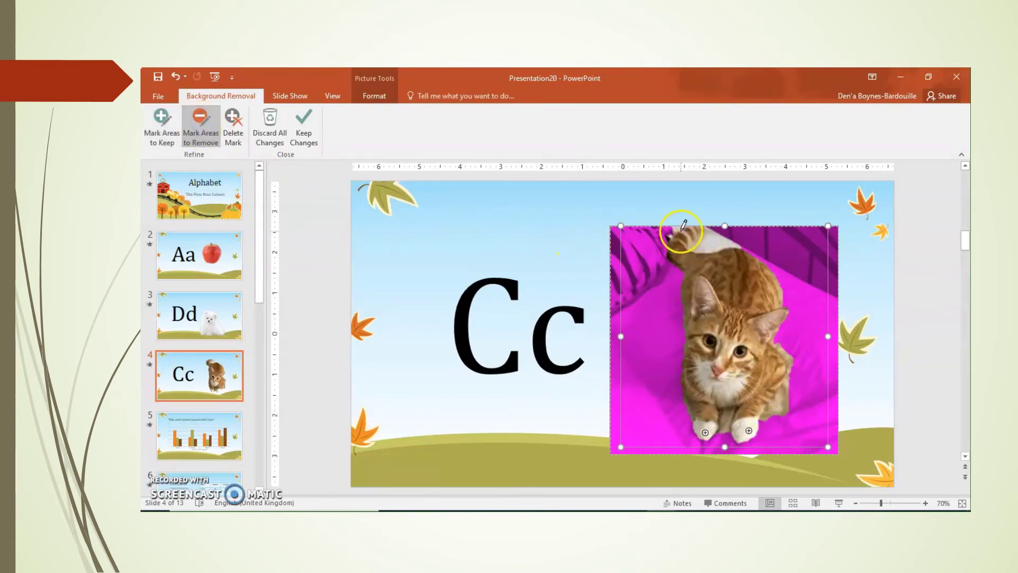
left_click_drag(686, 224, 711, 240)
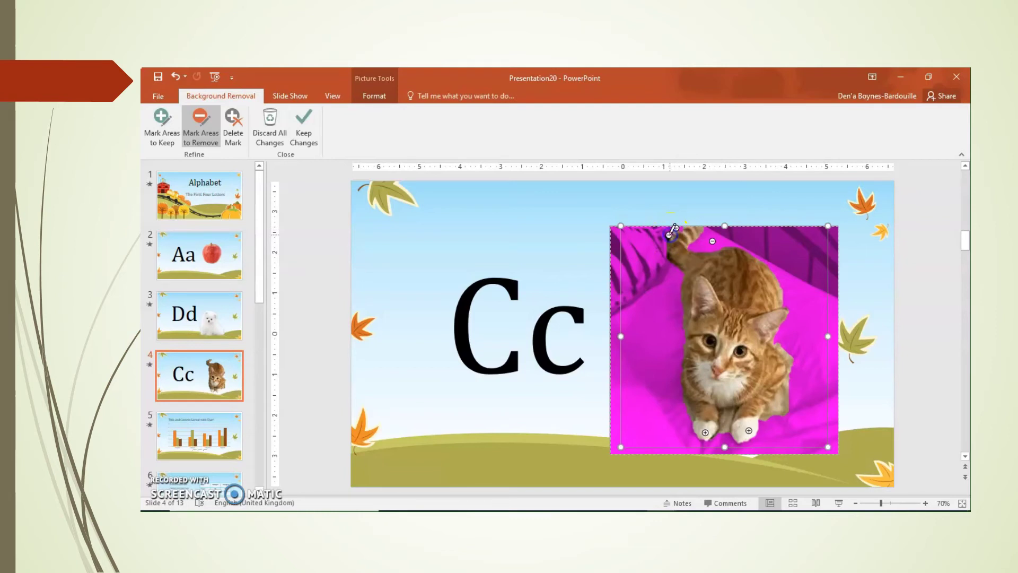
left_click(675, 228)
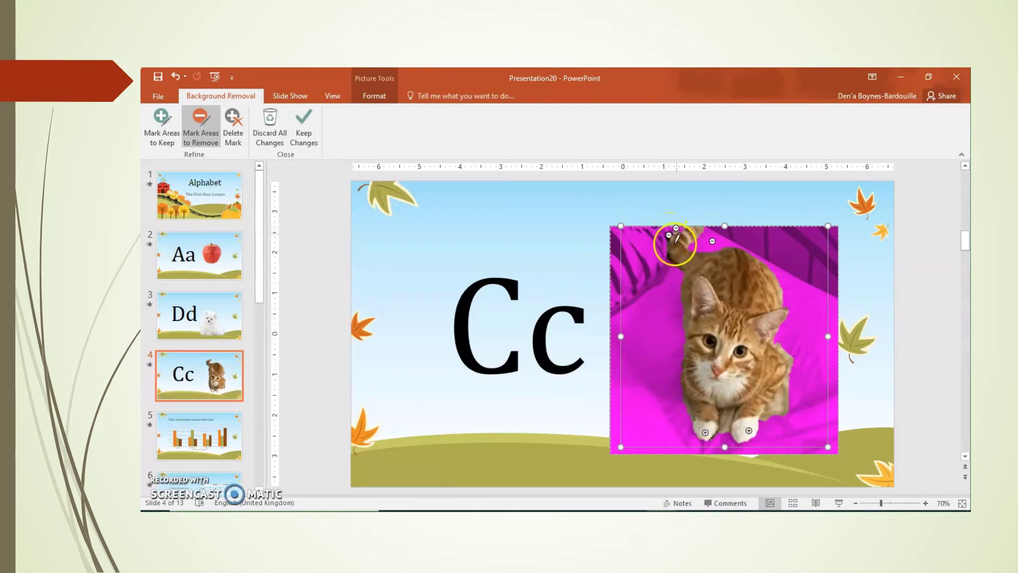
left_click(725, 421)
left_click(726, 411)
left_click(734, 411)
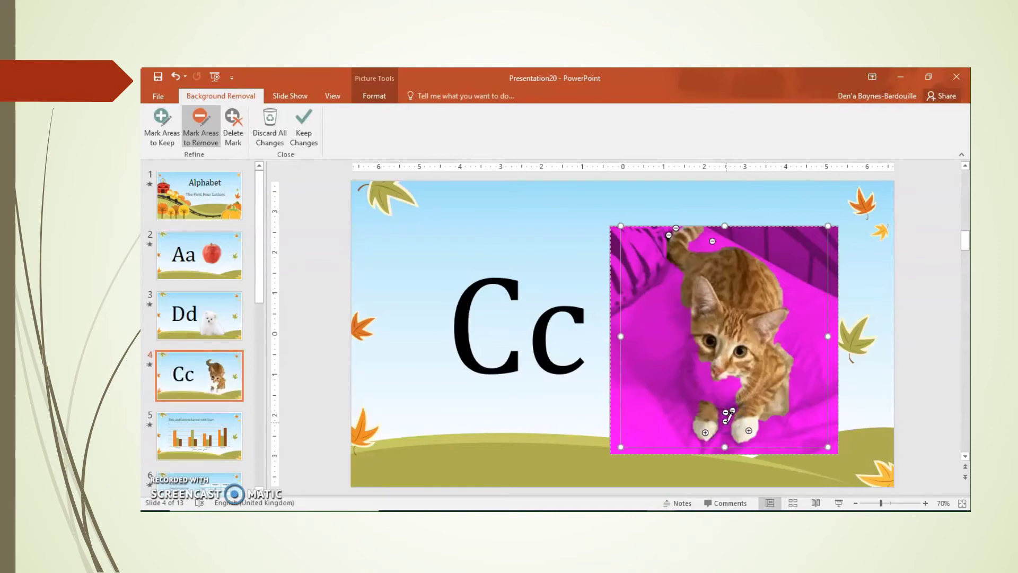
left_click(776, 408)
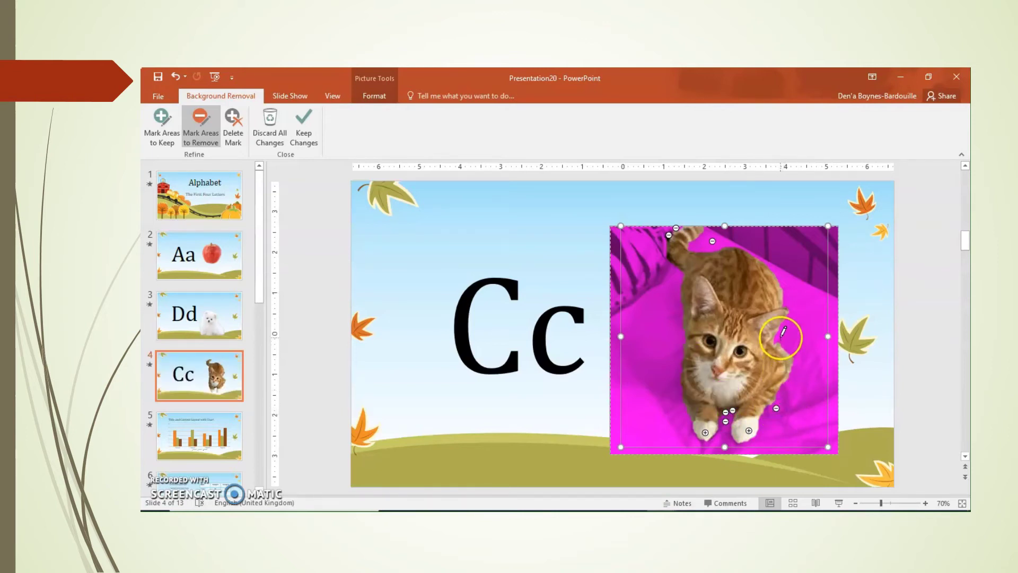
left_click(784, 354)
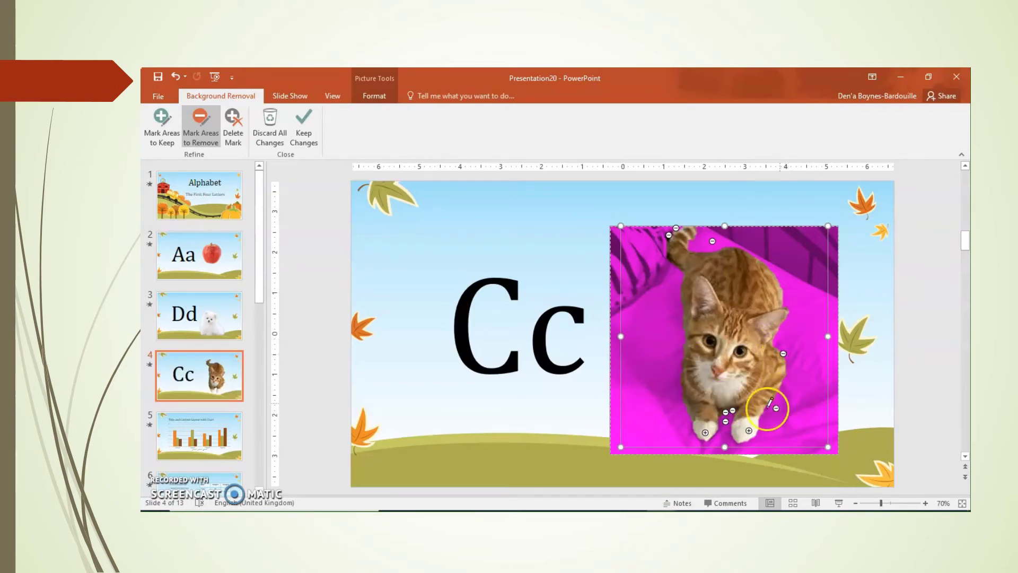
left_click(689, 409)
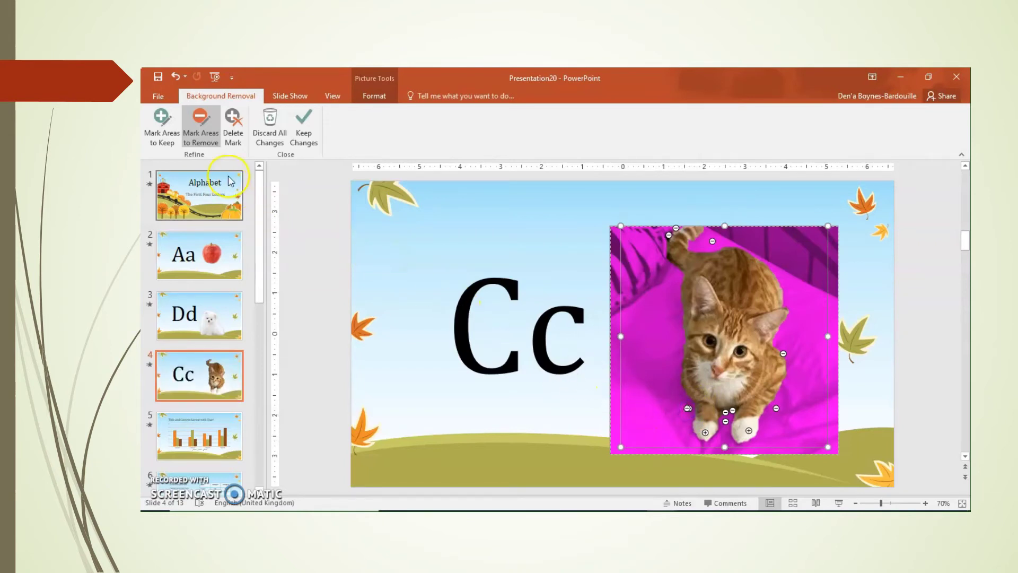
Step: Mark the cat's paw area as an area to keep
left_click(203, 132)
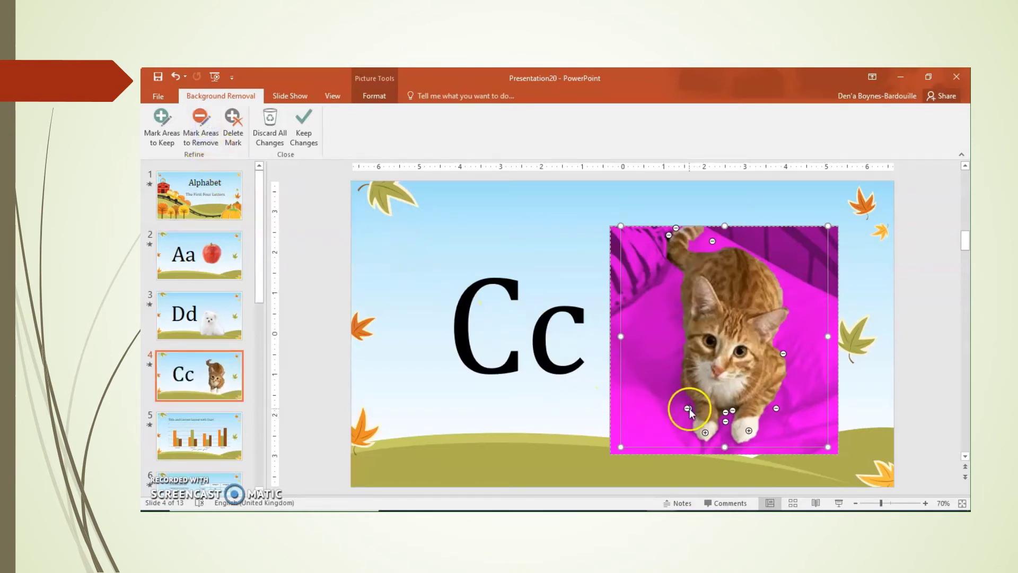
left_click(157, 146)
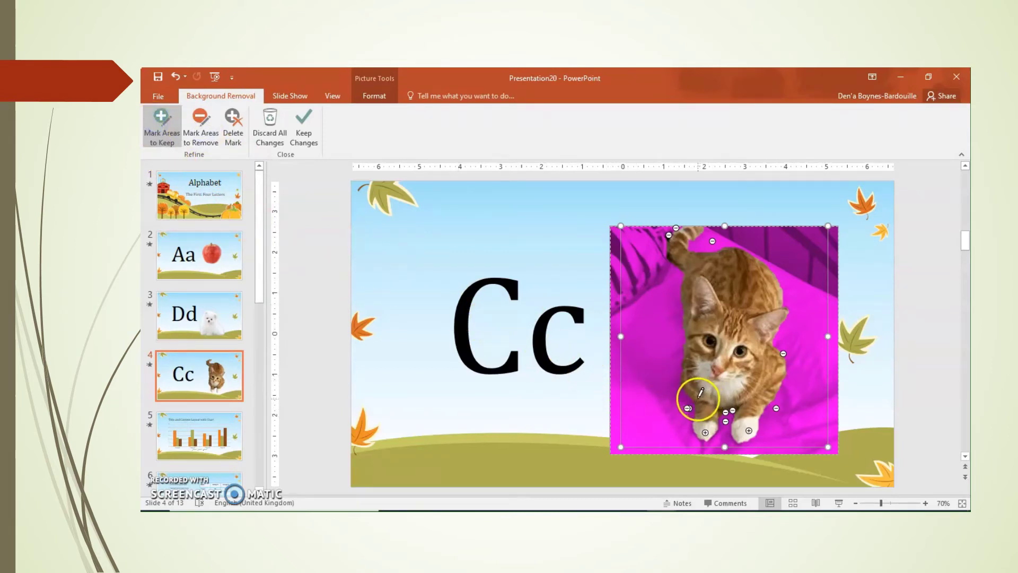
left_click_drag(695, 403, 696, 395)
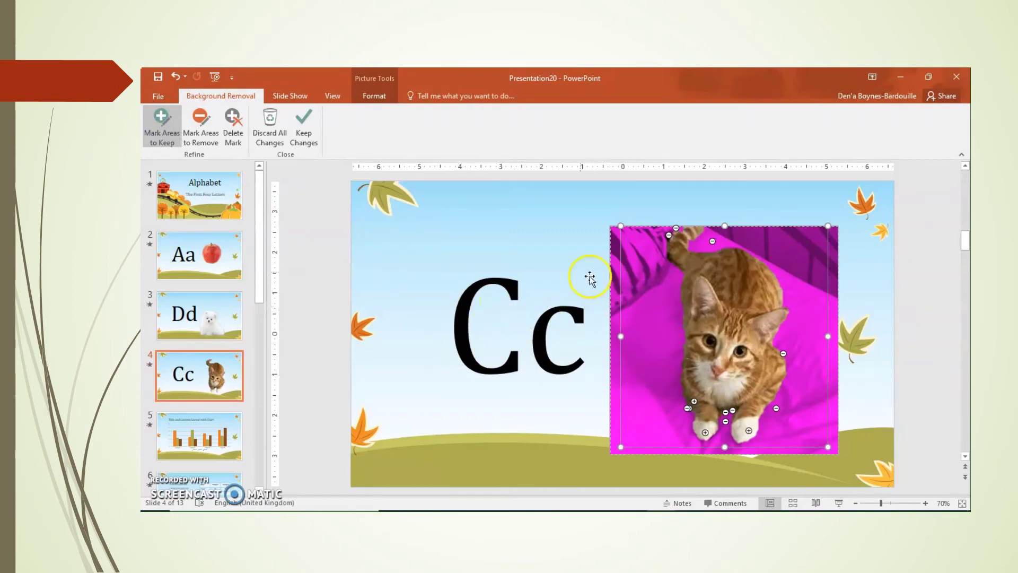
Step: Apply the background removal, then move the cut-out cat toward the Cc and tilt it slightly
left_click(531, 229)
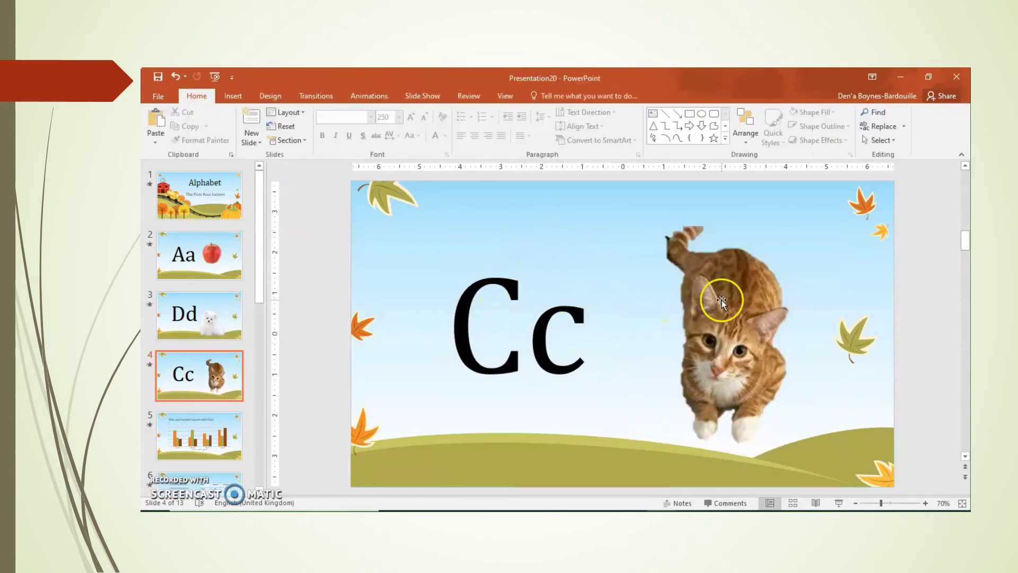
left_click_drag(721, 301, 666, 332)
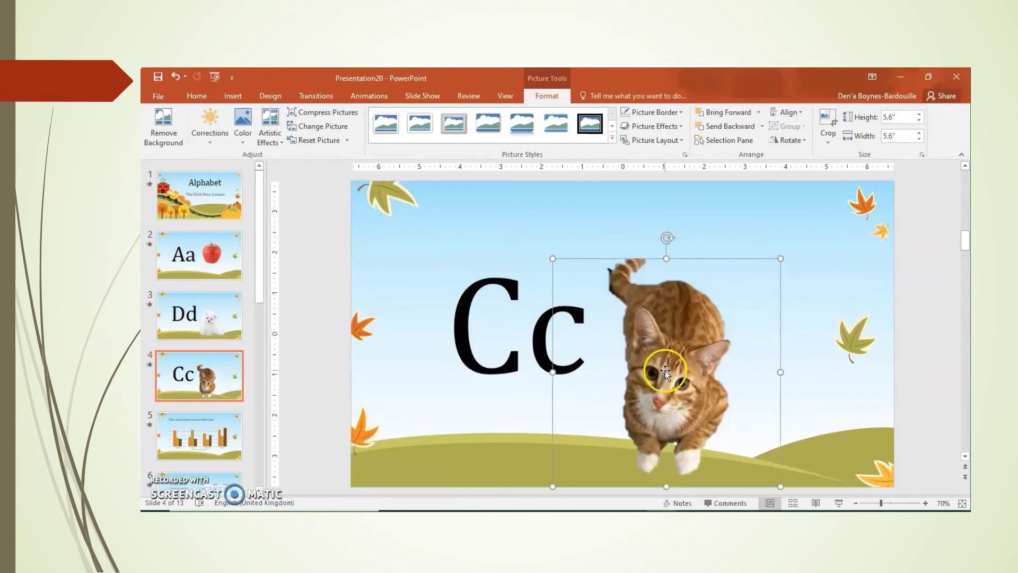
left_click_drag(666, 235, 672, 302)
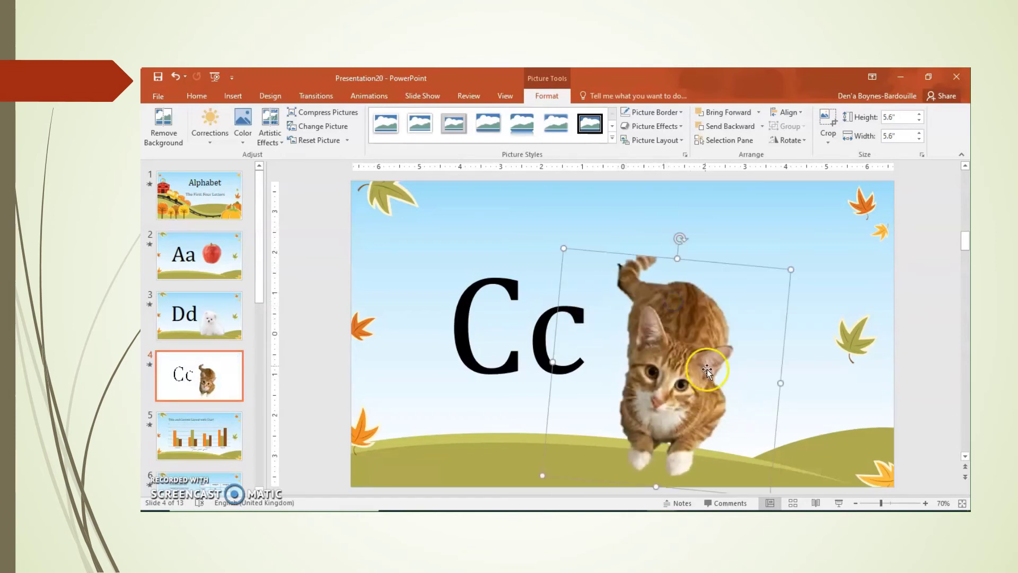
left_click_drag(681, 236, 662, 265)
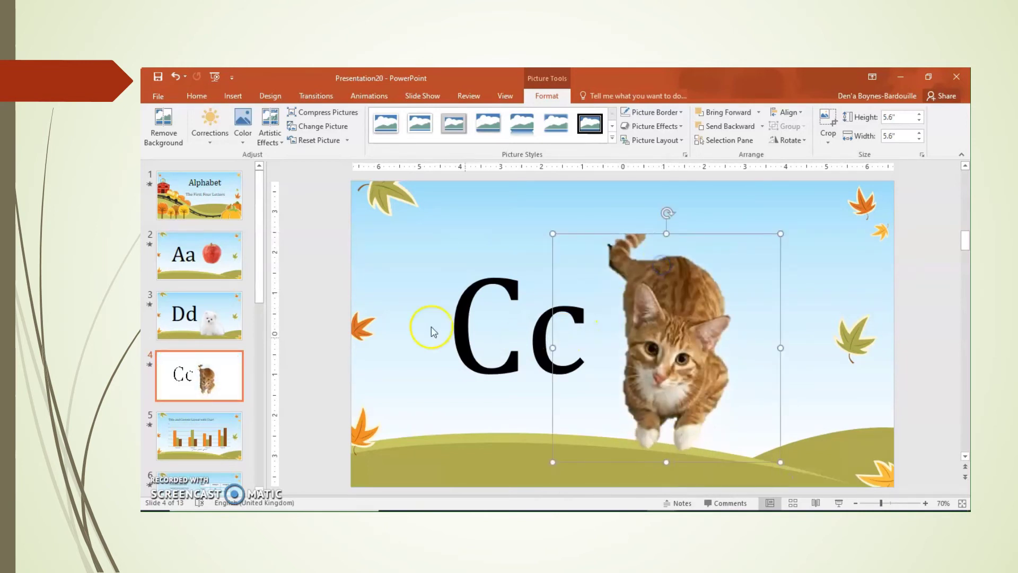
Step: Insert a new slide after slide 4 and delete its body and title placeholders
right_click(192, 410)
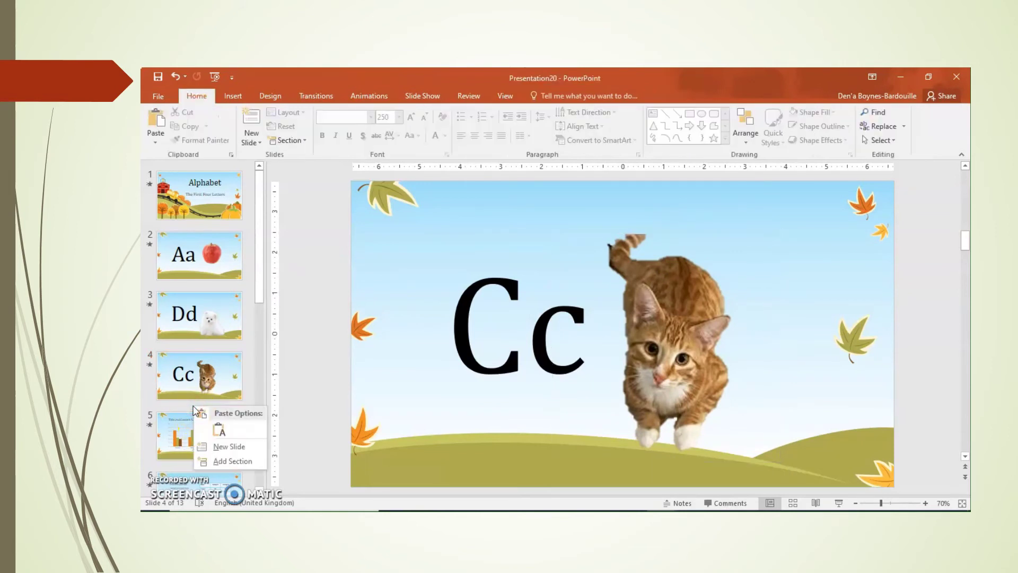
left_click(223, 447)
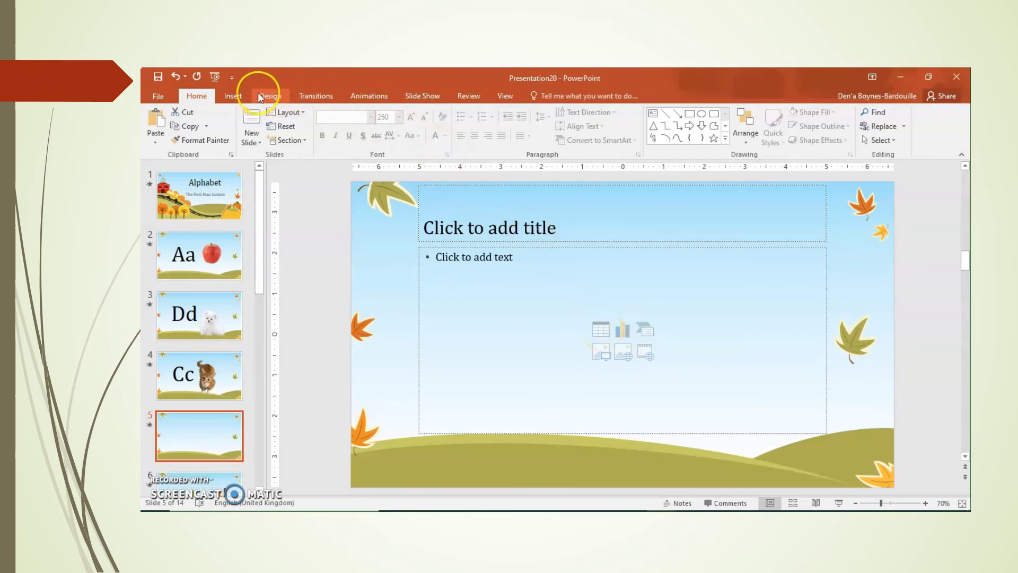
left_click(233, 96)
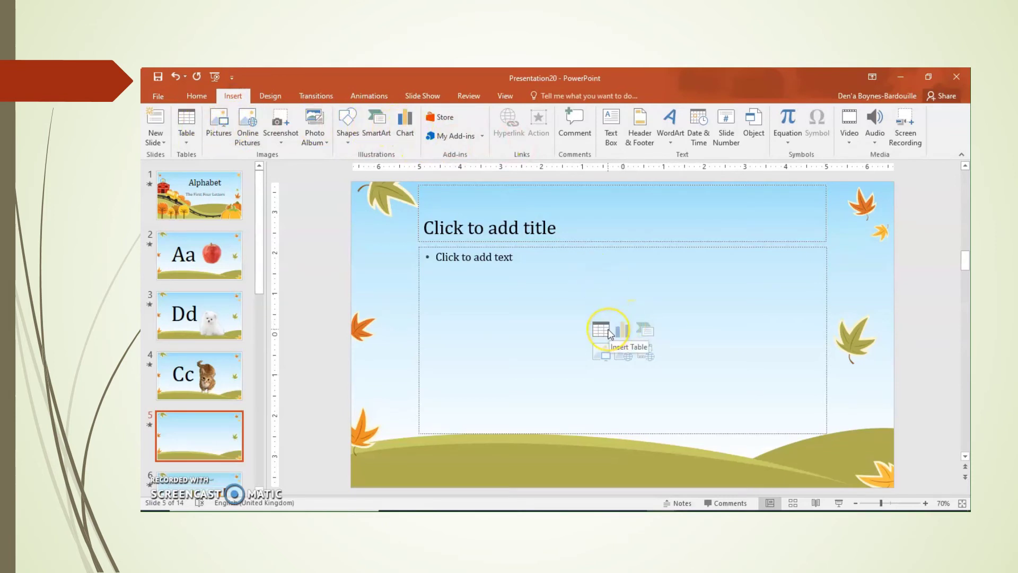
left_click(624, 333)
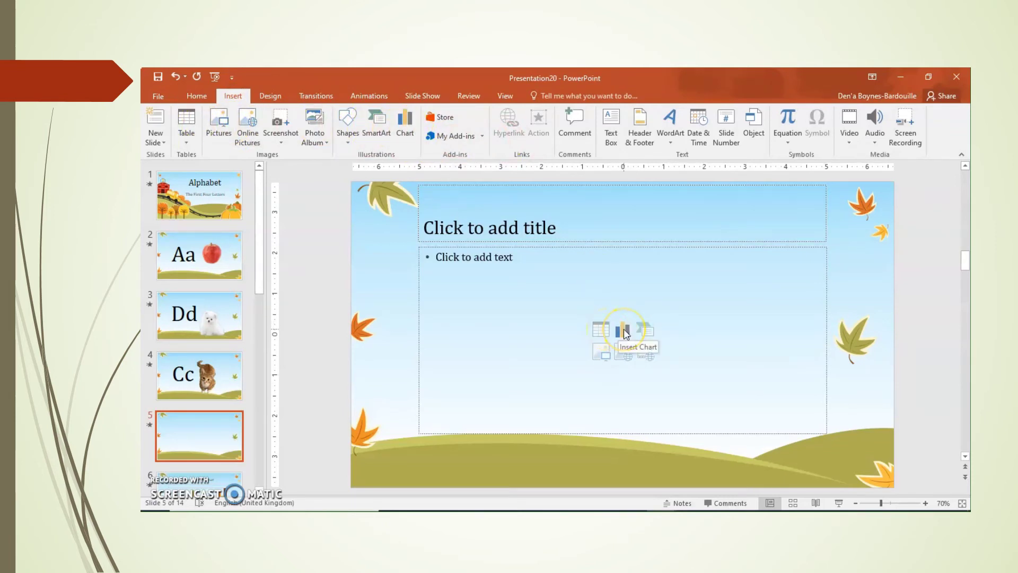
left_click(645, 332)
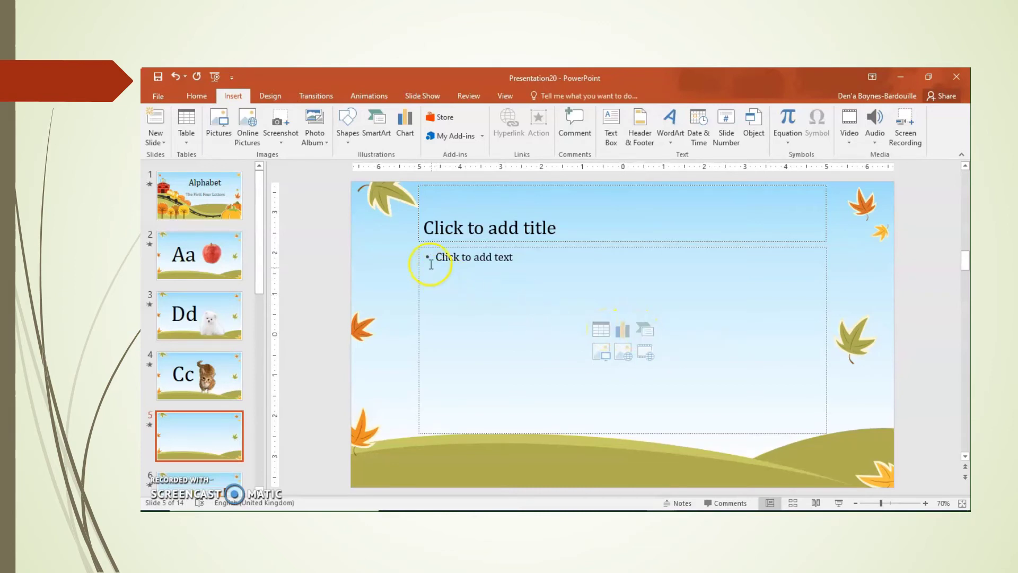
left_click(425, 249)
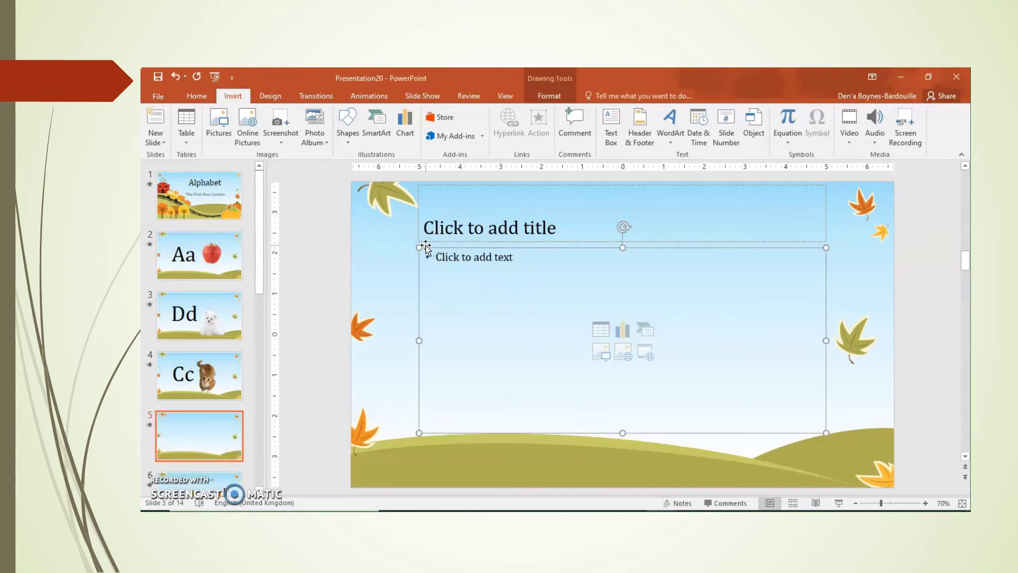
key("Delete")
right_click(424, 239)
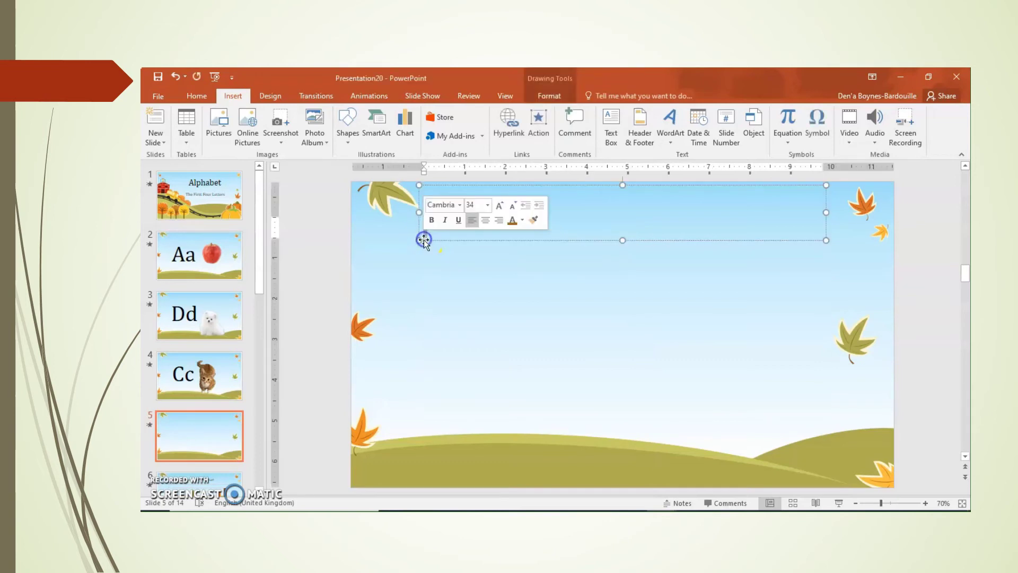
key("Delete")
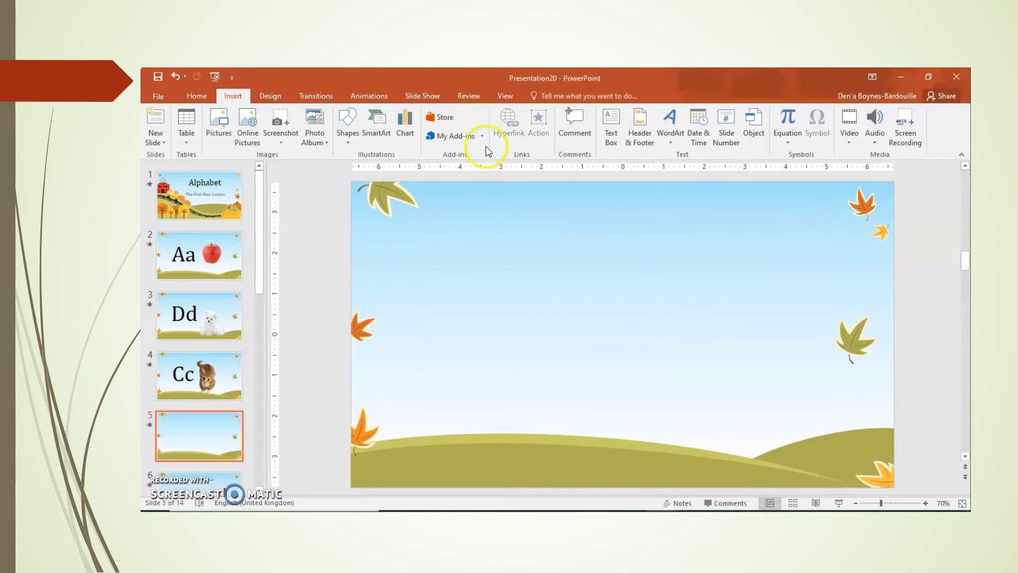
Step: Draw a large text box on slide 5 and type 'Bb' in it at 250 pt
left_click(613, 127)
left_click_drag(419, 218, 617, 464)
left_click(378, 118)
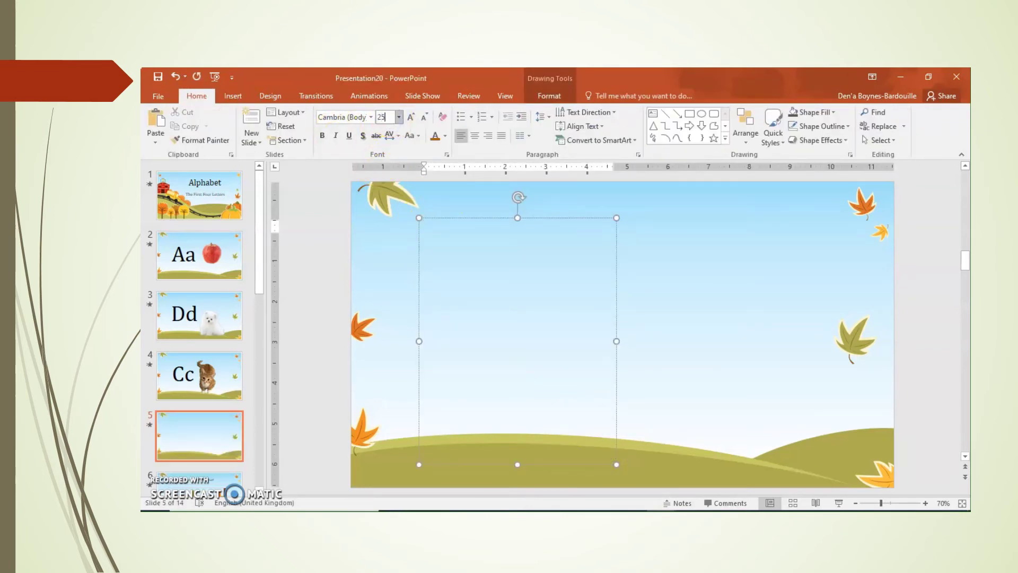
type("250")
key("Return")
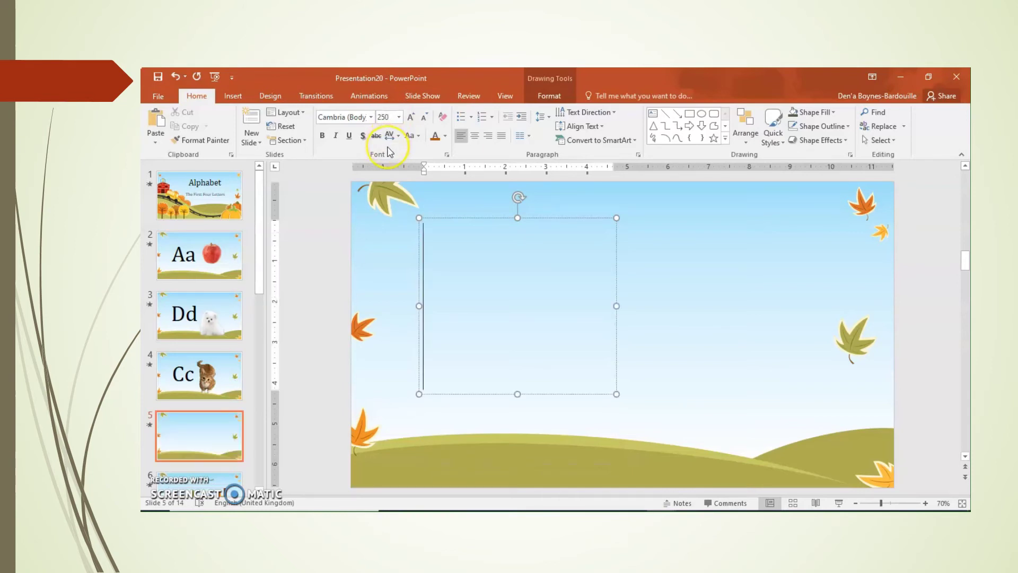
type("Bb")
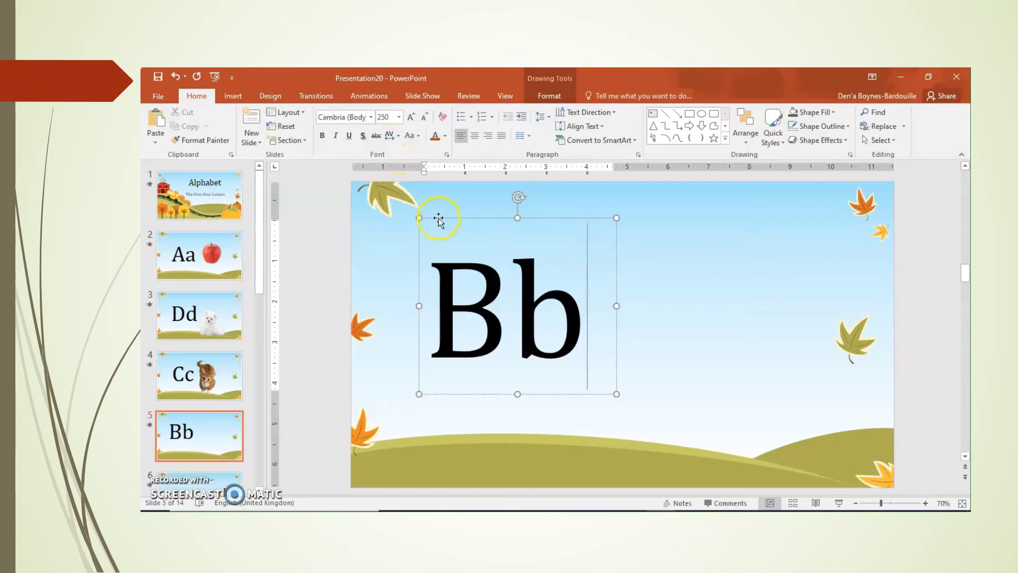
Step: Move the Bb letters toward the slide centre and insert the bat picture
left_click_drag(437, 219, 509, 246)
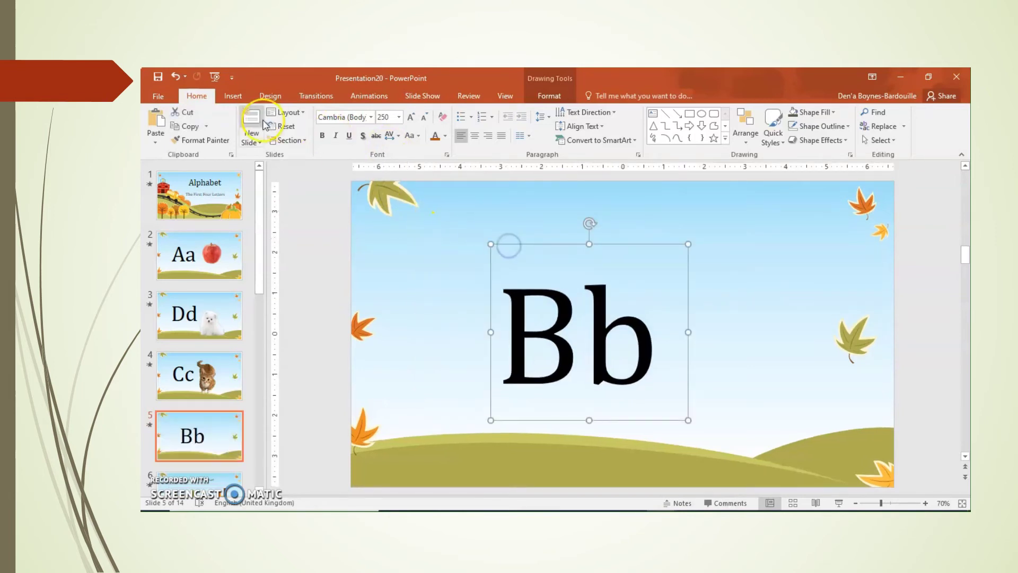
left_click(233, 96)
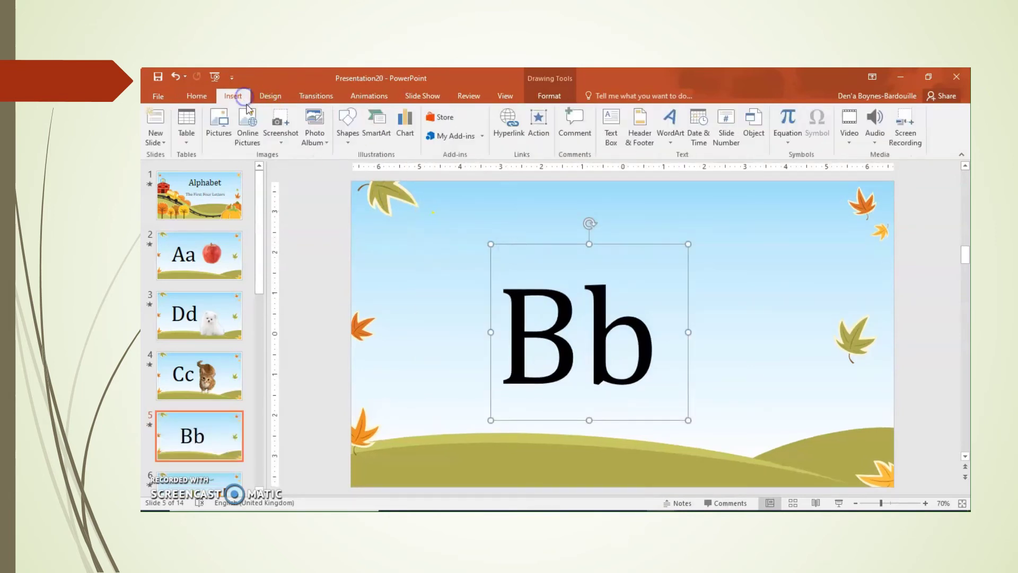
left_click(223, 125)
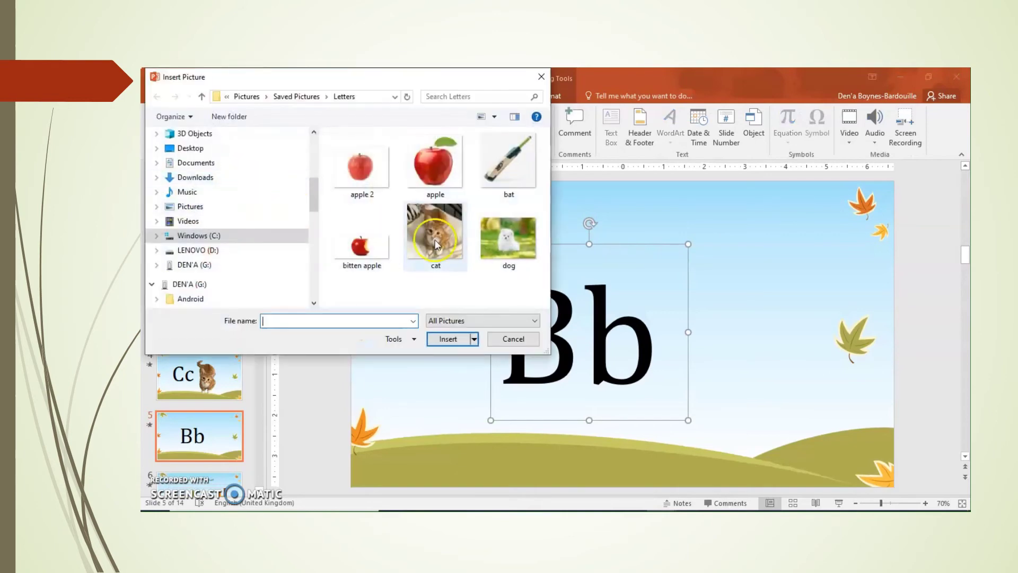
left_click(496, 161)
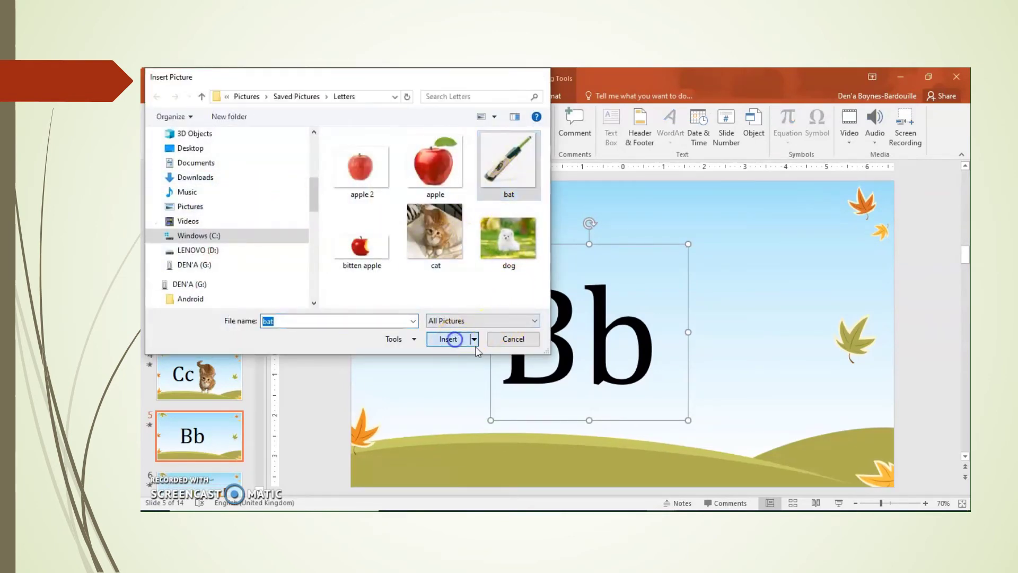
left_click(451, 338)
Step: Place the bat picture beside the Bb and enlarge it to 4.65 inches square
left_click_drag(614, 290, 829, 221)
left_click_drag(766, 272, 753, 325)
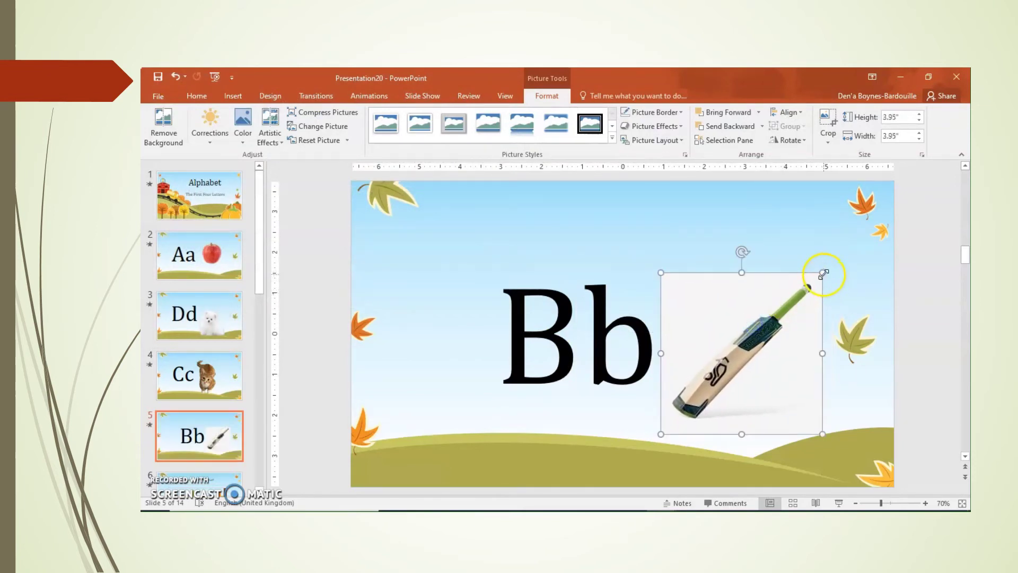
left_click_drag(822, 273, 851, 244)
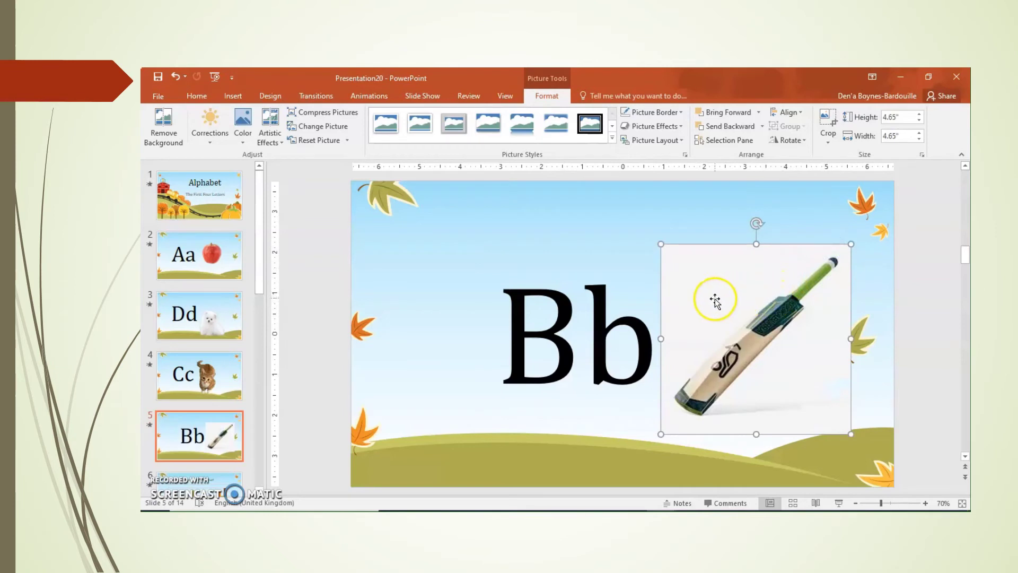
Step: Start removing the bat picture's background and mark its handle as an area to keep
left_click(166, 130)
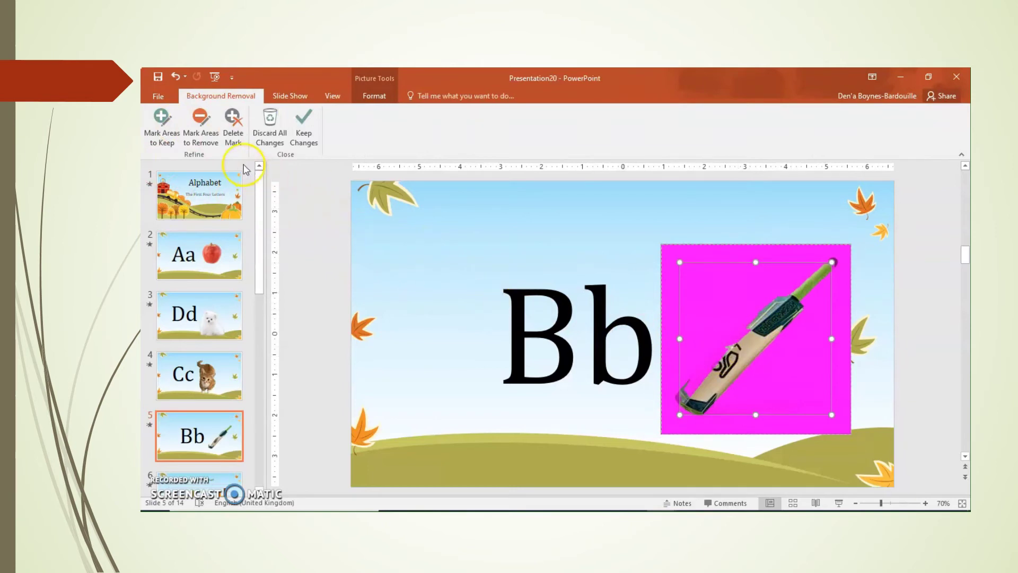
left_click(165, 134)
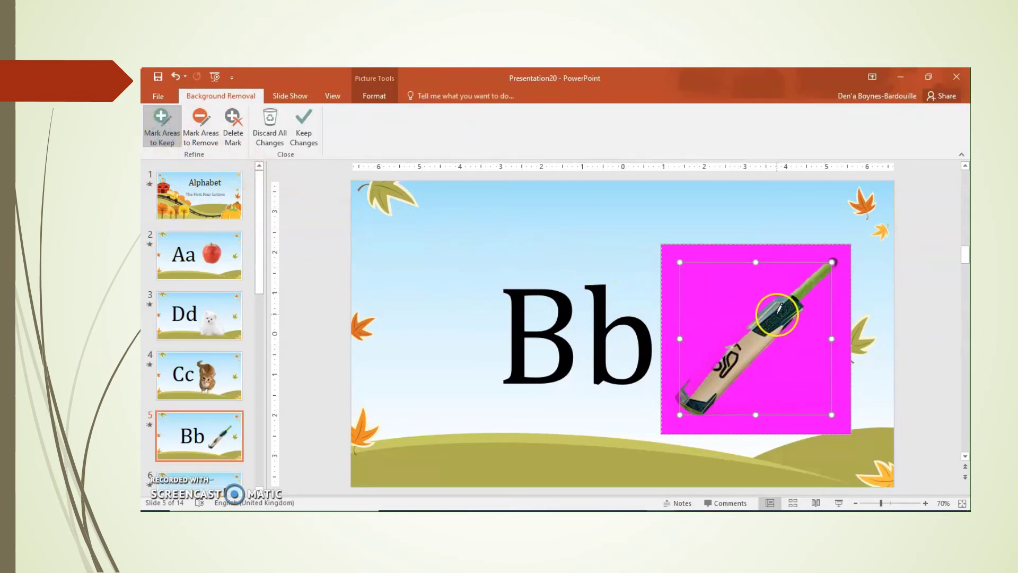
left_click(757, 316)
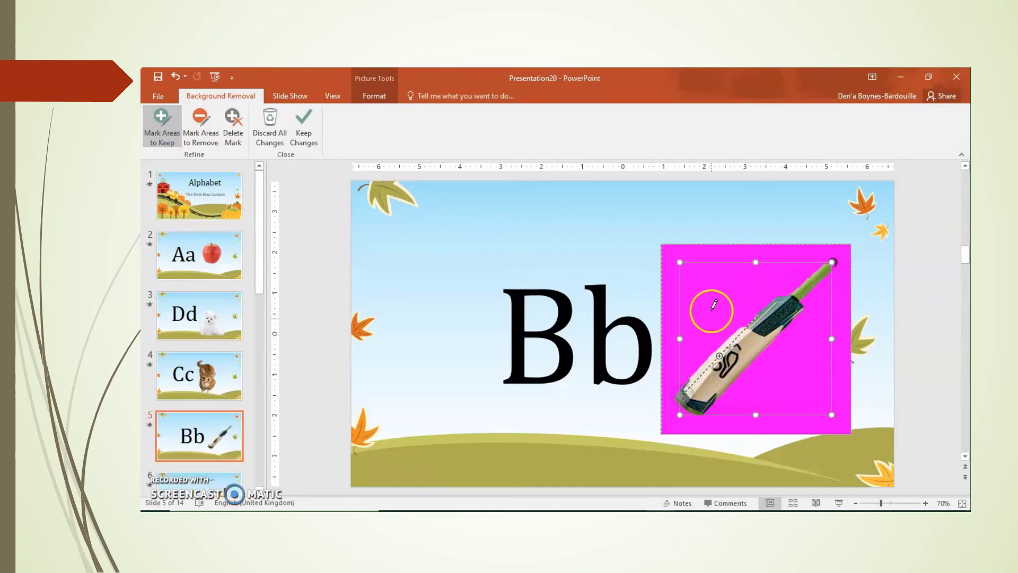
left_click(591, 234)
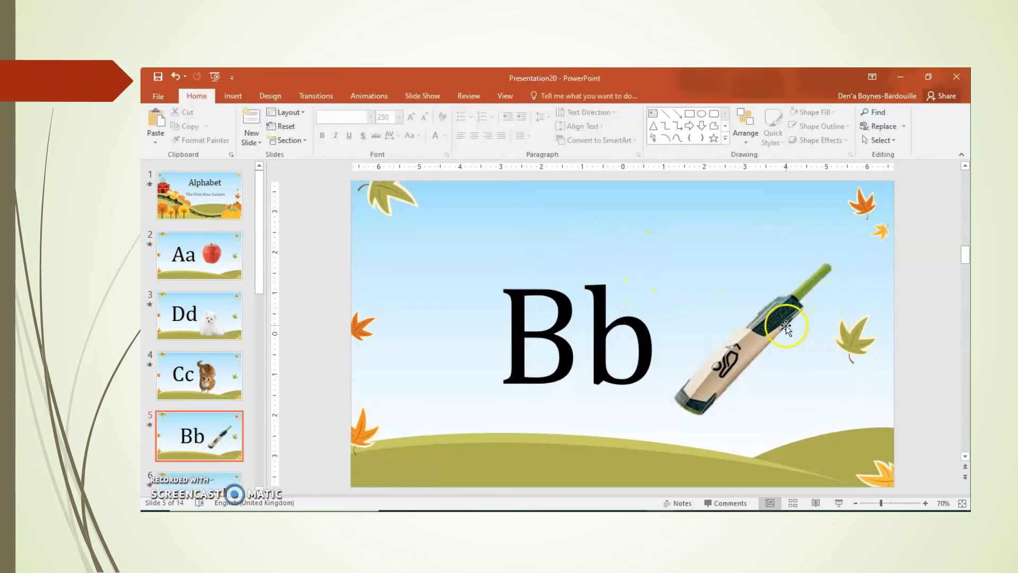
left_click(174, 77)
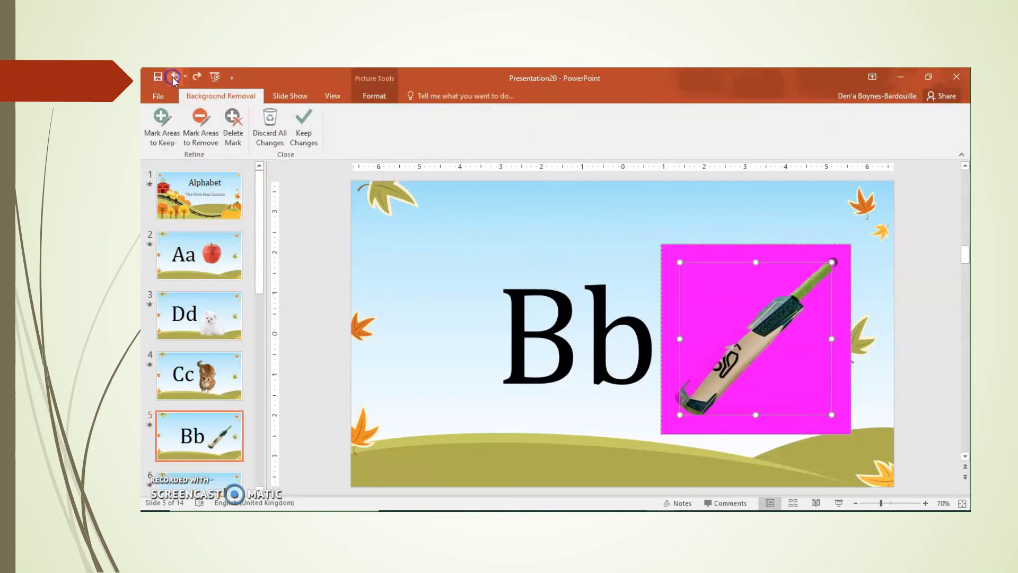
Step: Stretch the marquee to both bat ends, mark the blade to keep, and apply the removal
left_click_drag(845, 281, 844, 249)
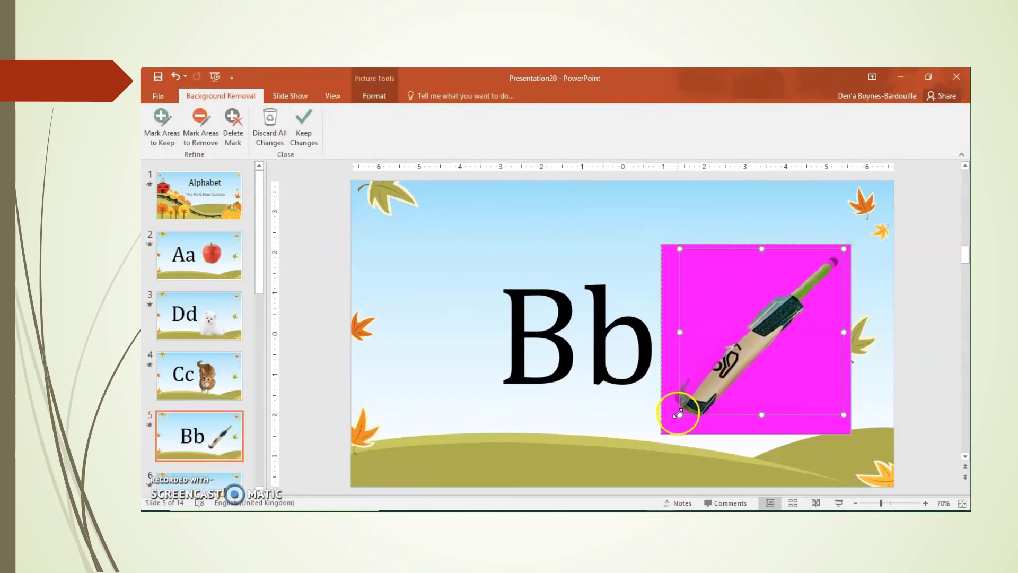
left_click_drag(678, 414, 670, 423)
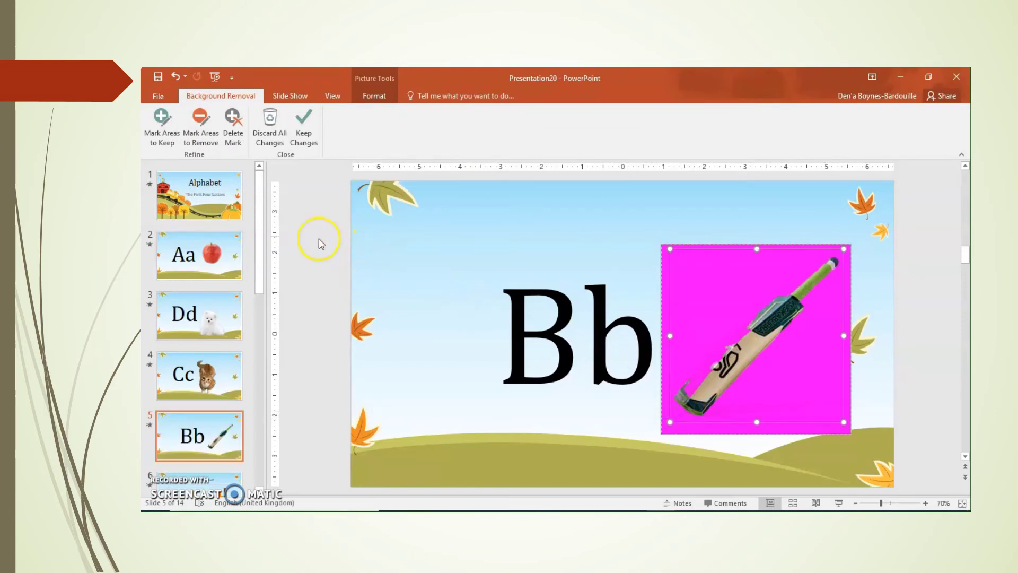
left_click(152, 138)
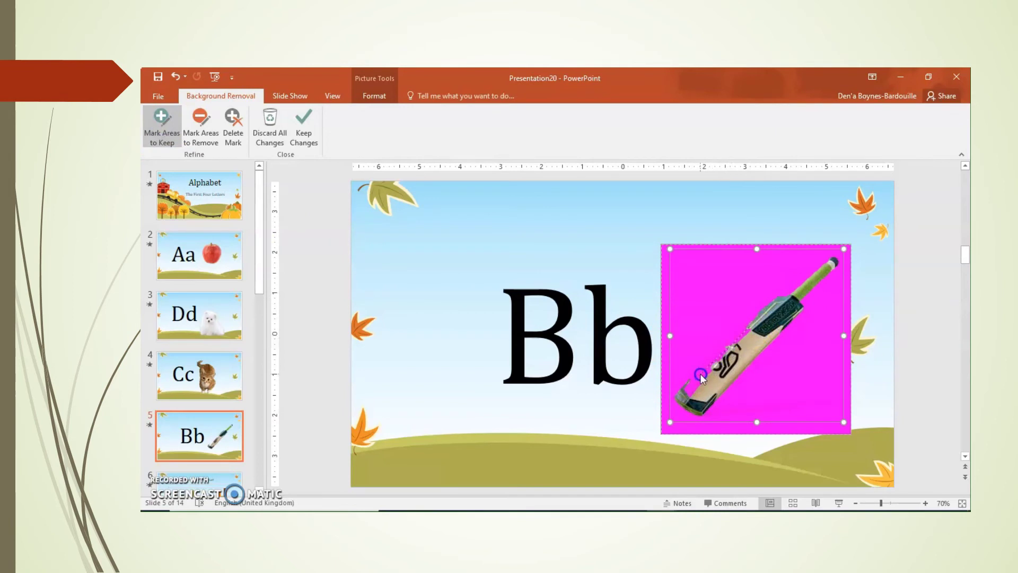
left_click_drag(684, 395, 727, 342)
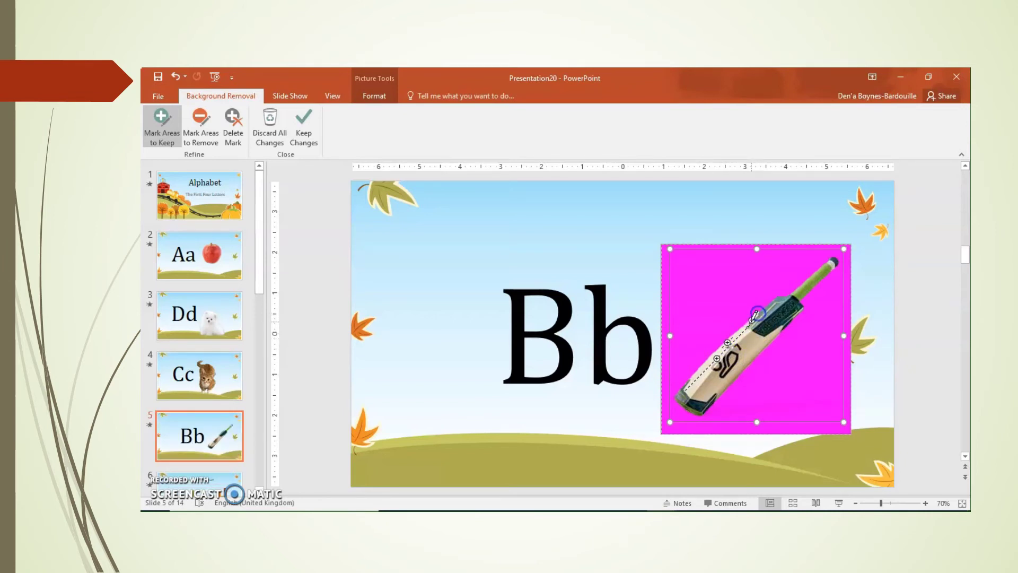
left_click_drag(753, 317, 751, 320)
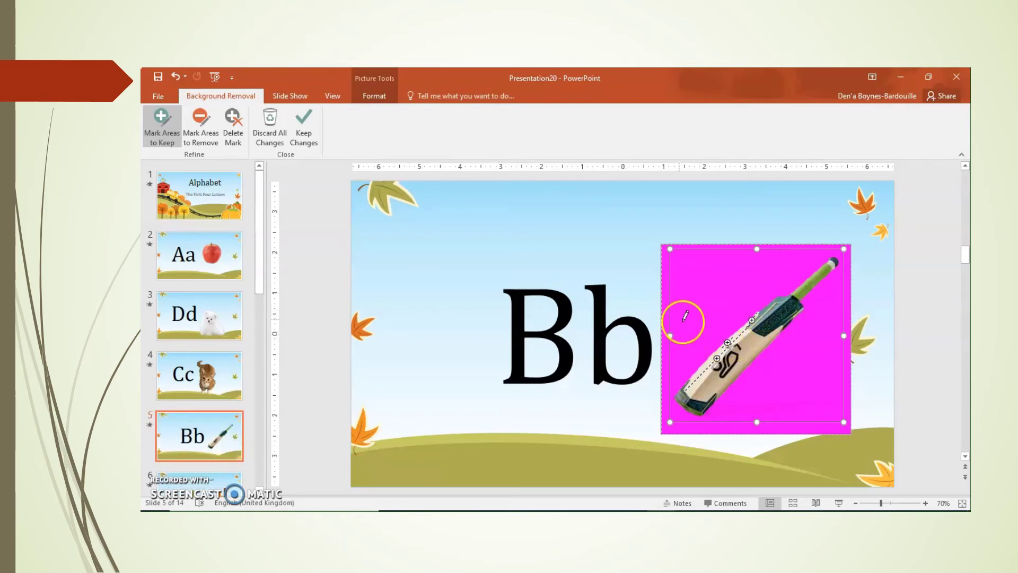
left_click(644, 218)
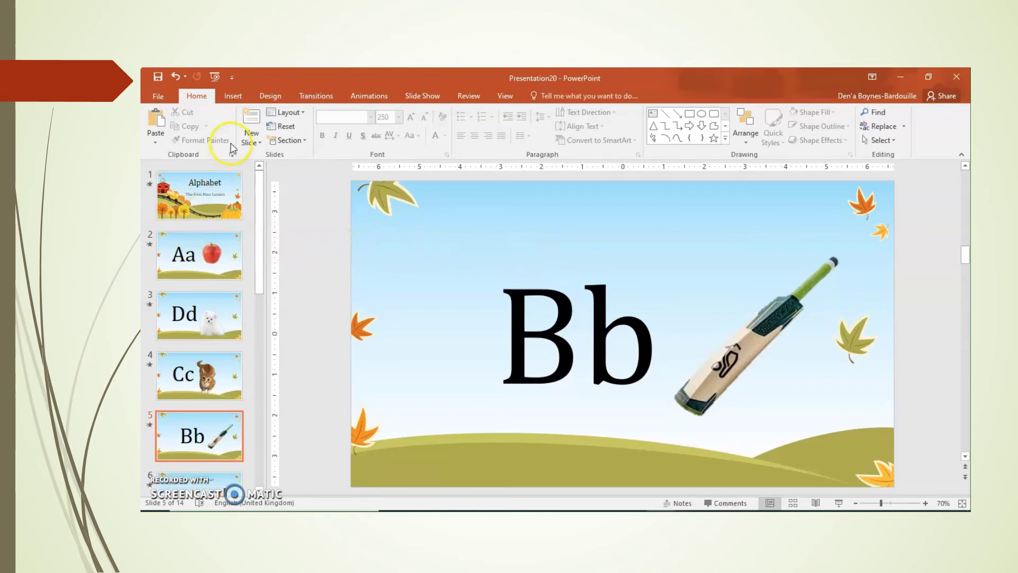
Step: Insert the bat_hit_ball sound file from the computer onto slide 5
left_click(232, 97)
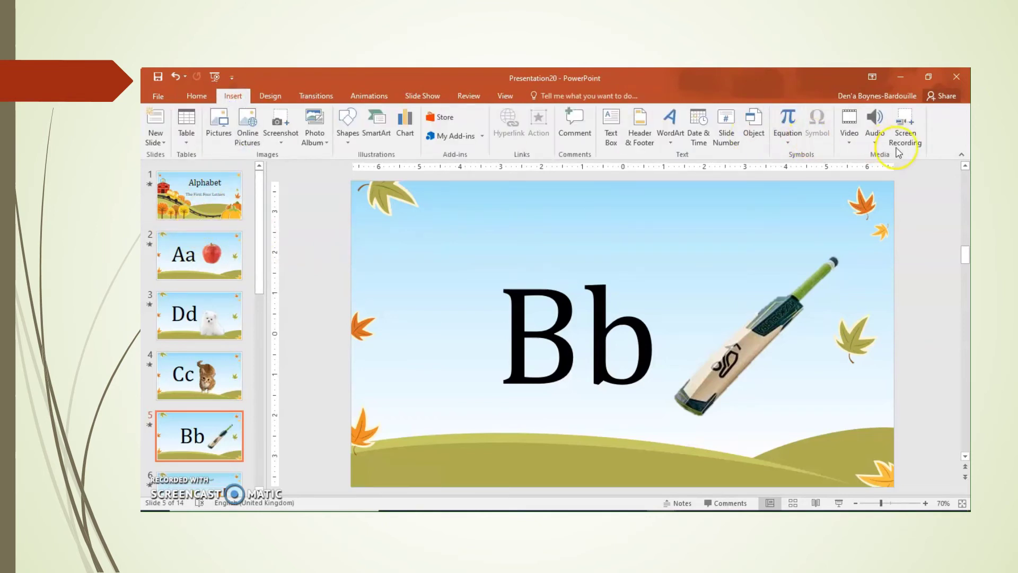
left_click(875, 138)
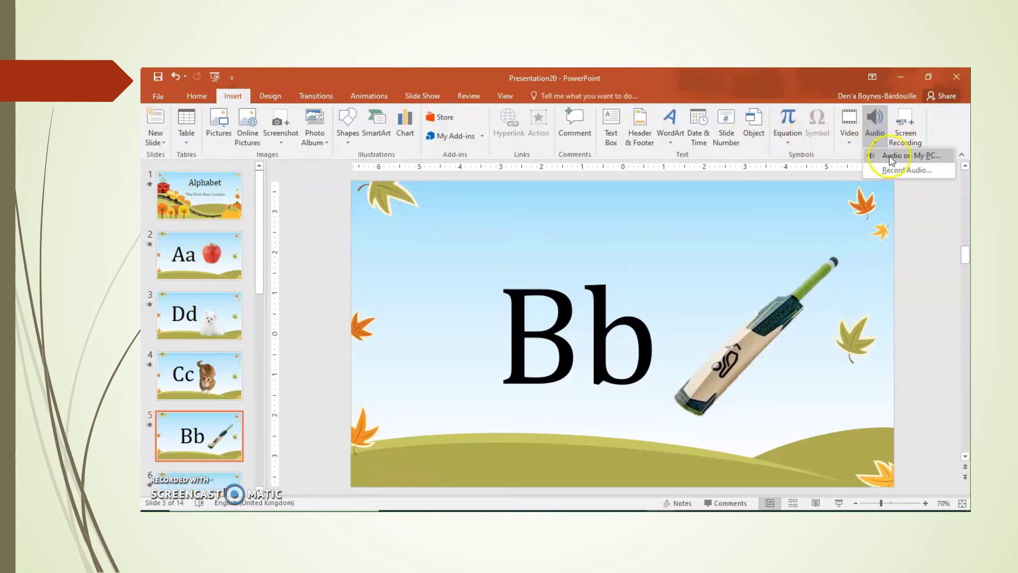
left_click(891, 156)
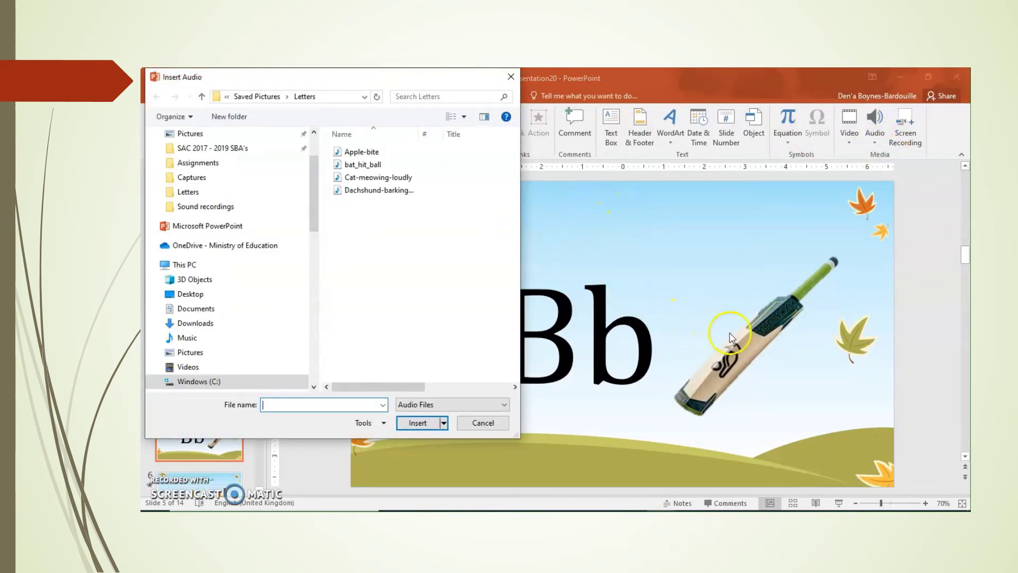
left_click(362, 164)
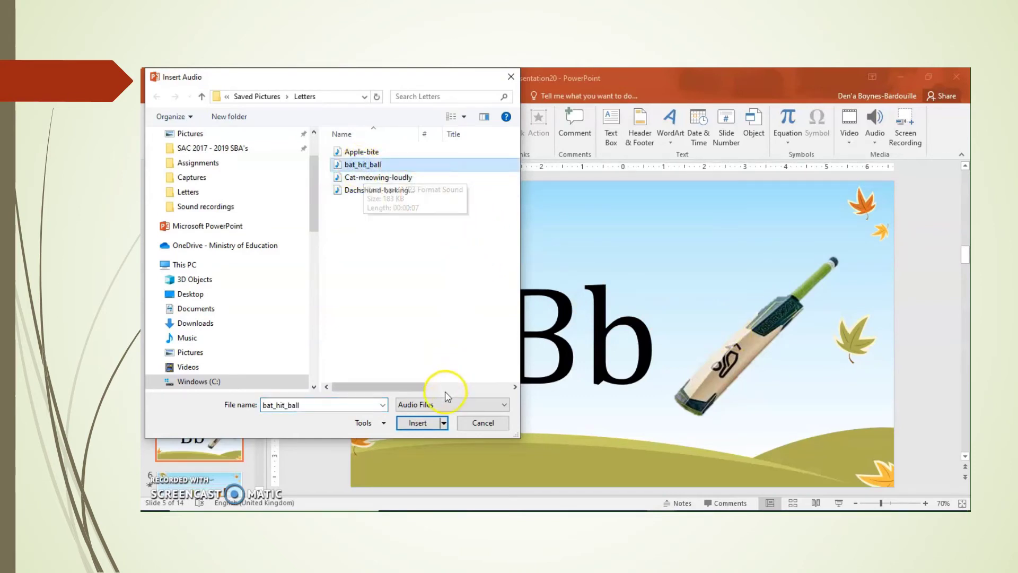
left_click(417, 422)
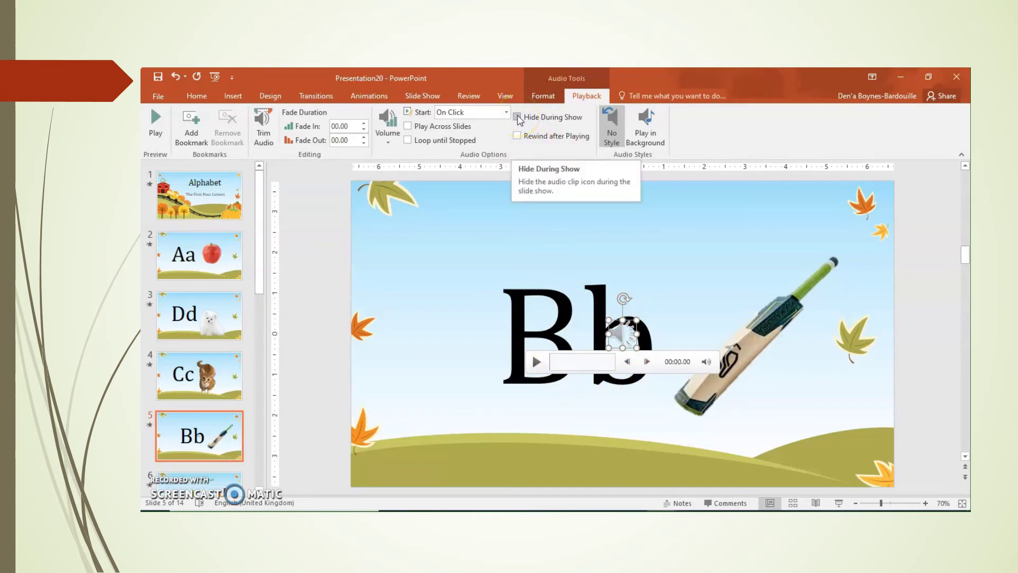
Step: Set the bat_hit_ball sound to hide during the show and start automatically
left_click(518, 118)
left_click(508, 113)
left_click(473, 127)
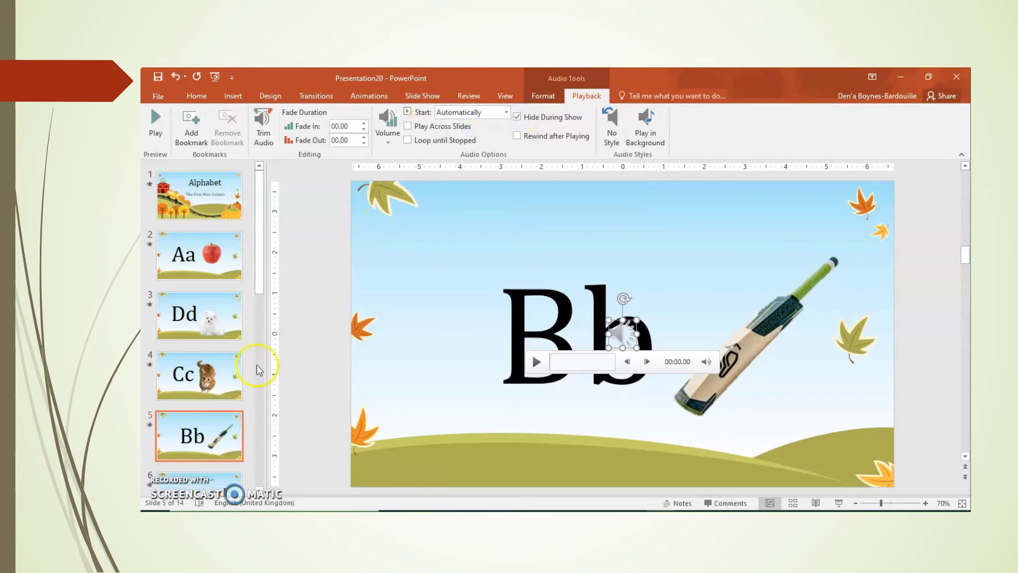
Step: Insert the Cat-meowing-loudly sound file from the computer onto the Cc slide
left_click(220, 376)
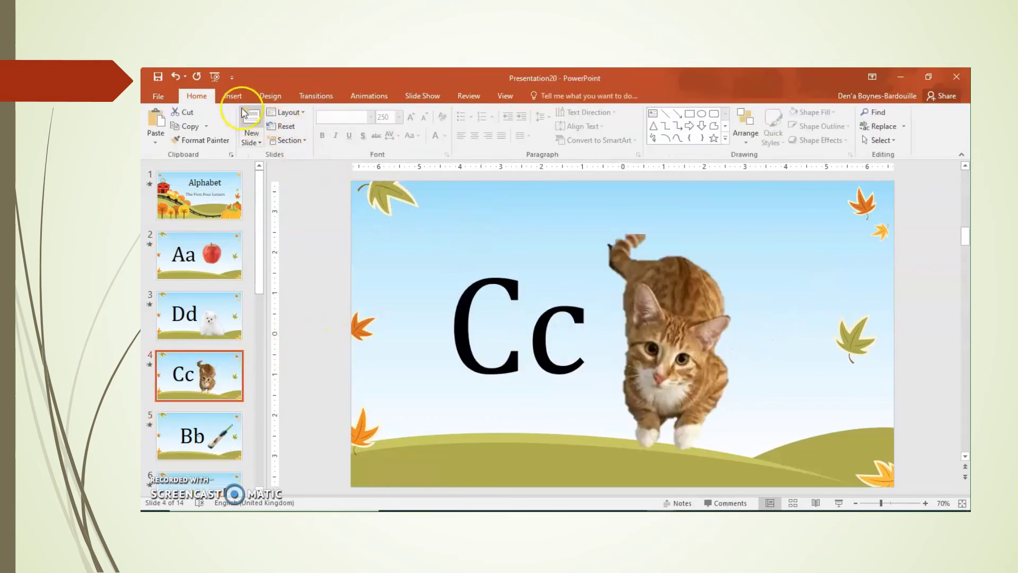
left_click(232, 96)
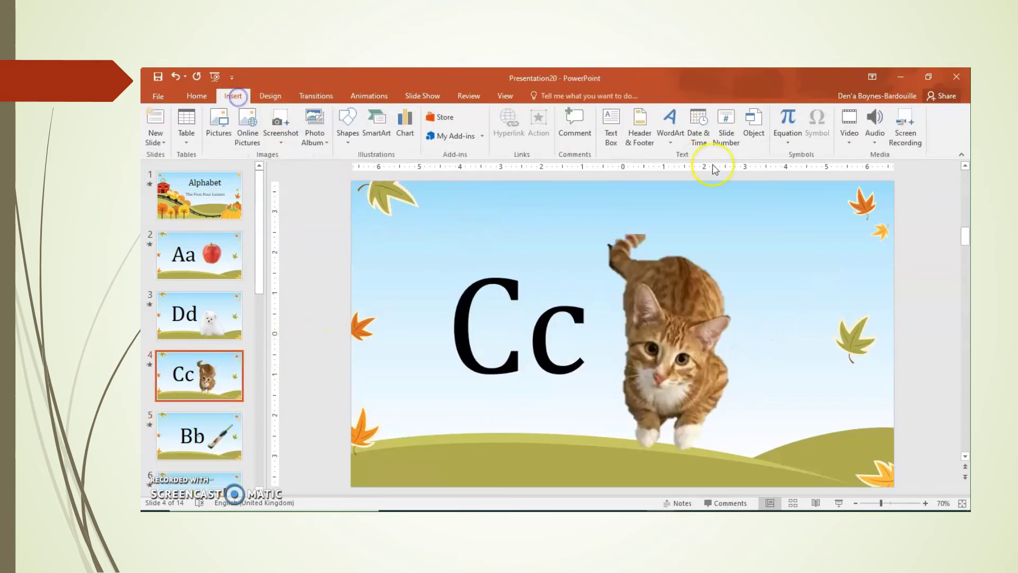
left_click(874, 127)
left_click(890, 156)
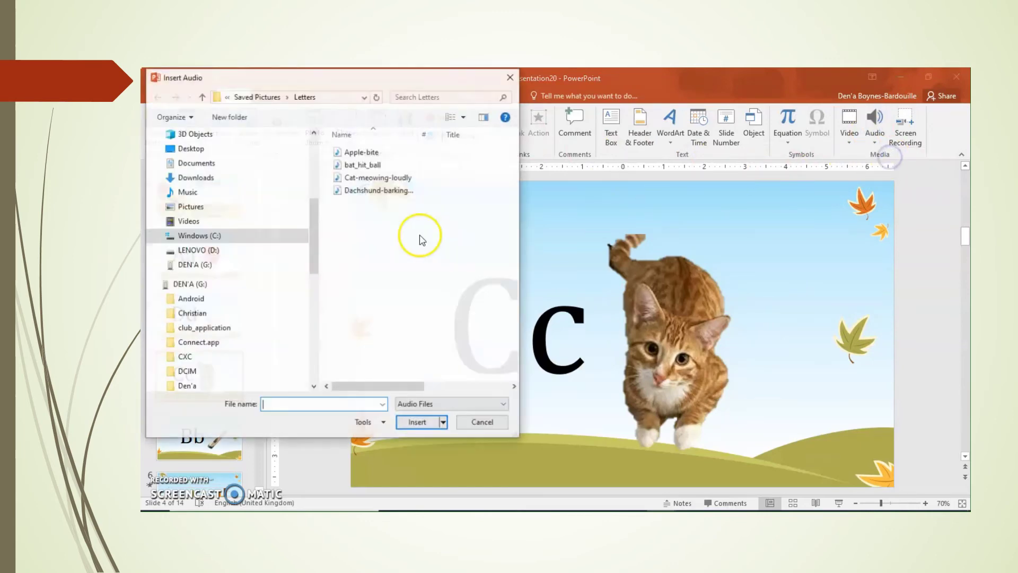
left_click(356, 177)
left_click(418, 423)
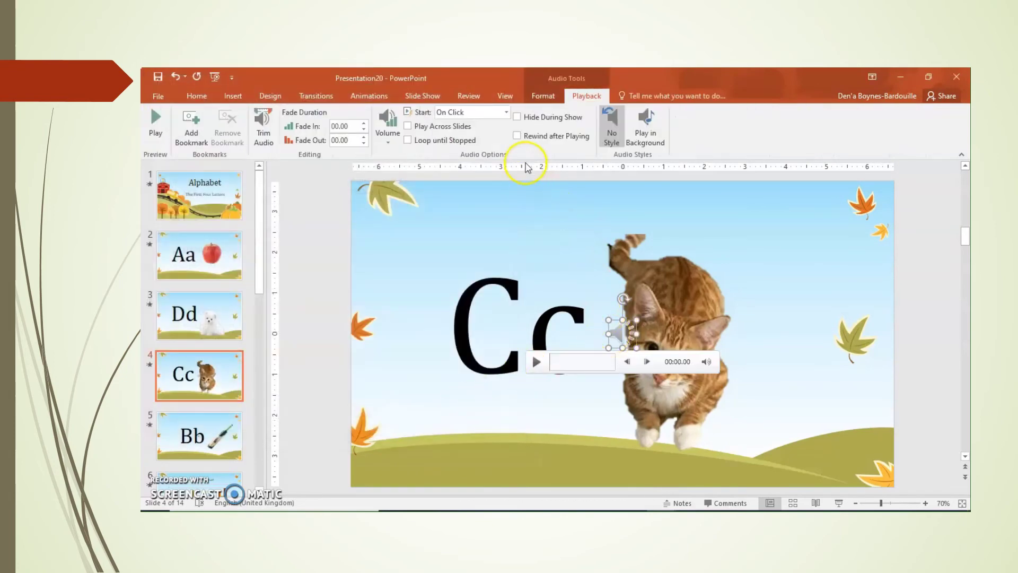
Step: Hide the cat sound icon during the show and set it to start Automatically
left_click(518, 118)
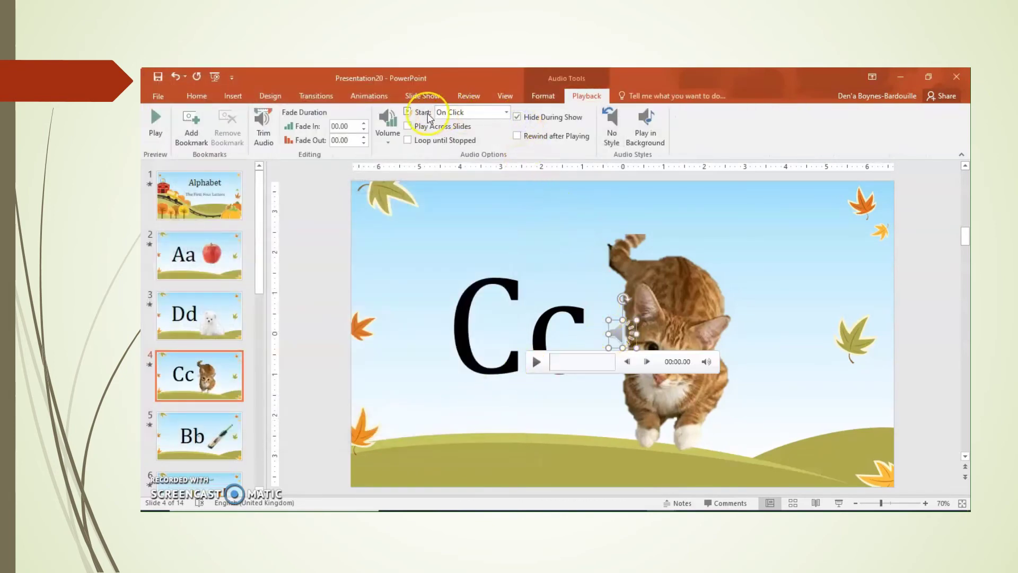
left_click(505, 111)
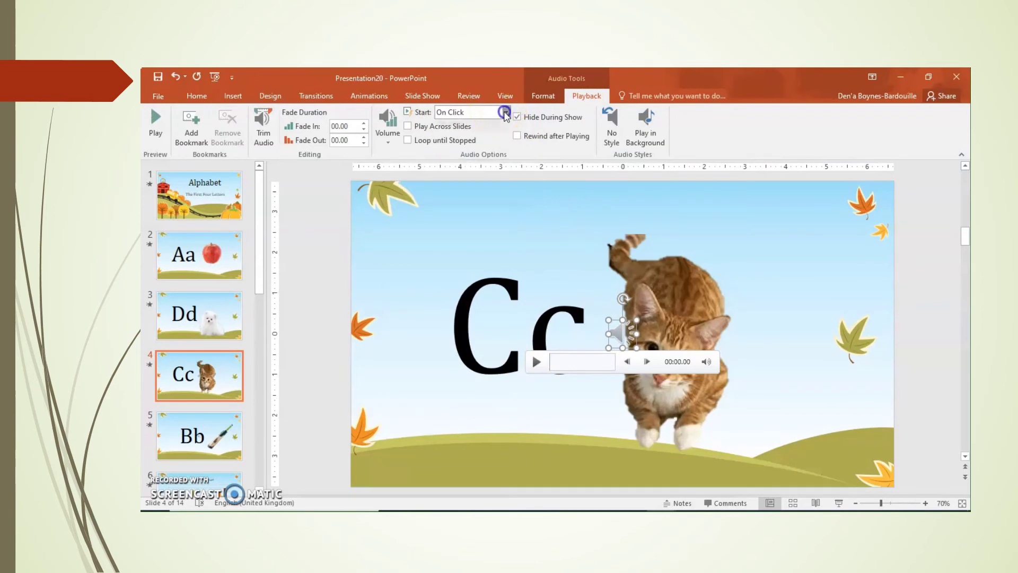
left_click(483, 126)
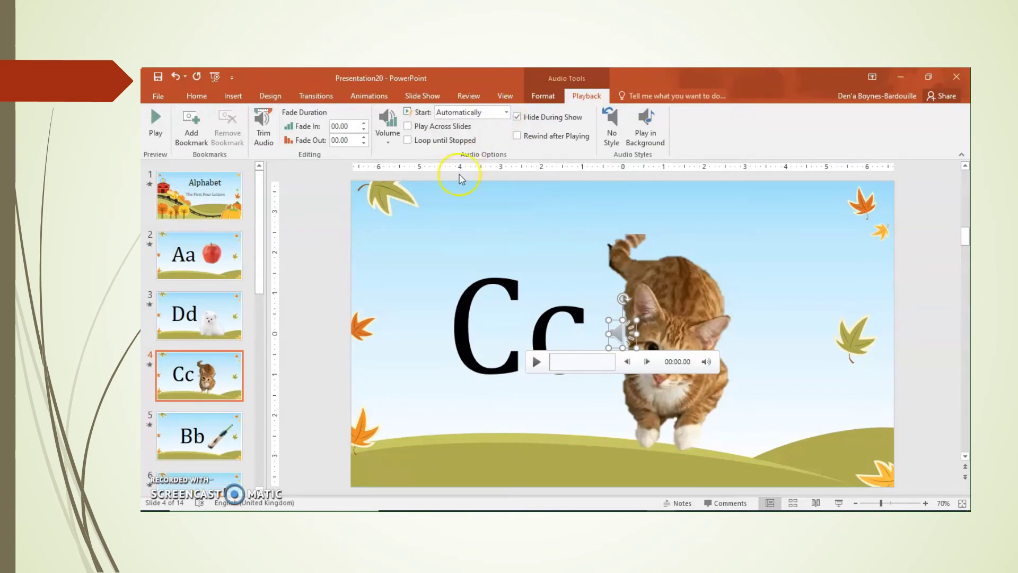
Step: Insert the Dachshund barking sound file from the computer onto the Dd slide
left_click(218, 315)
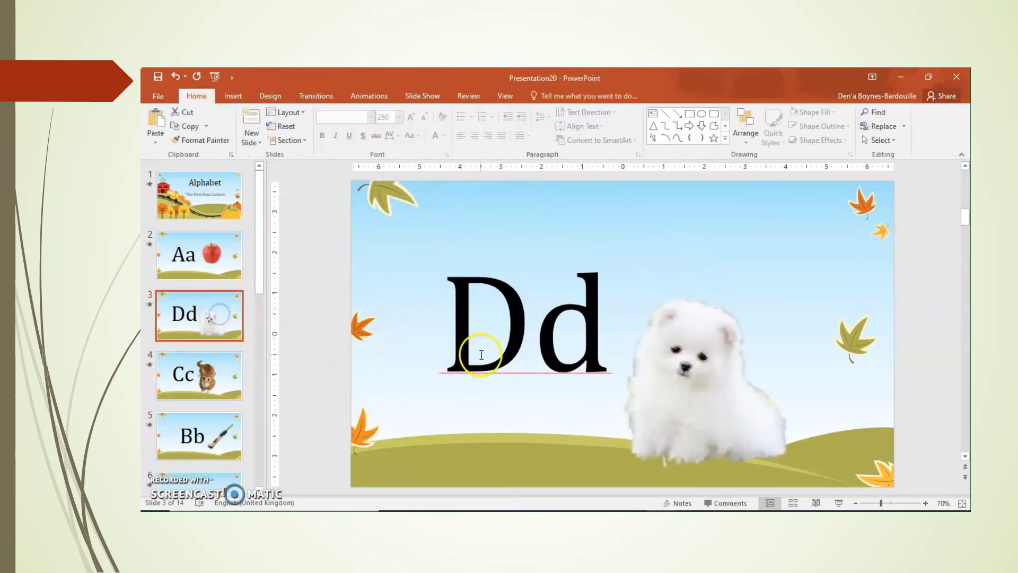
left_click(233, 95)
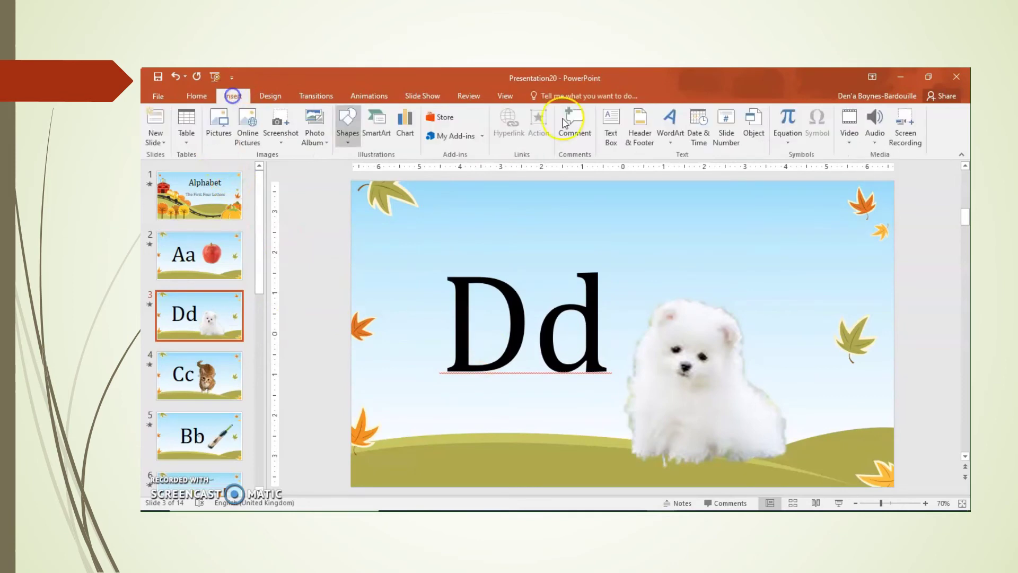
left_click(878, 136)
left_click(879, 157)
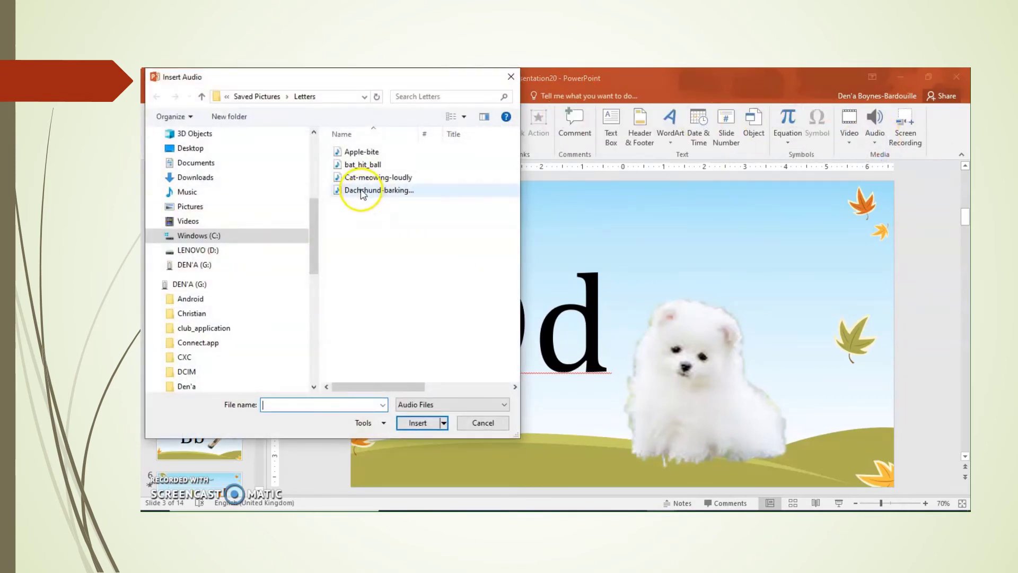
left_click(362, 192)
left_click(427, 424)
Step: Hide the barking sound icon during the show and set it to start Automatically
left_click(515, 117)
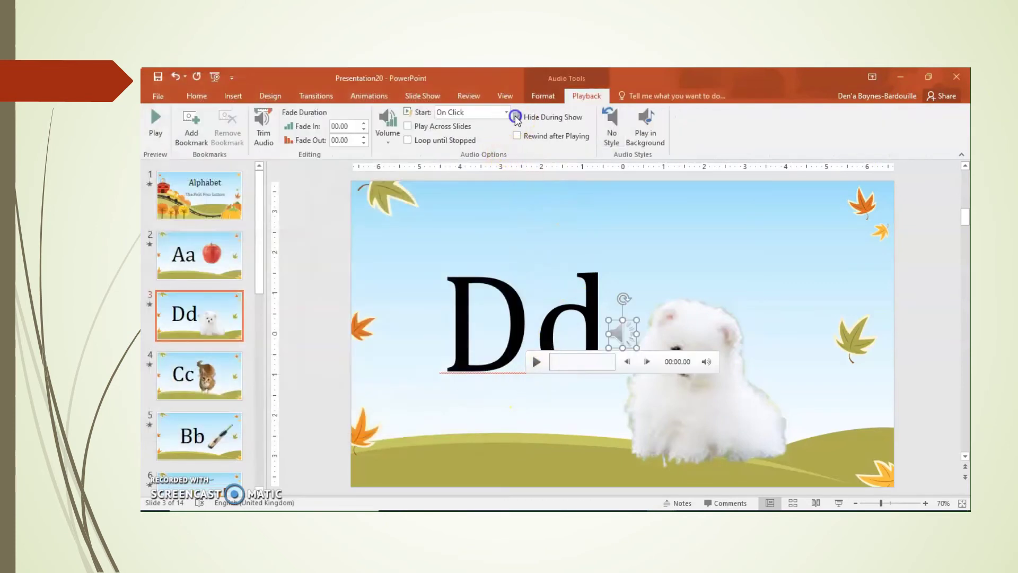
left_click(505, 113)
left_click(491, 123)
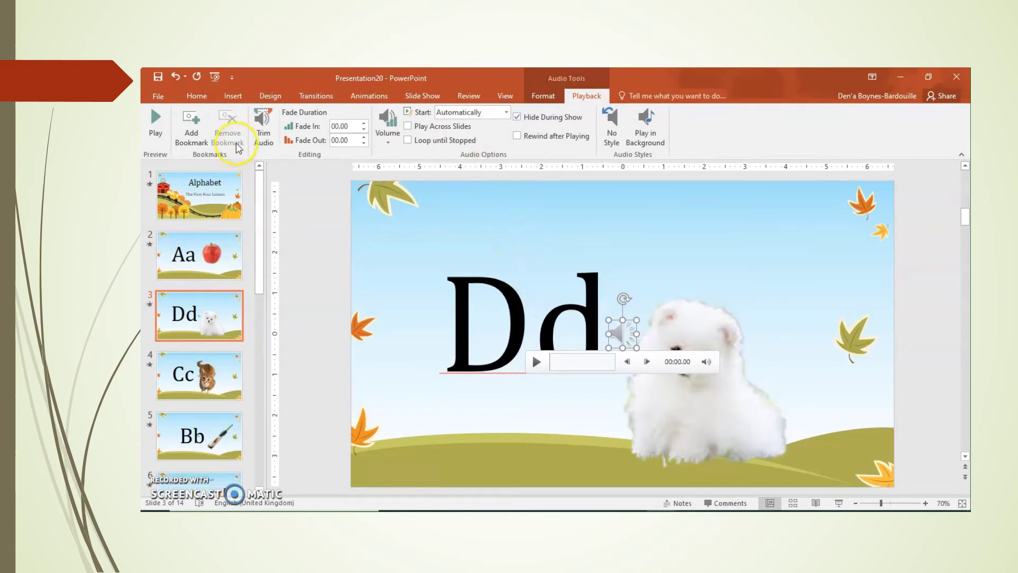
Step: Insert the Apple-bite sound file from the computer onto the Aa slide
left_click(234, 261)
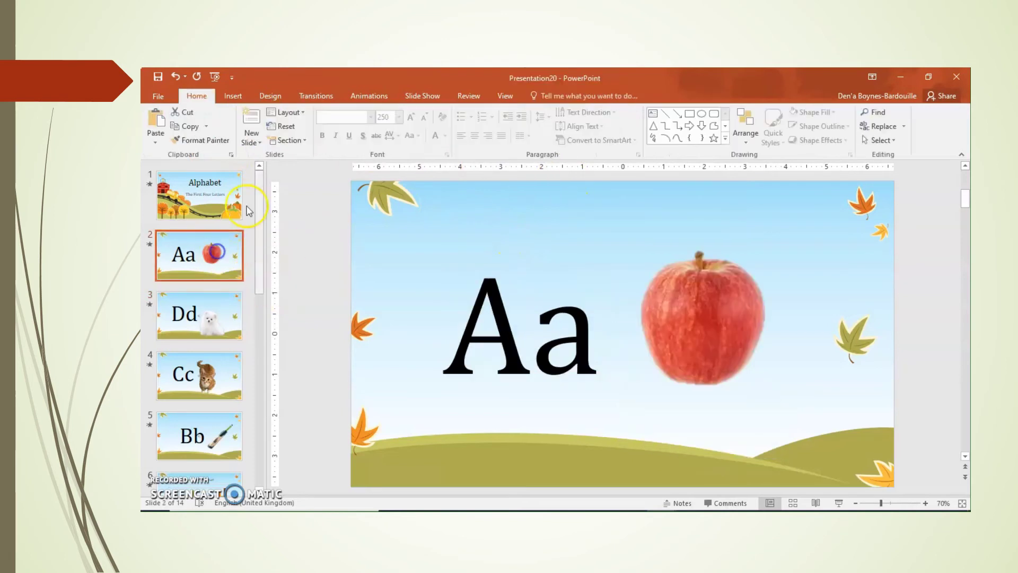
left_click(234, 96)
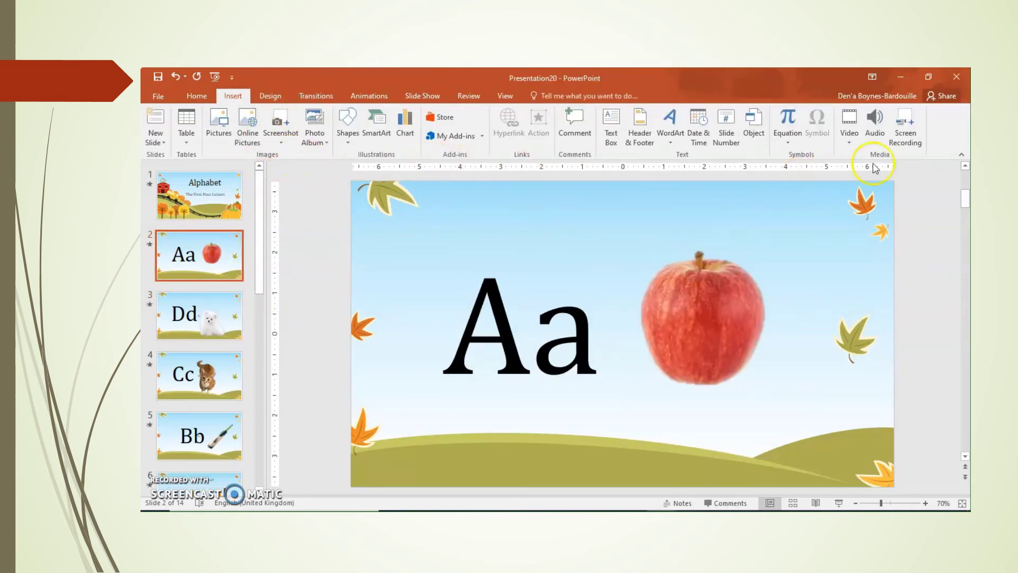
left_click(875, 128)
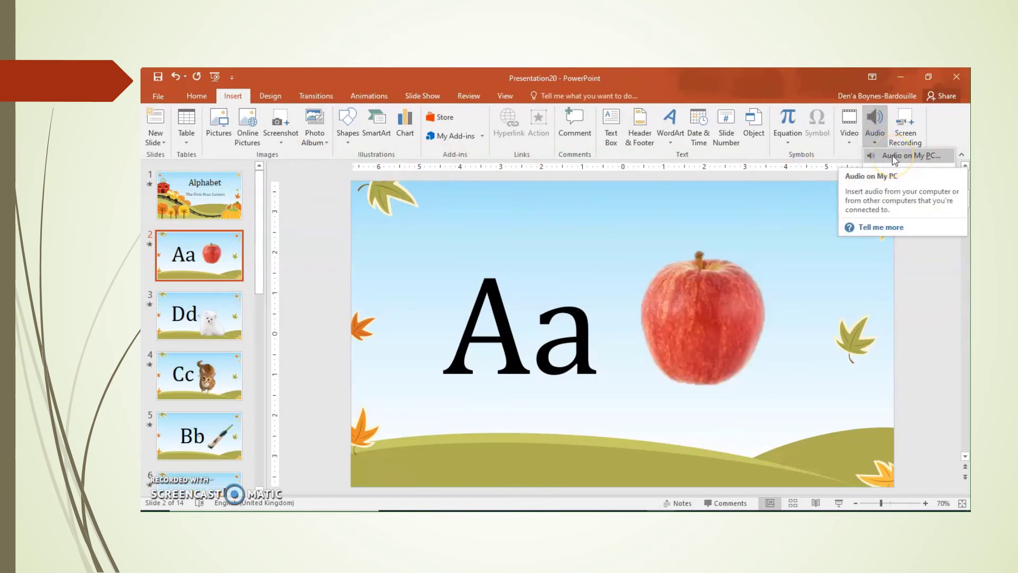
left_click(895, 158)
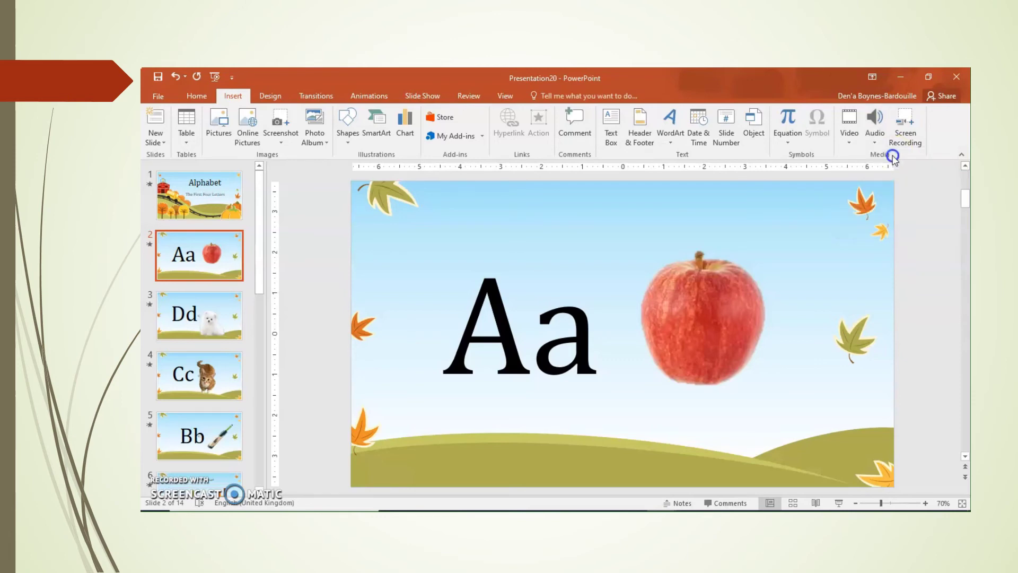
left_click(354, 153)
left_click(417, 423)
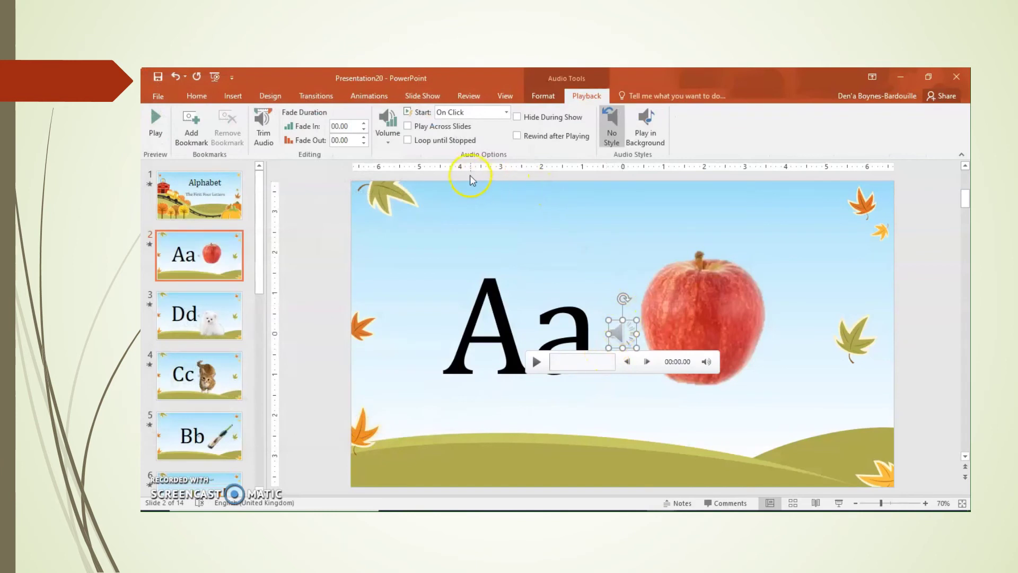
Step: Hide the Apple-bite sound icon during the show and set it to start Automatically
left_click(518, 118)
left_click(506, 113)
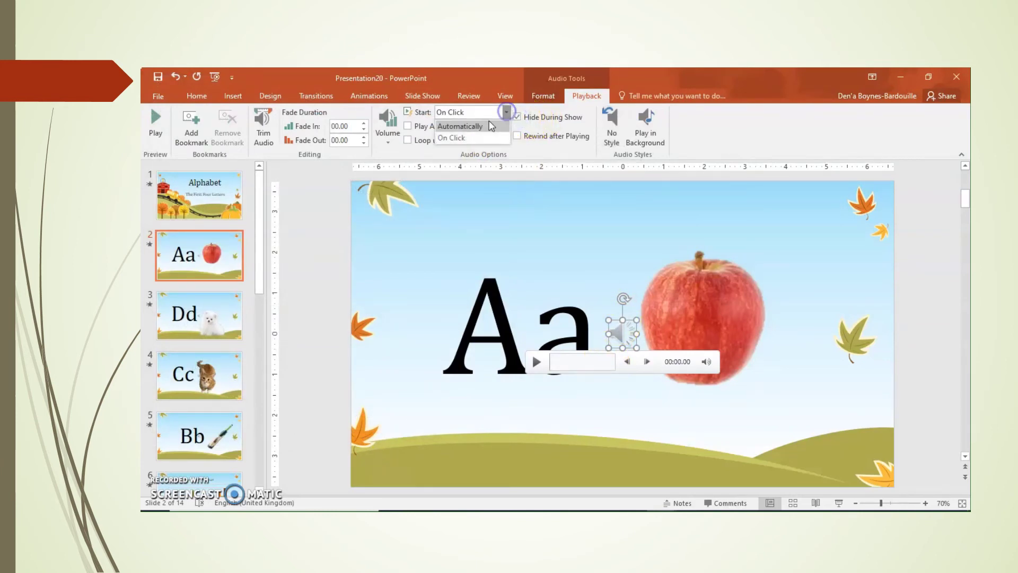
left_click(489, 126)
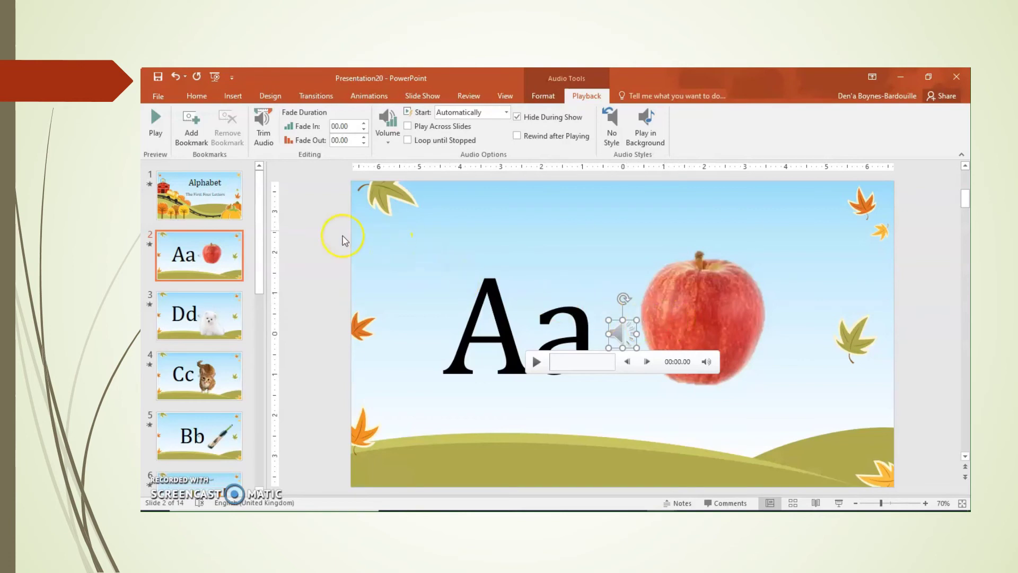
Step: Insert the bitten apple picture from the computer onto the Aa slide
left_click(232, 96)
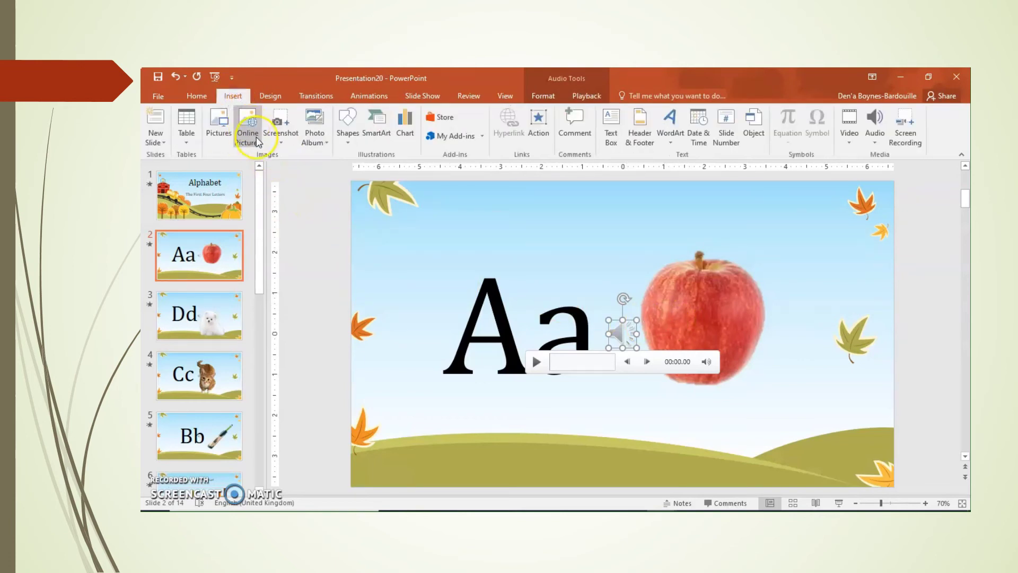
left_click(225, 123)
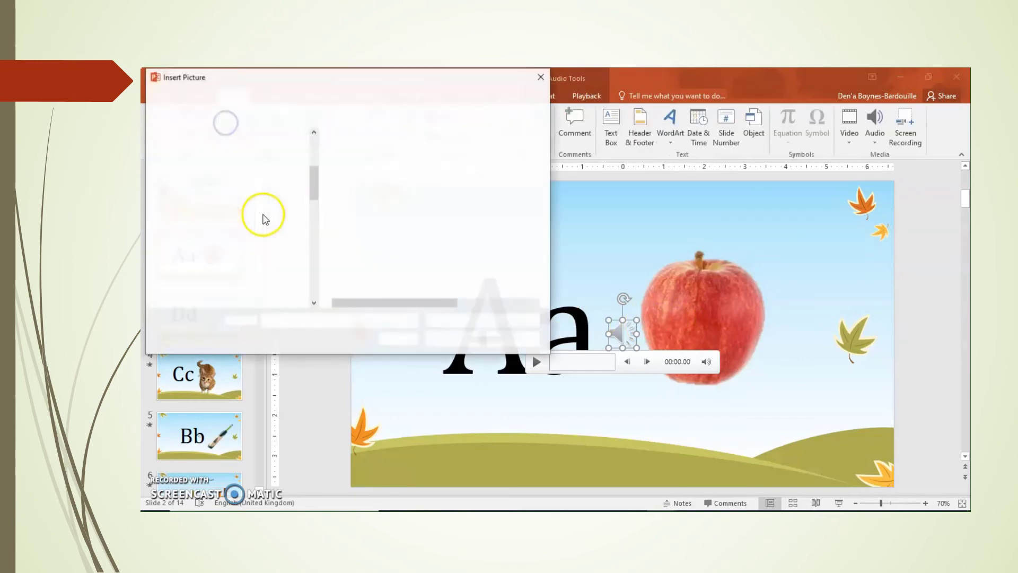
left_click(363, 249)
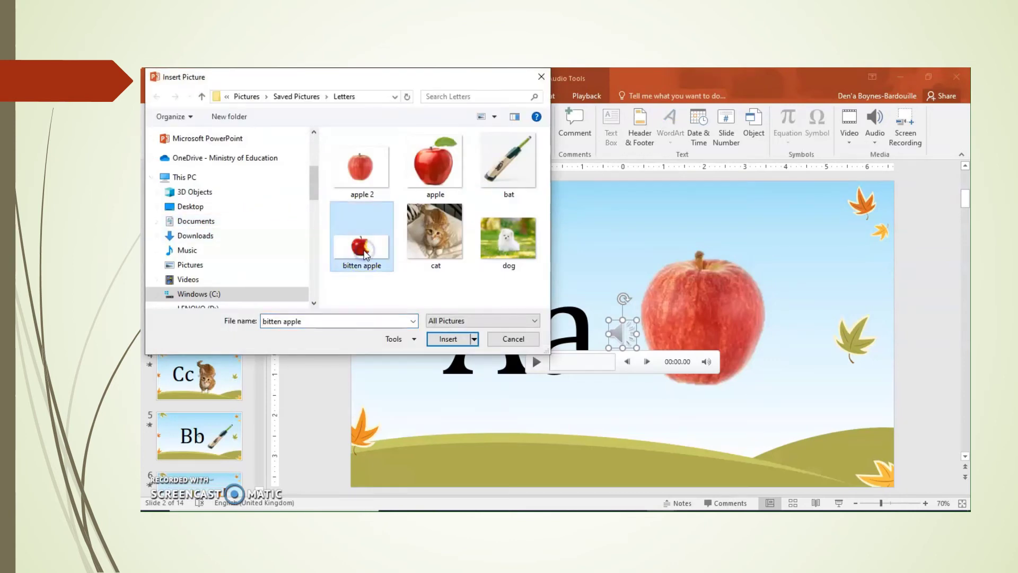
left_click(448, 338)
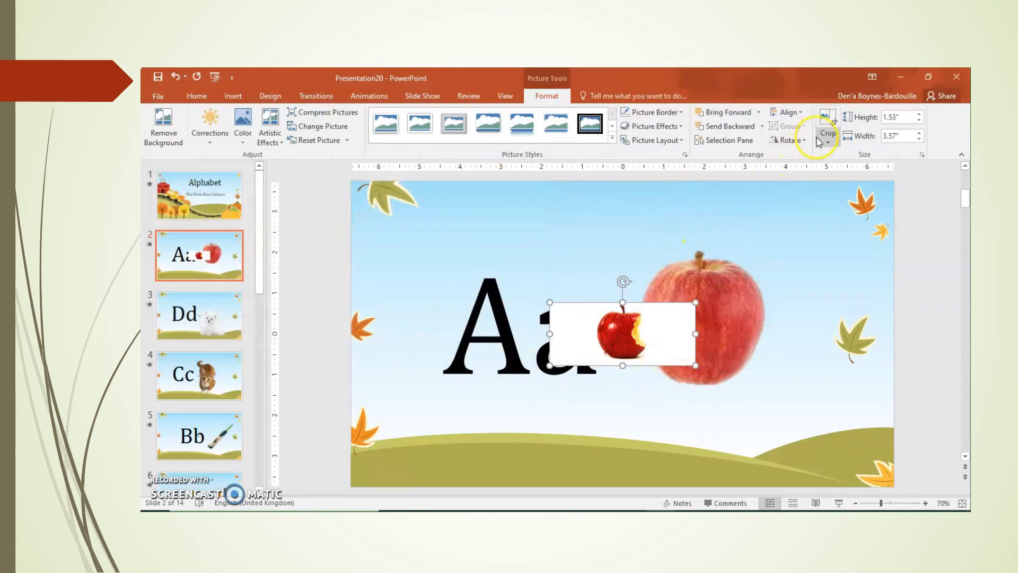
Step: Crop the empty sides off the bitten apple and enlarge it to about 4.02" by 3.64"
left_click(831, 126)
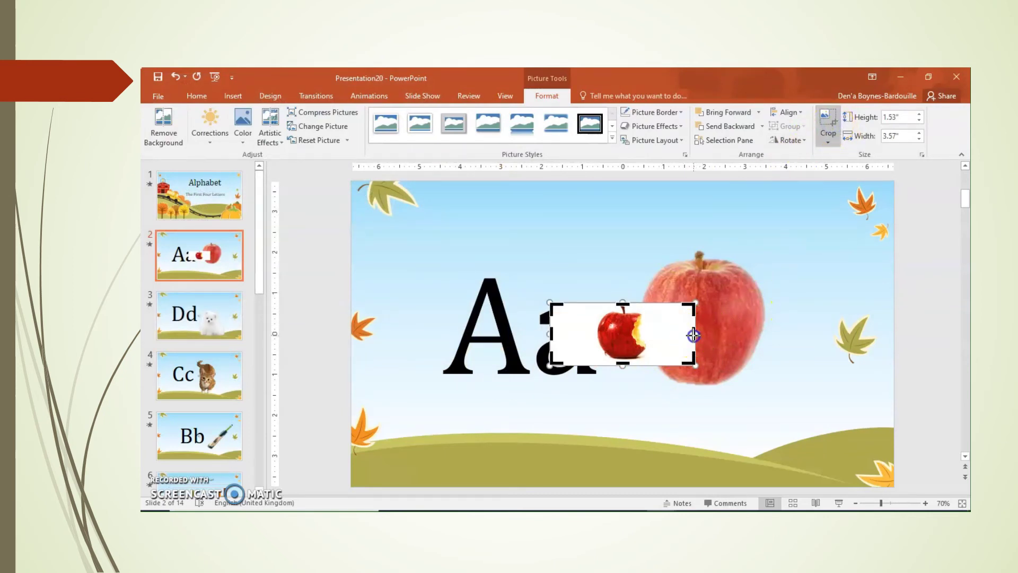
left_click_drag(695, 333, 647, 338)
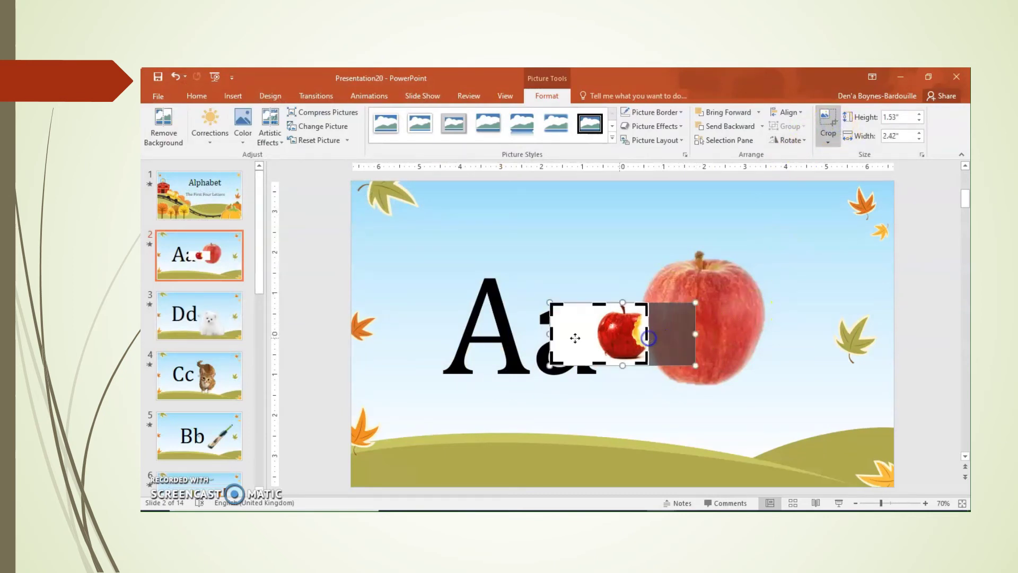
left_click_drag(552, 335, 592, 338)
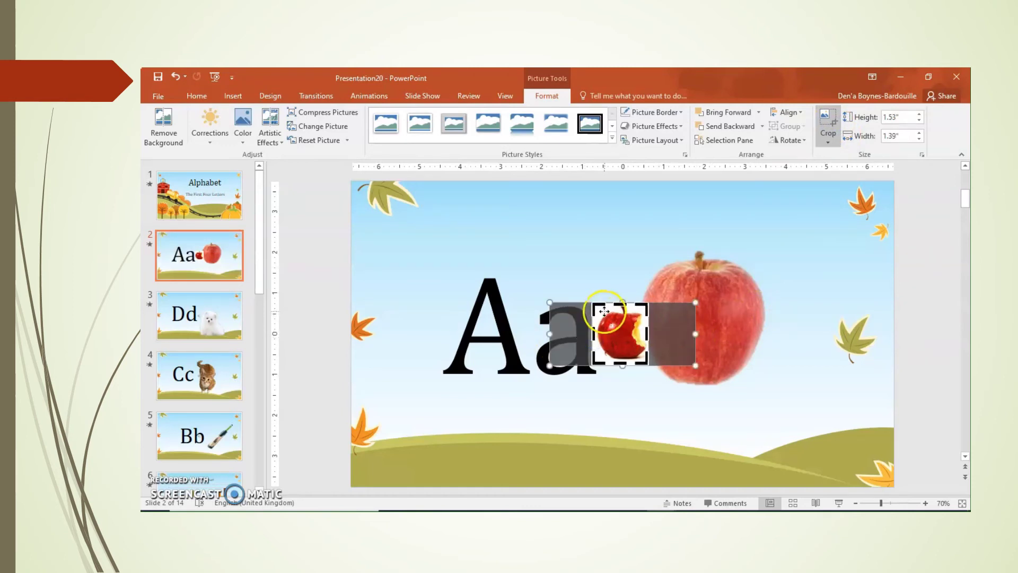
left_click(642, 292)
left_click(631, 318)
left_click_drag(648, 302, 705, 250)
left_click_drag(591, 366, 551, 409)
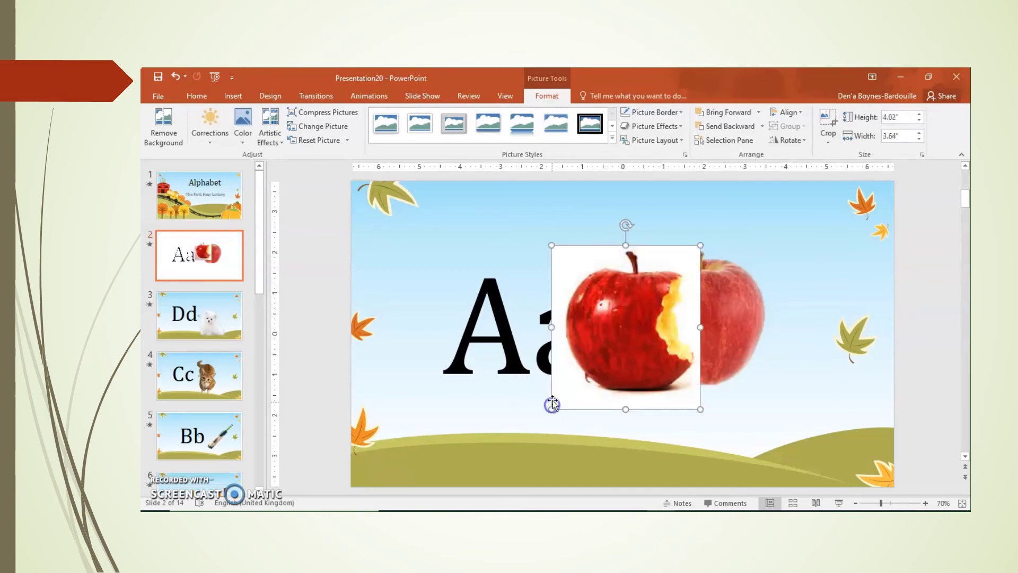
Step: Abandon a first Remove Background attempt and move the bitten apple to the slide's lower right
left_click(163, 125)
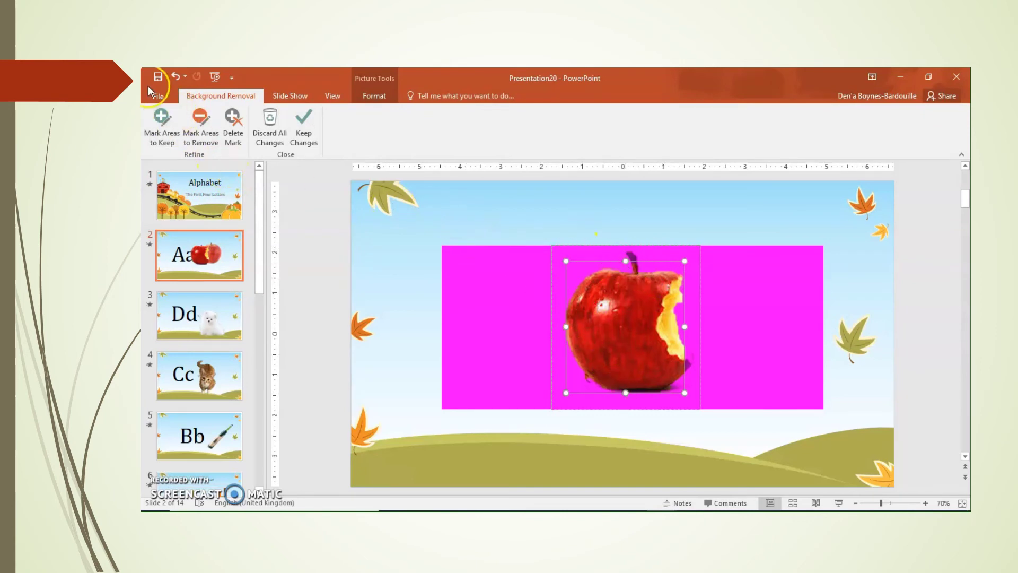
left_click(171, 77)
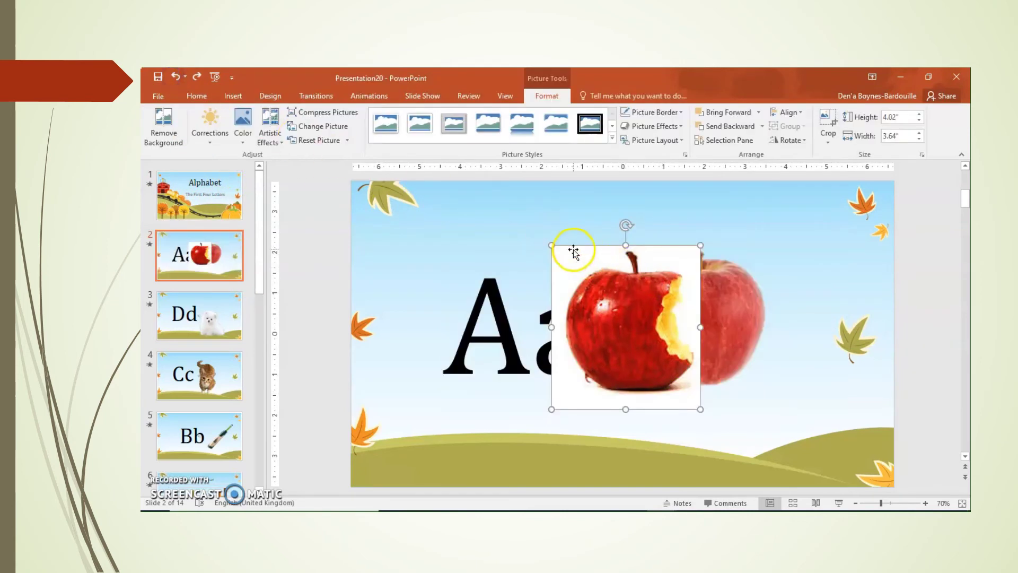
left_click_drag(577, 242, 705, 320)
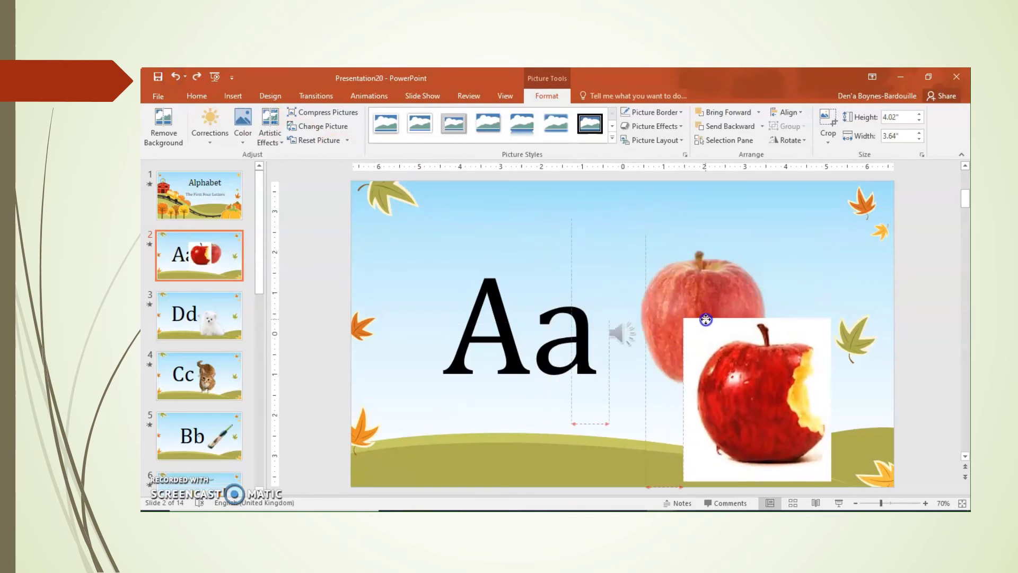
Step: Remove the bitten apple's white background, widening the kept area, and place it over the original apple
left_click(163, 123)
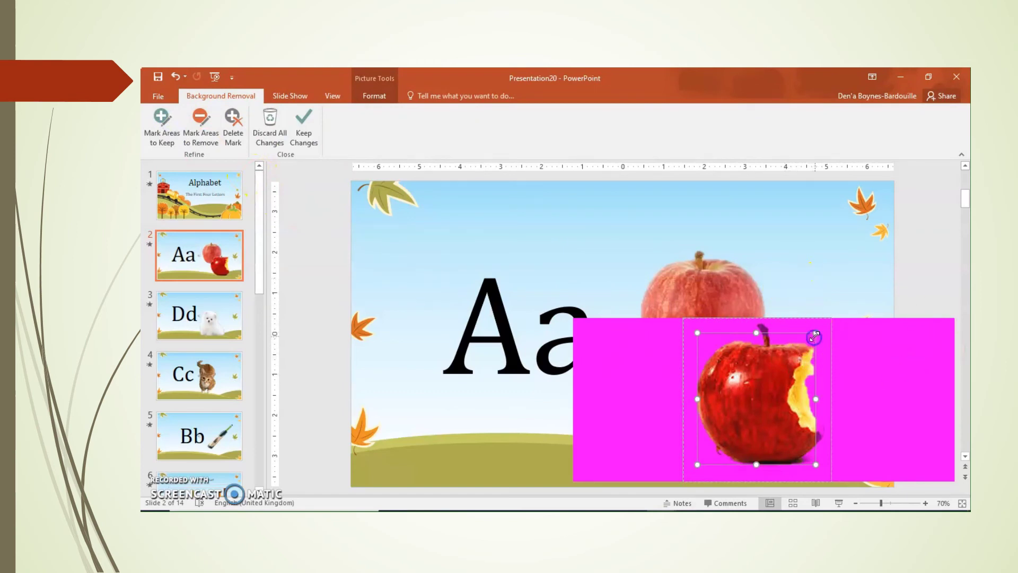
left_click_drag(817, 327, 825, 317)
left_click_drag(697, 464, 686, 472)
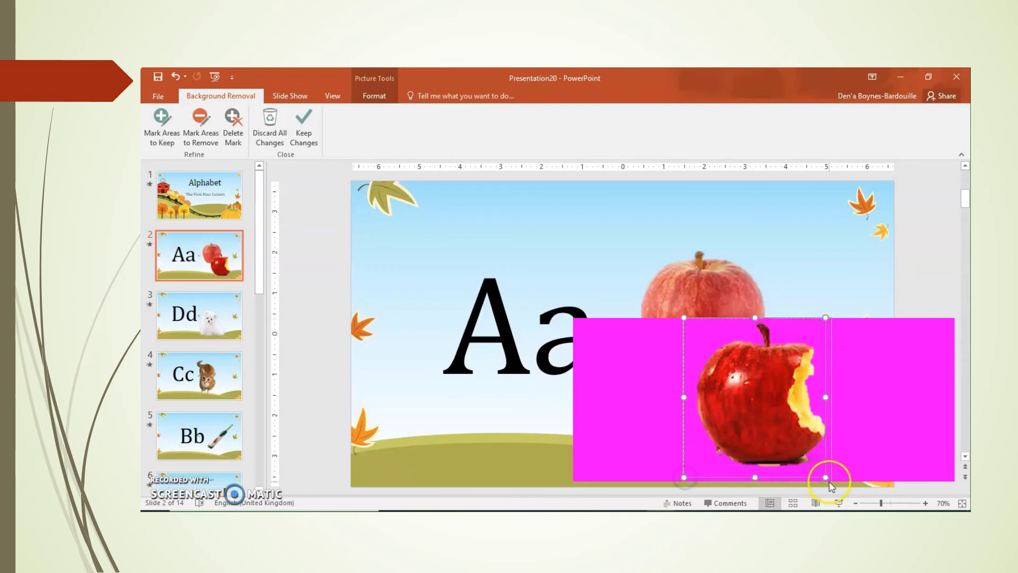
left_click_drag(825, 475, 845, 477)
left_click(776, 227)
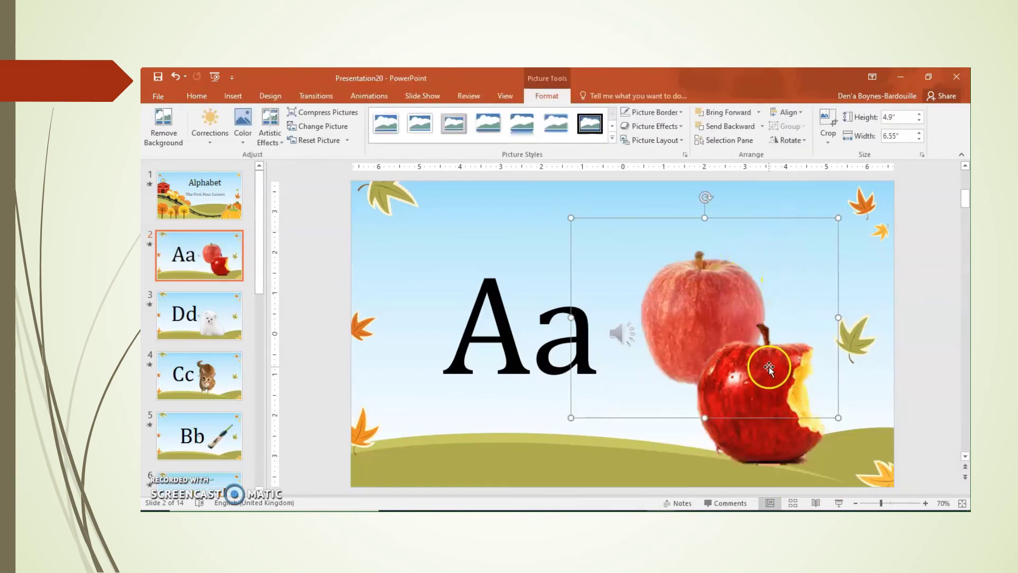
left_click_drag(769, 365, 715, 289)
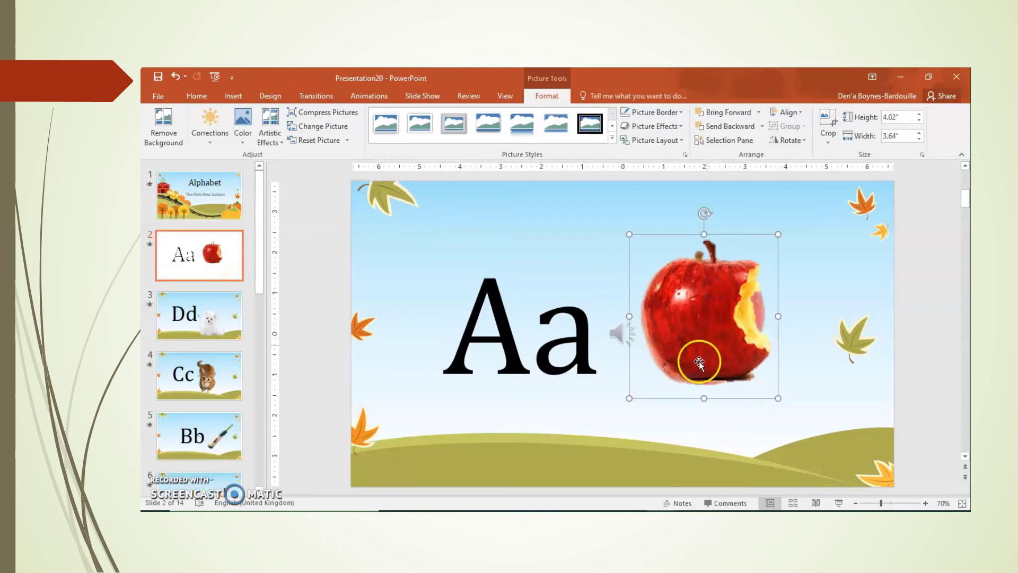
Step: Move the bitten apple left to overlap 'Aa', then select the whole apple behind it
left_click(629, 402)
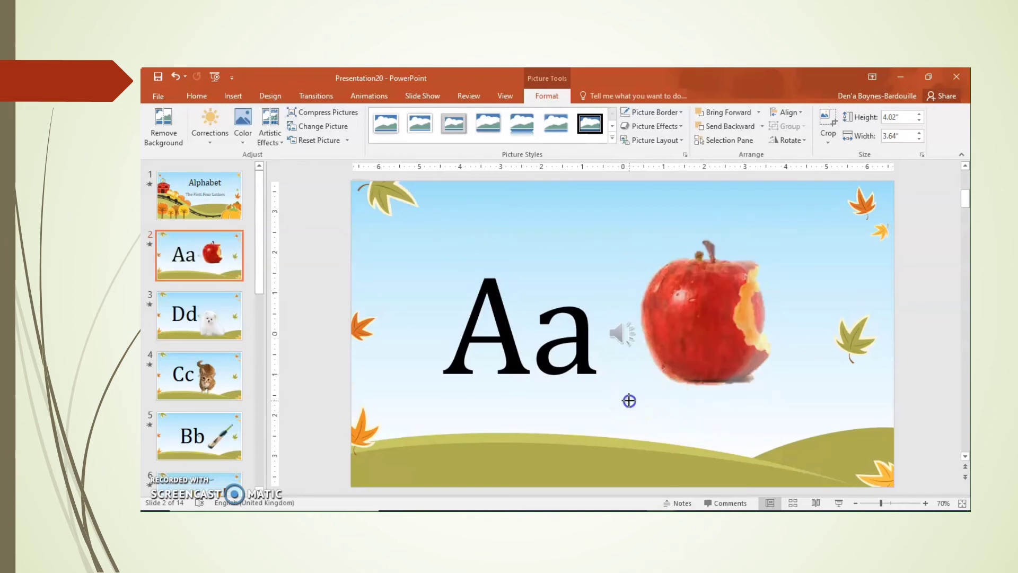
left_click(629, 403)
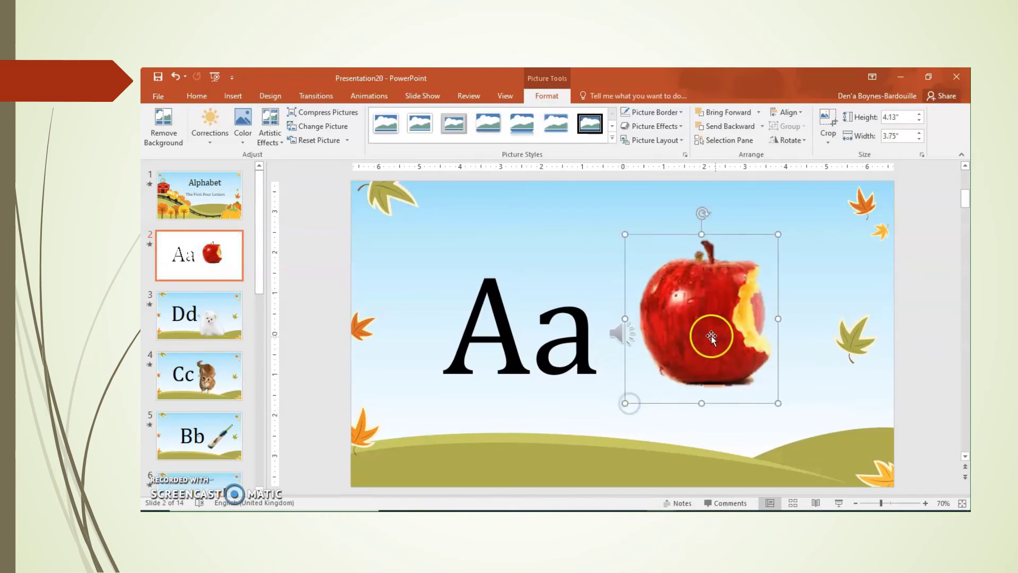
mouse_move(710, 334)
left_mouse_down()
mouse_move(726, 337)
mouse_move(713, 337)
left_mouse_up()
left_click(782, 321)
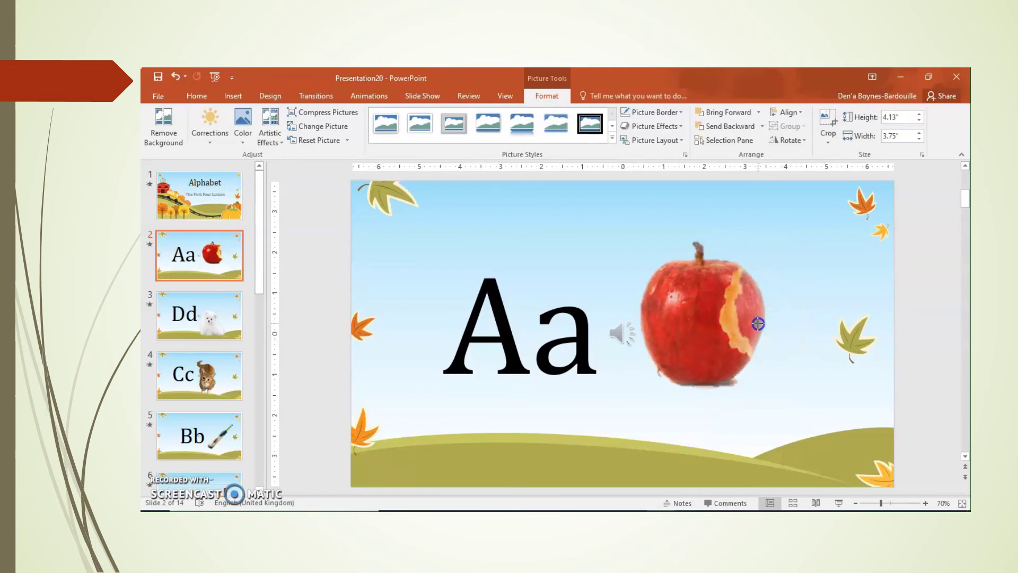
left_click(759, 322)
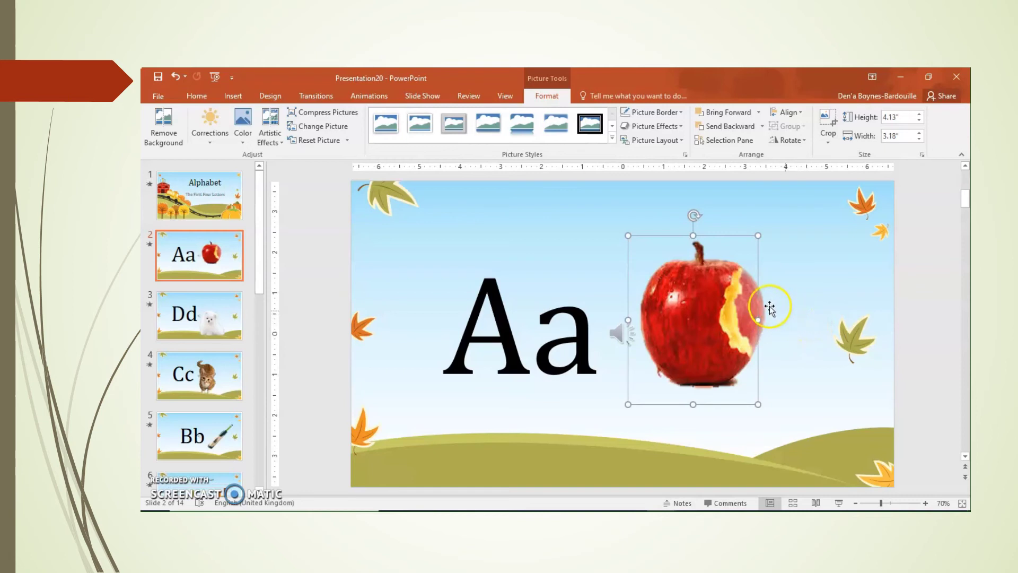
left_click_drag(674, 239, 603, 239)
left_click(741, 313)
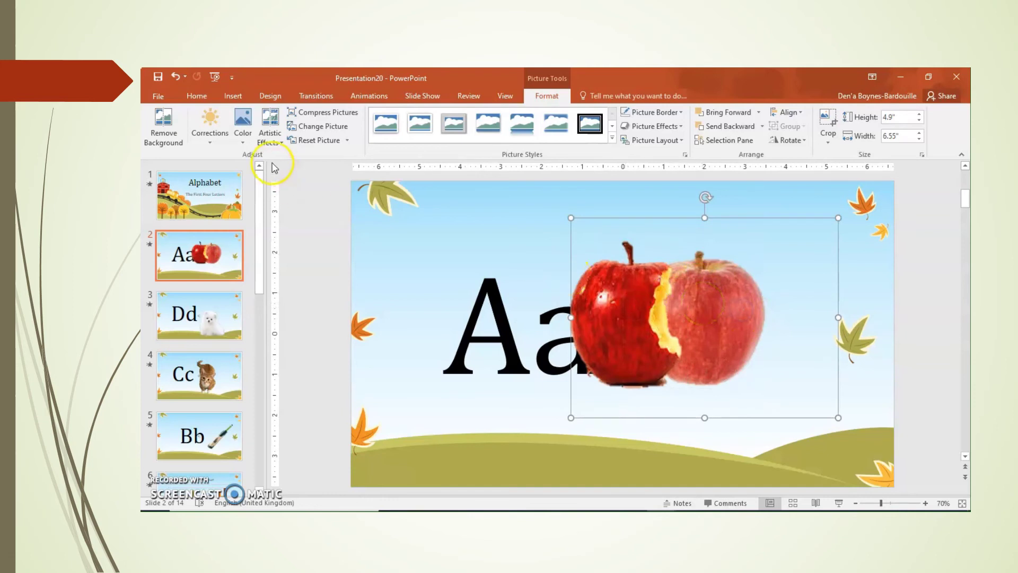
Step: Open the Animation Pane and give the whole apple a Disappear exit effect
left_click(365, 99)
left_click(373, 110)
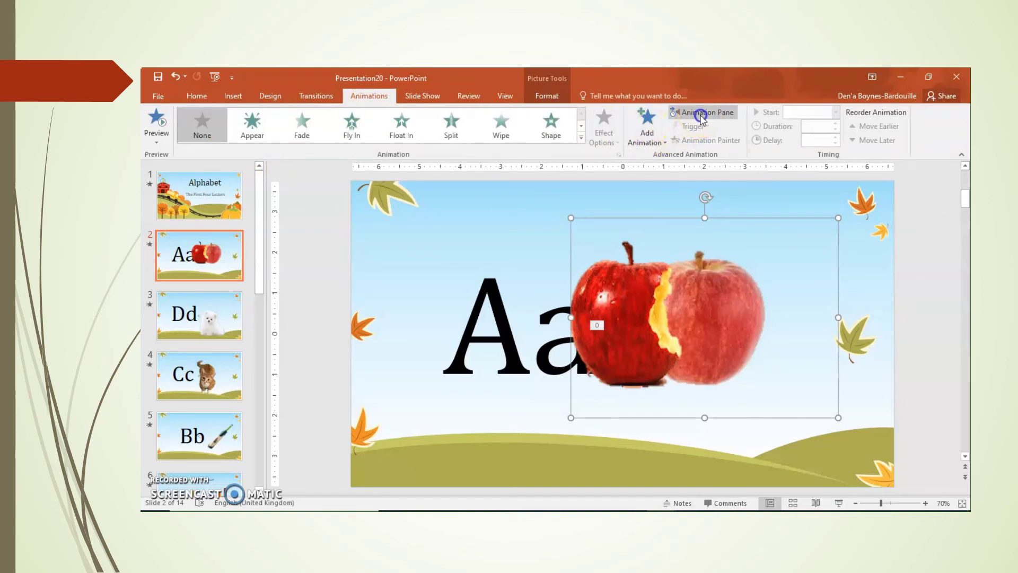
left_click(700, 113)
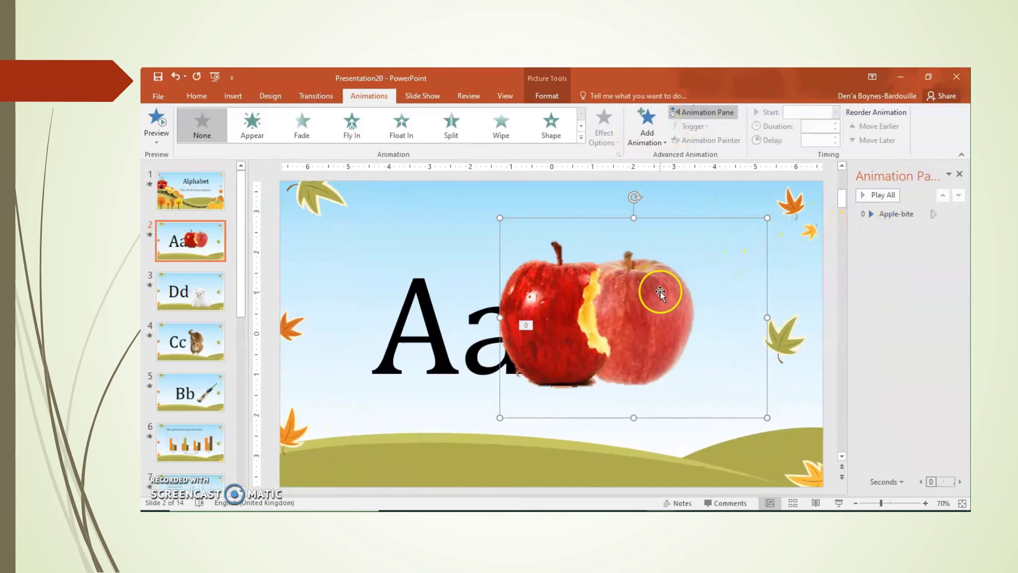
left_click(581, 137)
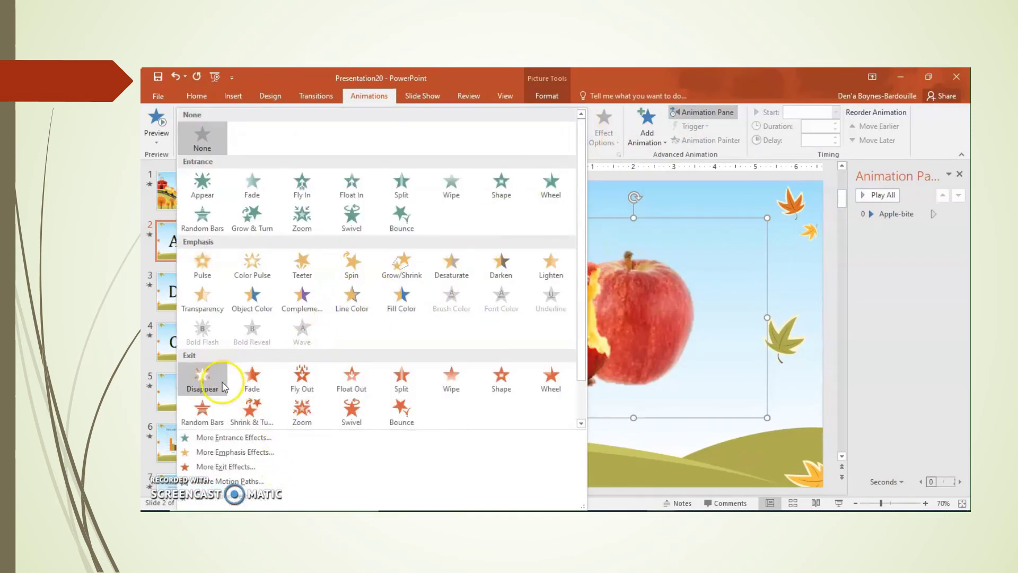
left_click(201, 382)
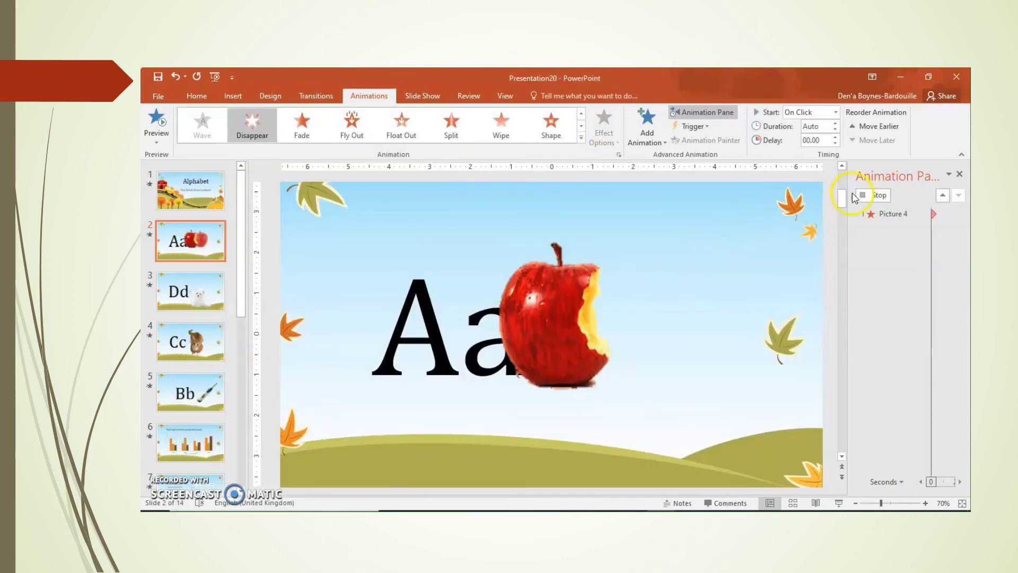
Step: Set the exit to With Previous with a 01.50 delay; move the bitten apple back right of Aa
left_click(810, 140)
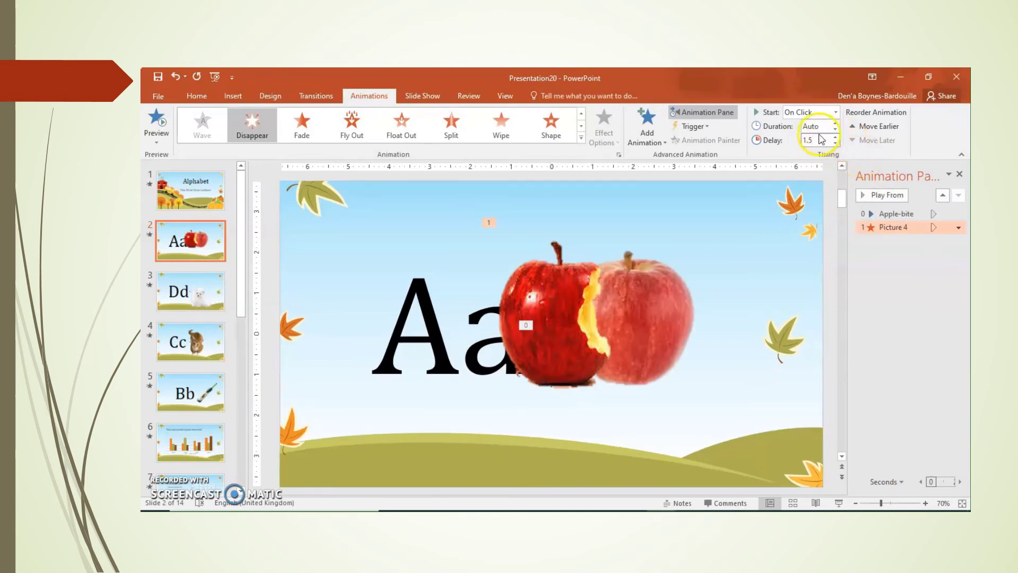
left_click(831, 111)
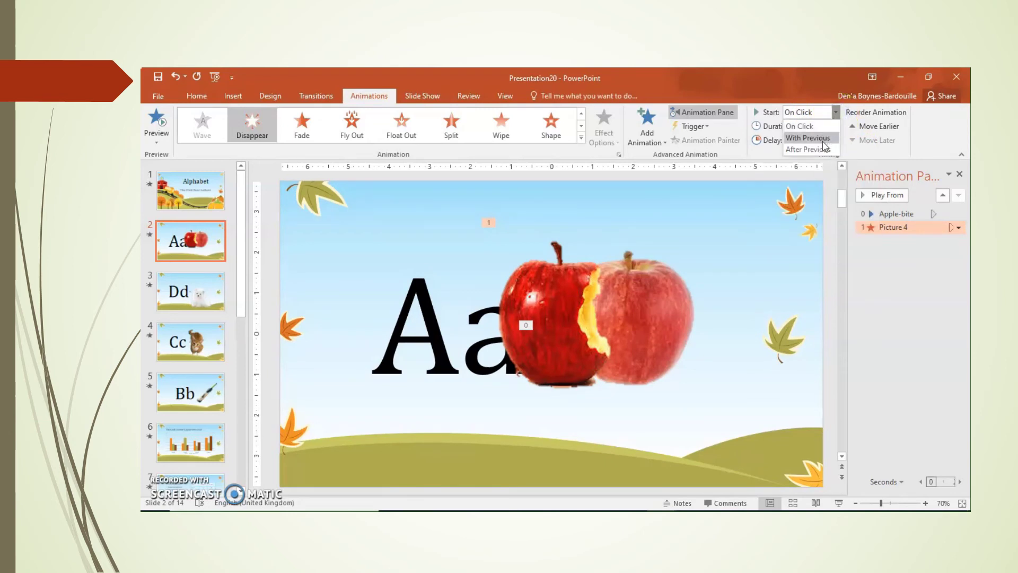
left_click(807, 138)
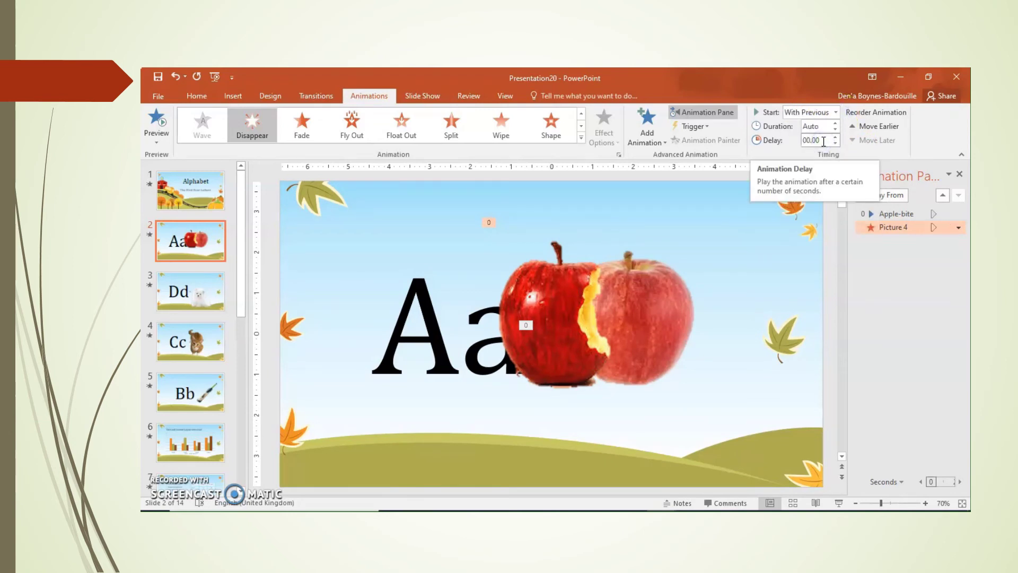
left_click(824, 142)
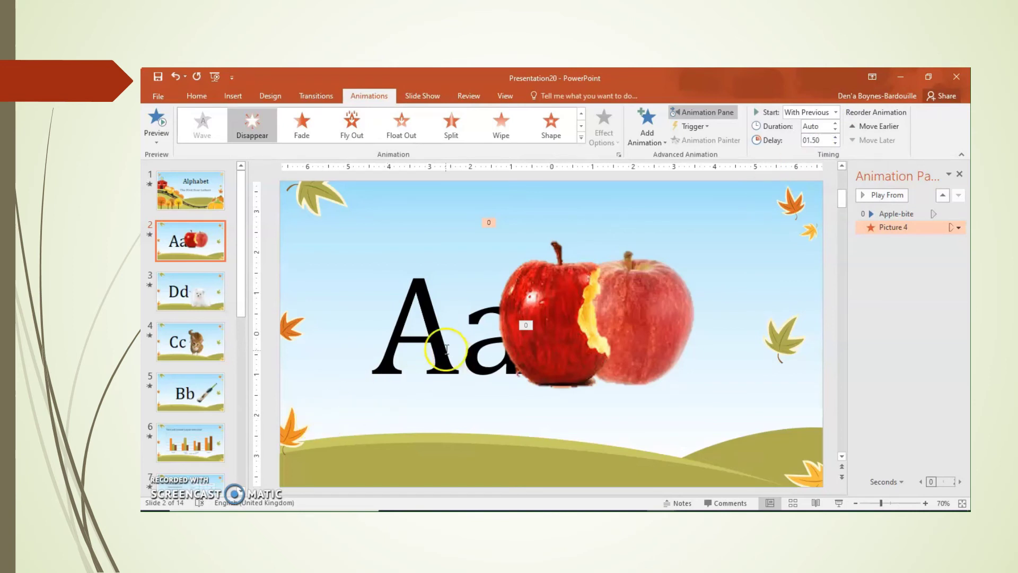
left_click(527, 294)
left_click_drag(535, 286, 606, 288)
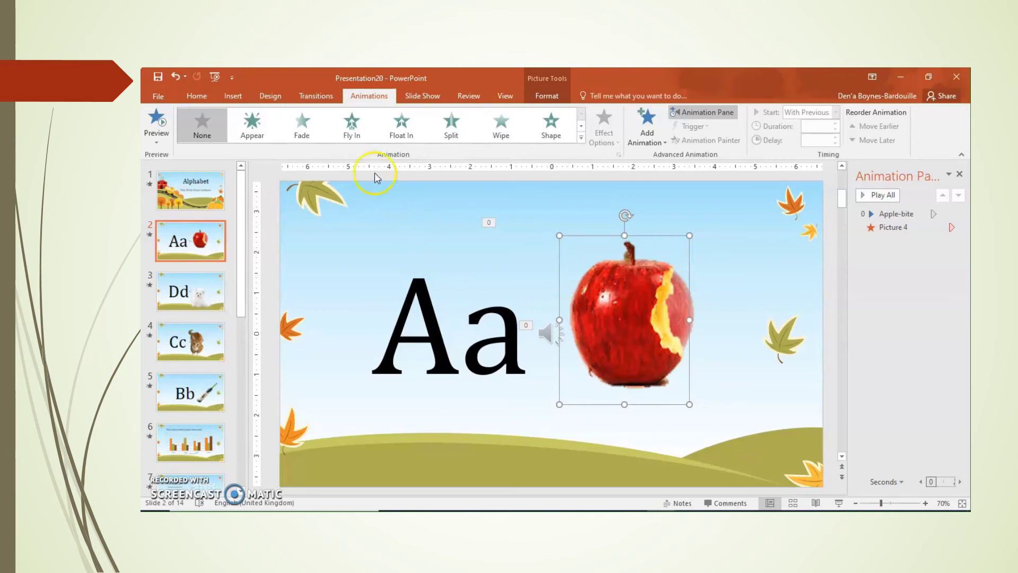
Step: Give the bitten apple an Appear entrance starting With Previous after a 1.50 s delay
left_click(251, 125)
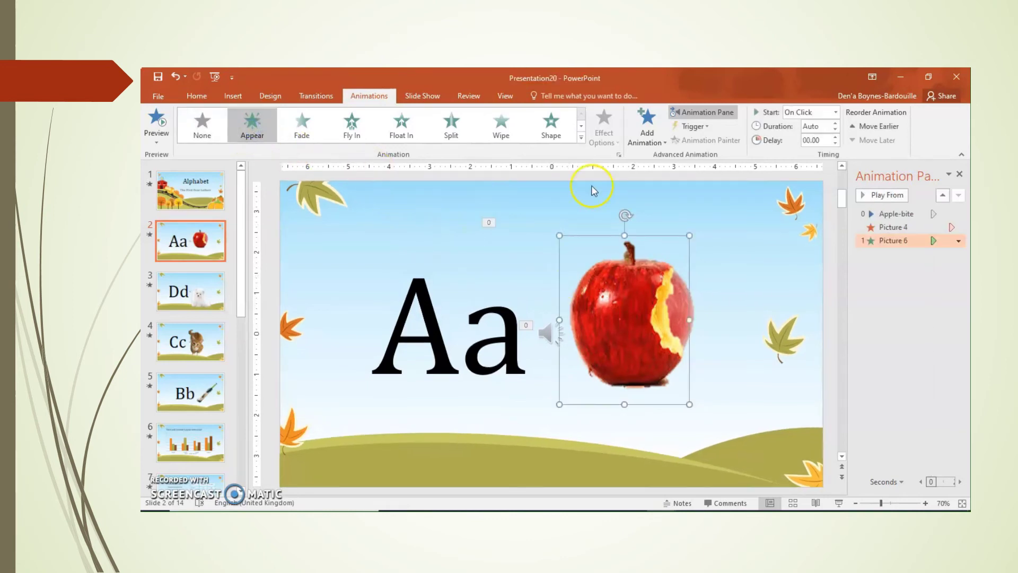
left_click(835, 111)
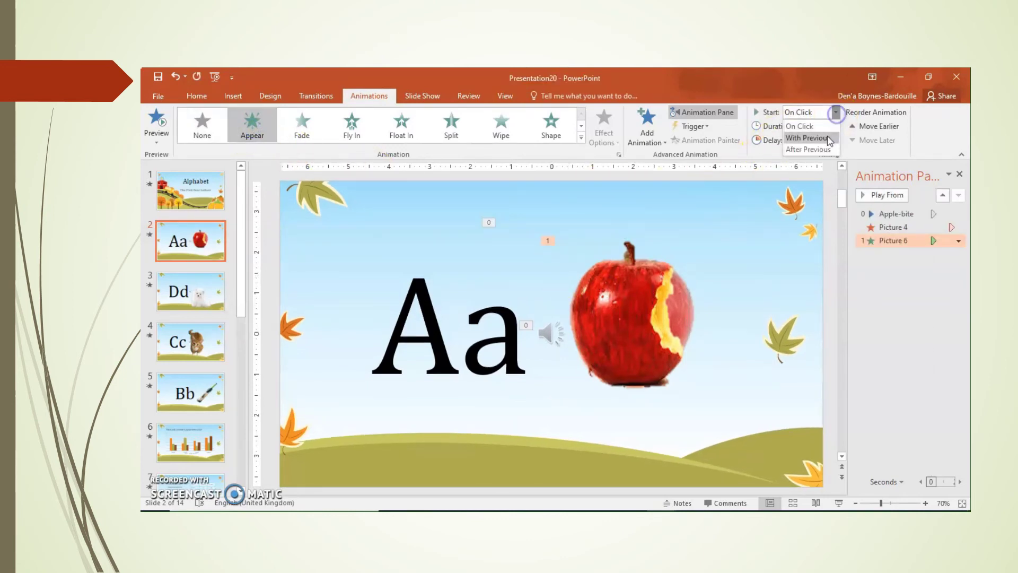
left_click(827, 137)
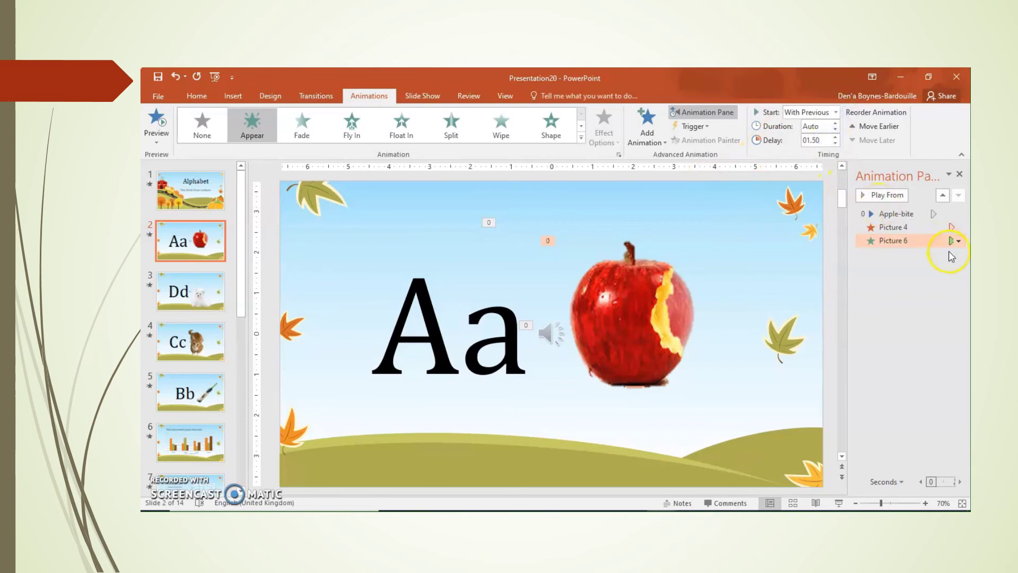
left_click(897, 247)
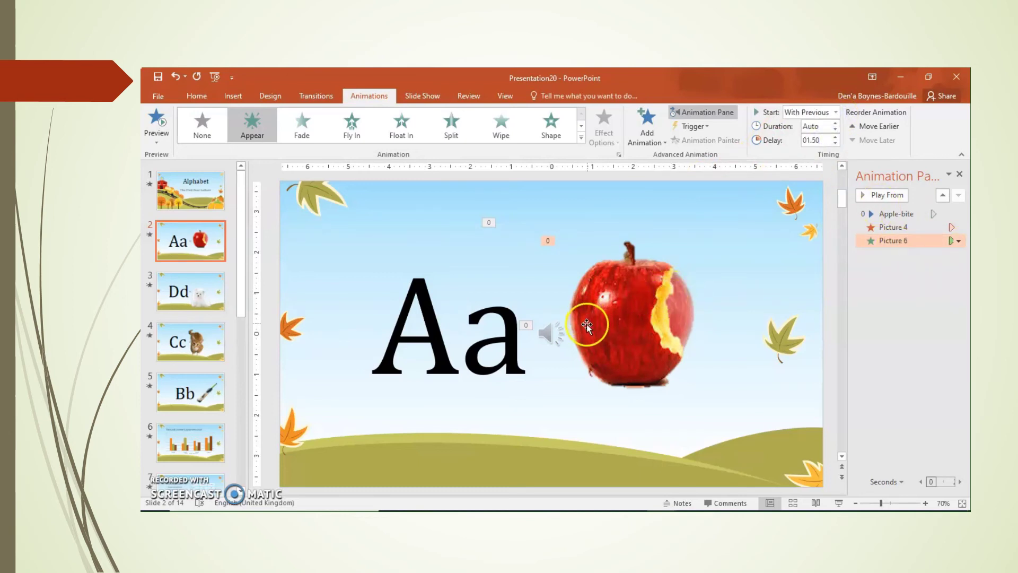
left_click(505, 95)
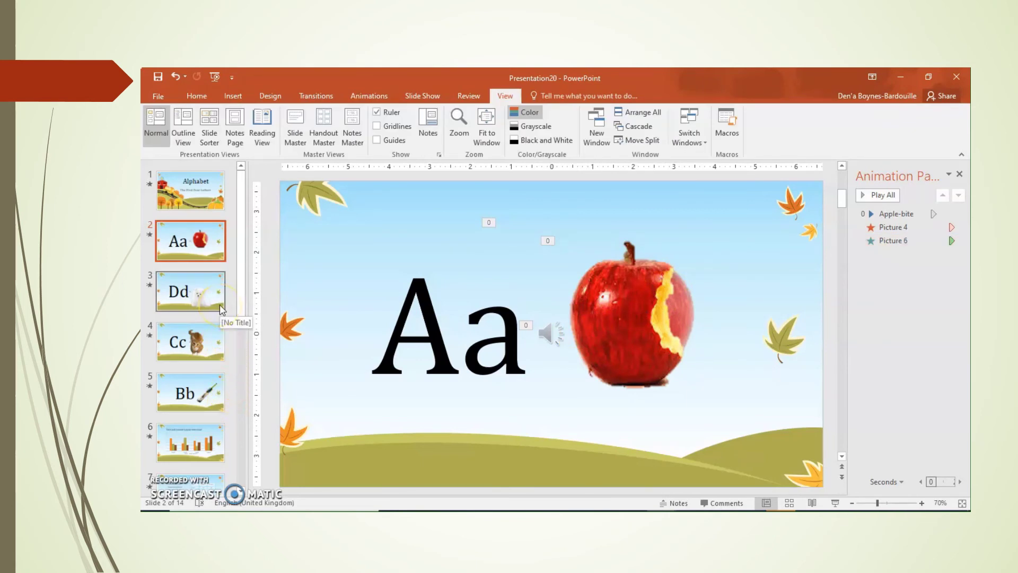
Step: Delete the leftover chart slide at position 6
left_click_drag(243, 276, 243, 334)
left_click(190, 317)
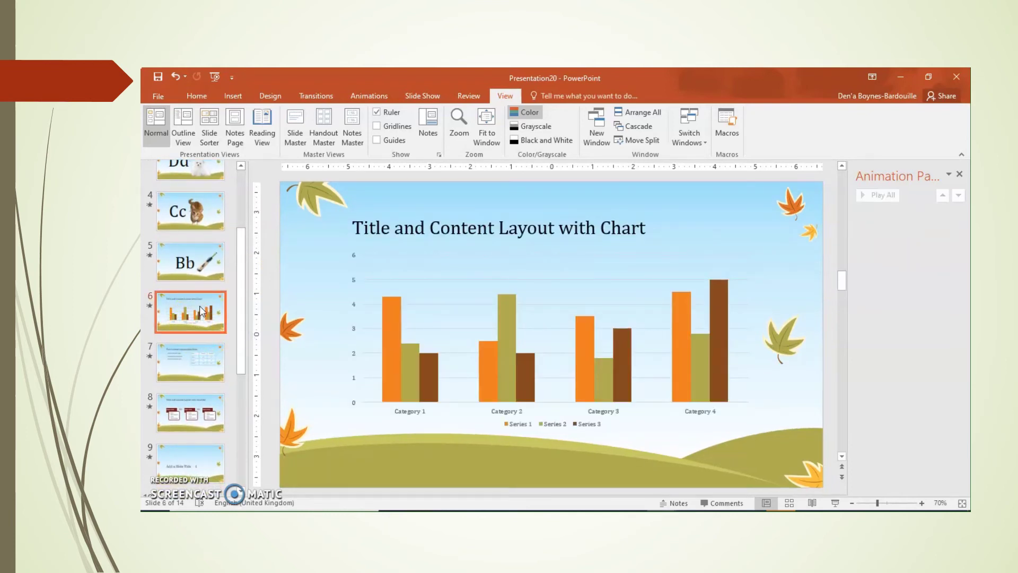
key("Delete")
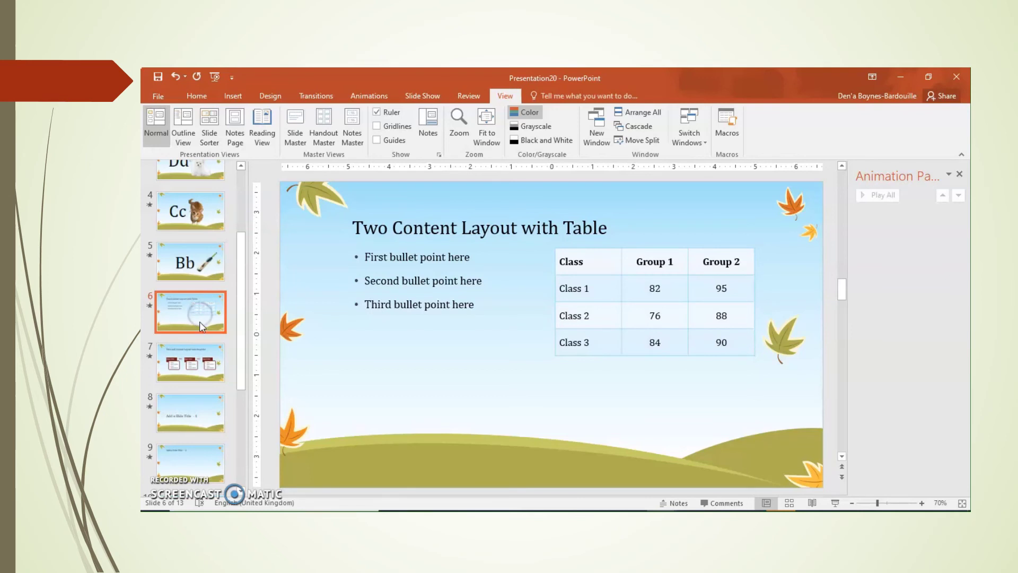
Step: Select the remaining template slides 6 through 13 together and delete them
left_click(199, 350, "ctrl")
left_click(194, 405, "ctrl")
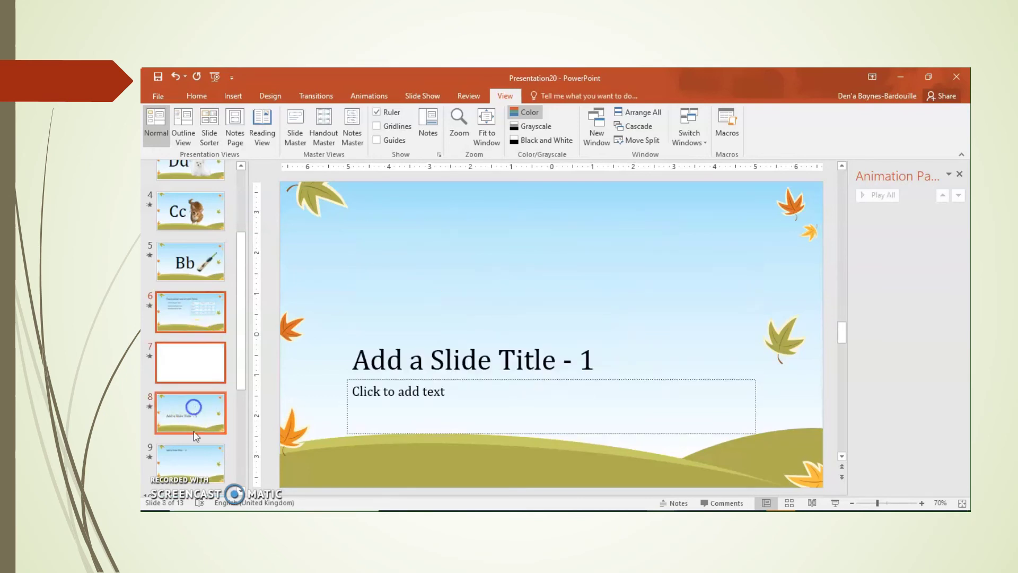
left_click(190, 451, "ctrl")
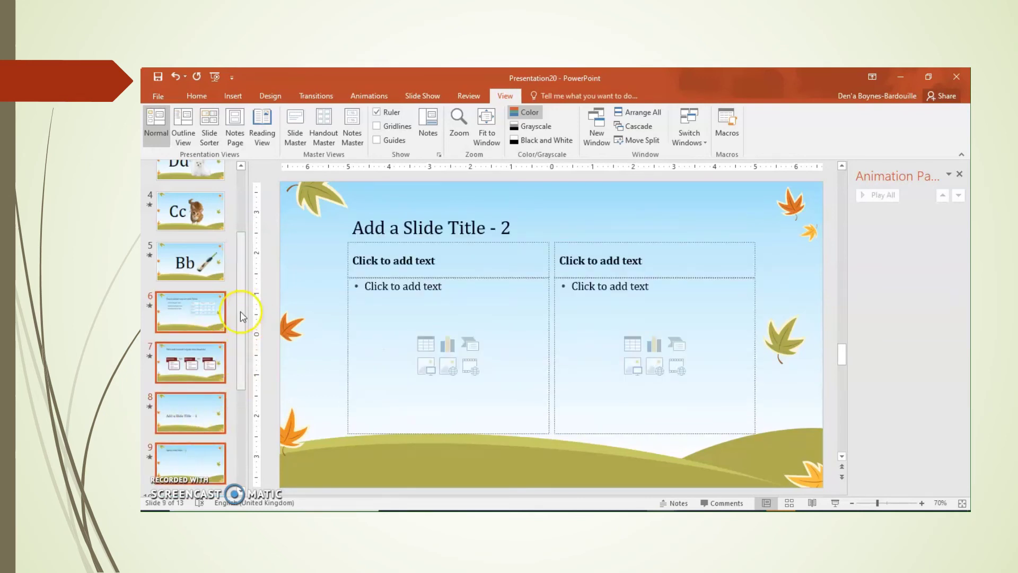
left_click_drag(241, 317, 240, 405)
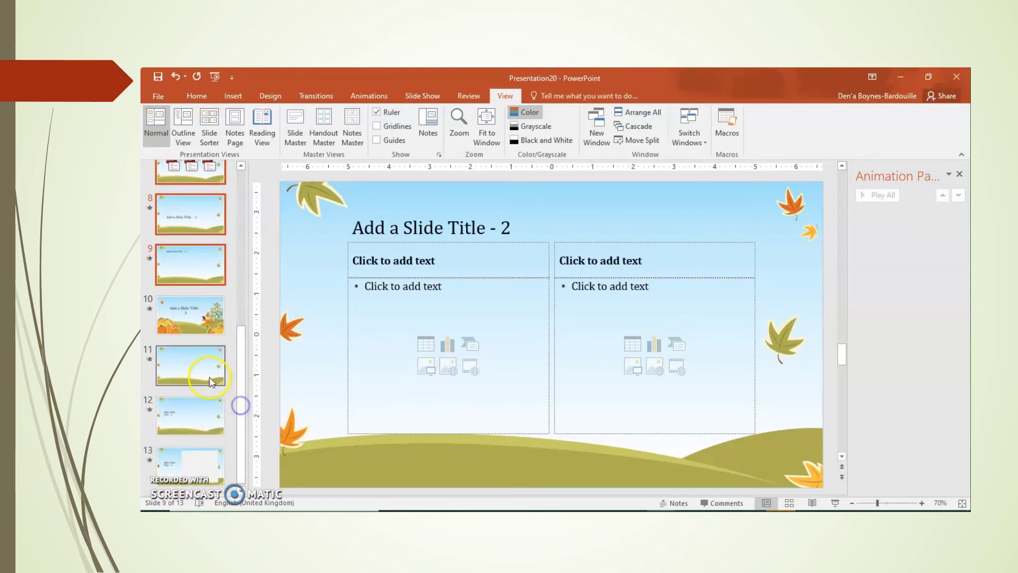
left_click(207, 326, "ctrl")
left_click(193, 358, "ctrl")
left_click(186, 419, "ctrl")
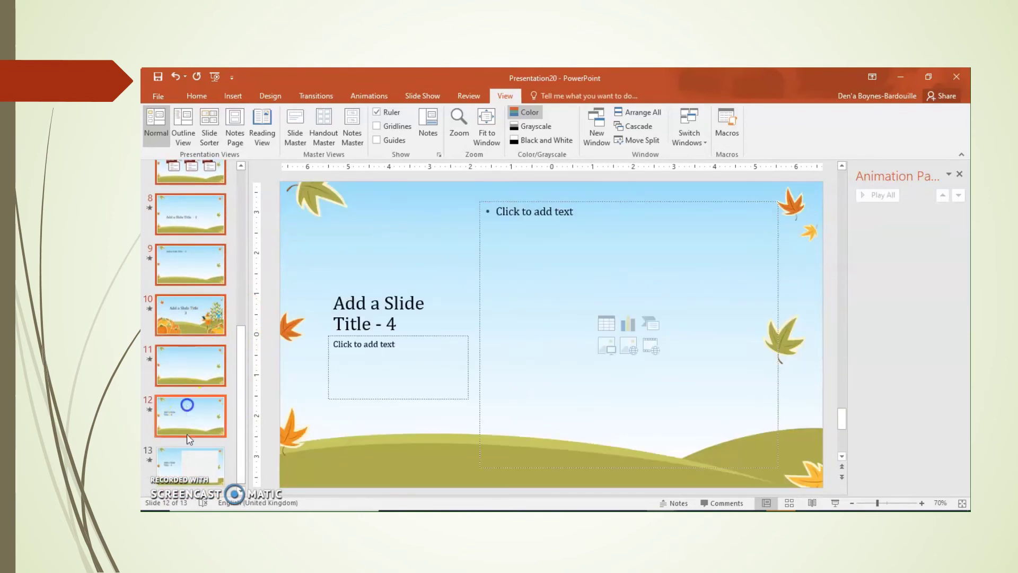
left_click(187, 456, "ctrl")
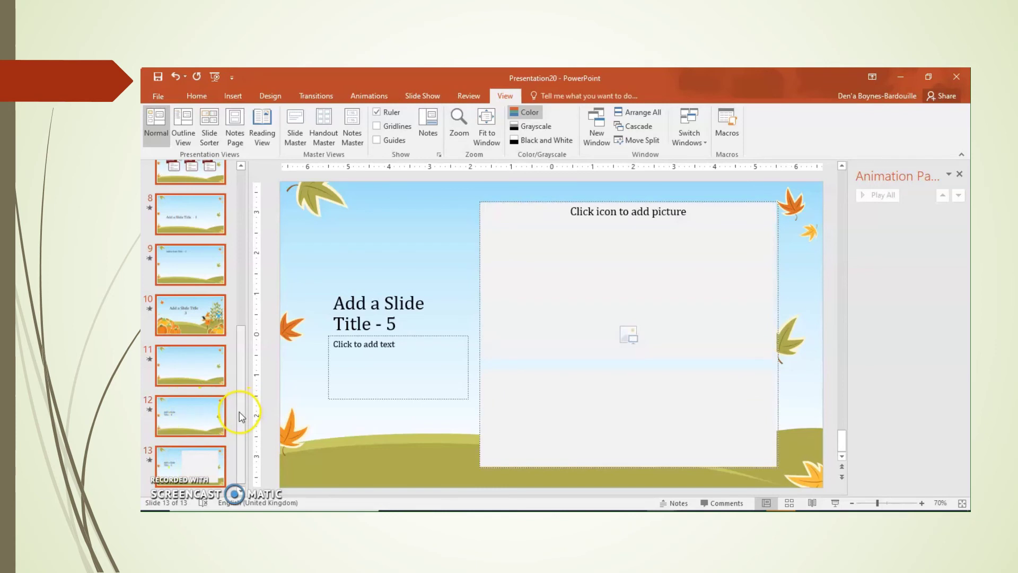
left_click_drag(242, 416, 242, 421)
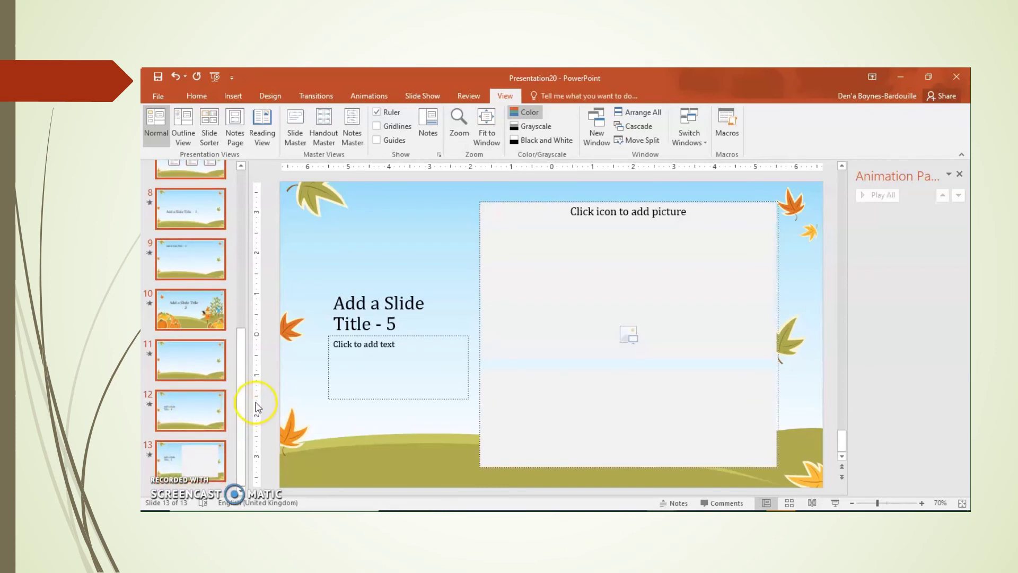
key("Delete")
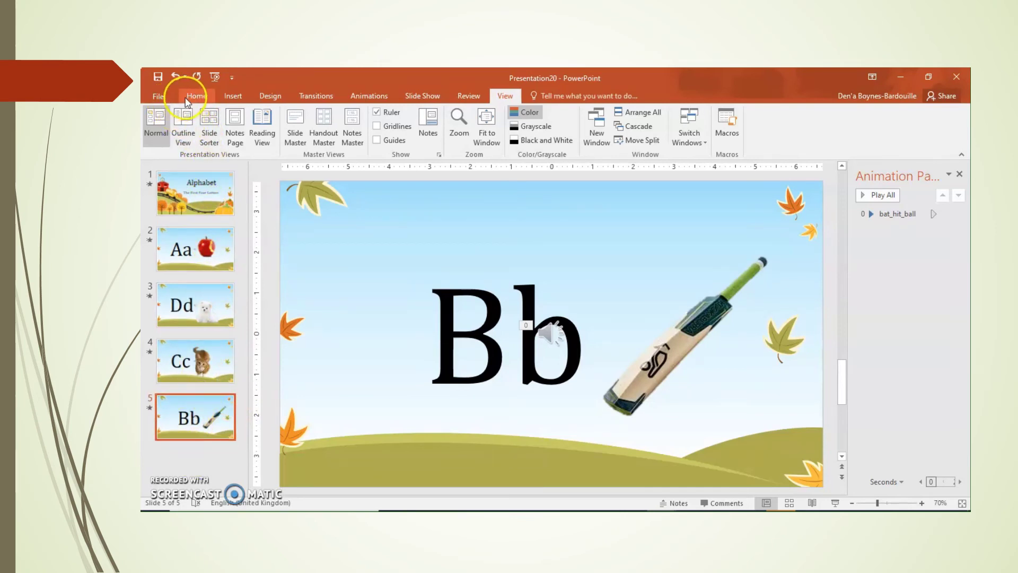
Step: Add a new Title Only slide at the end of the deck
left_click(228, 97)
left_click(207, 98)
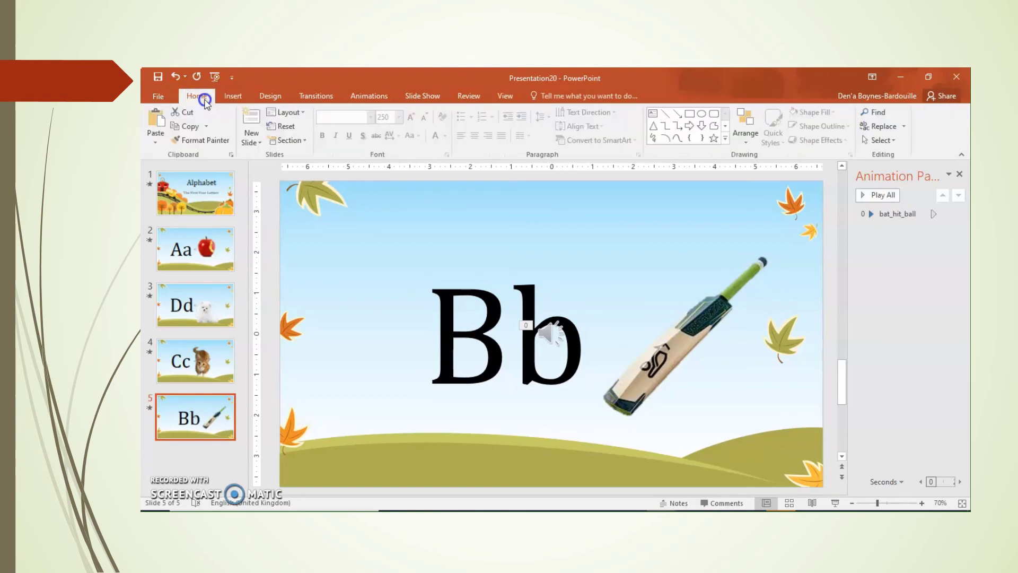
left_click(259, 143)
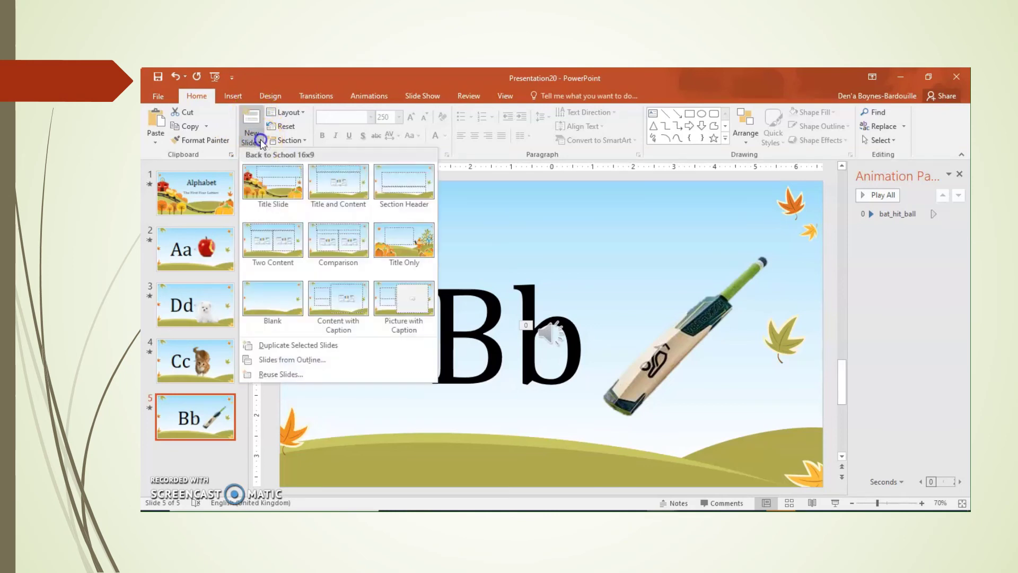
left_click(408, 247)
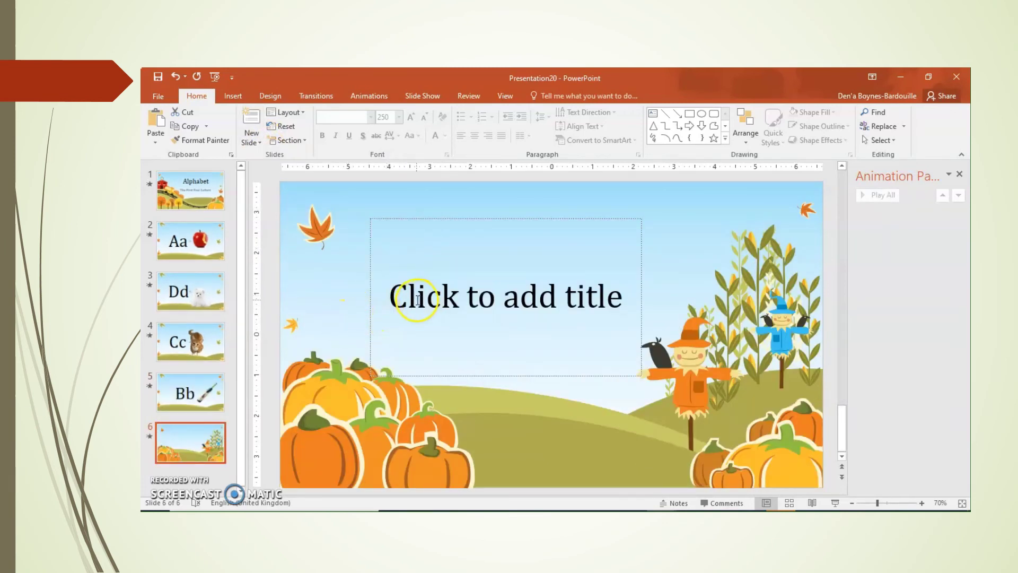
Step: Title it with a lowercase 'by' and the author's first name on a second line
left_click(398, 296)
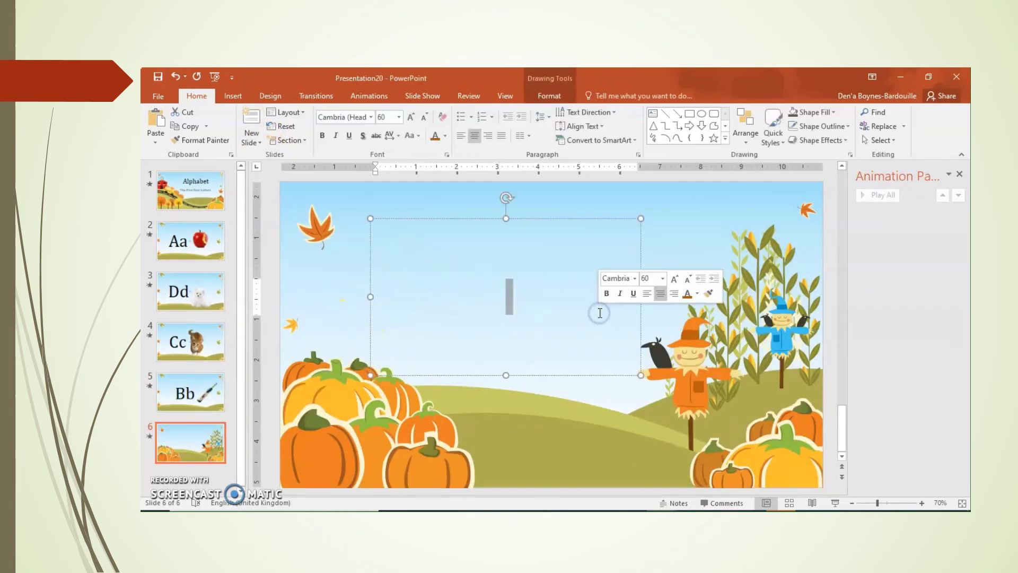
type("by De")
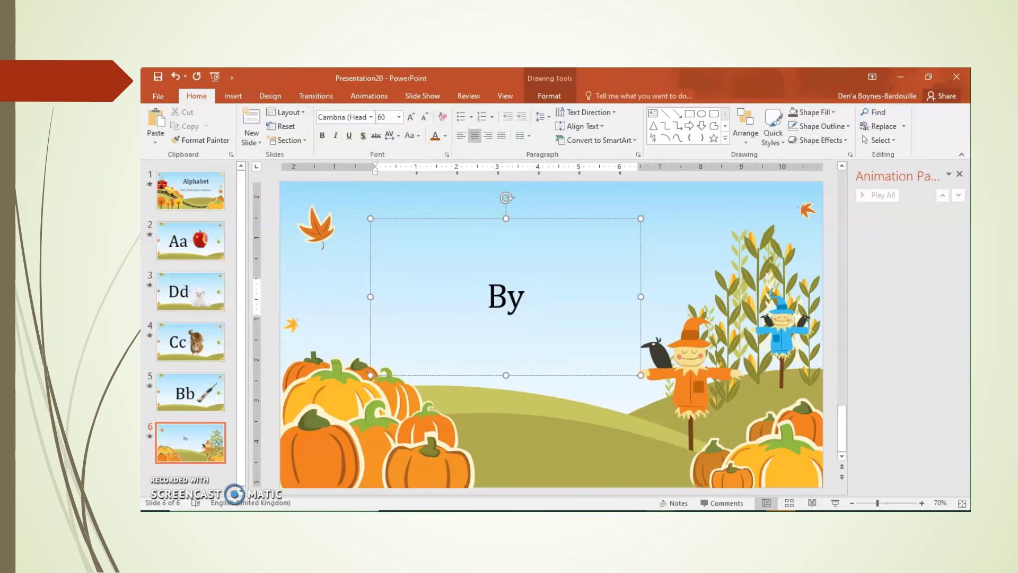
type("n")
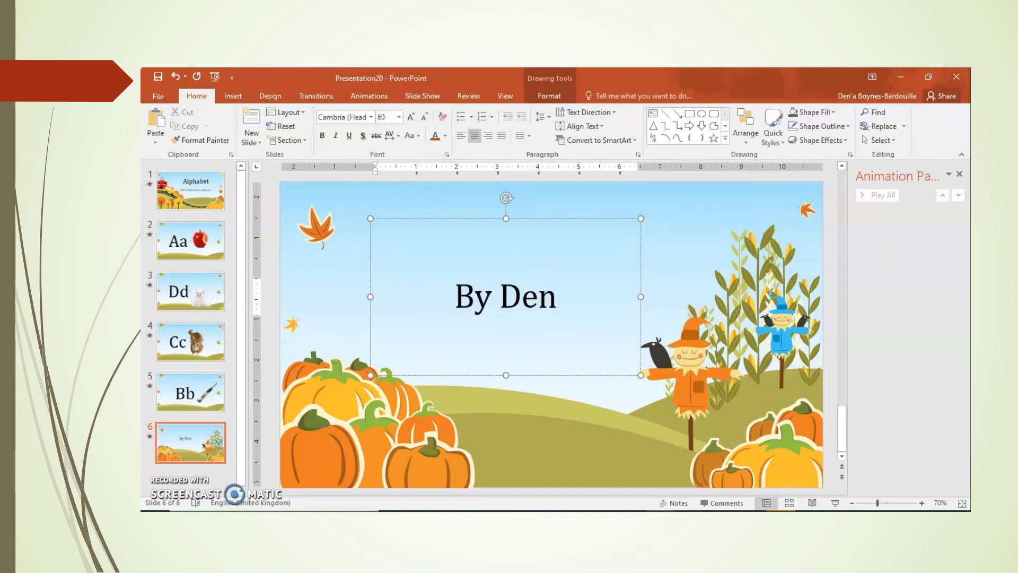
type("'a")
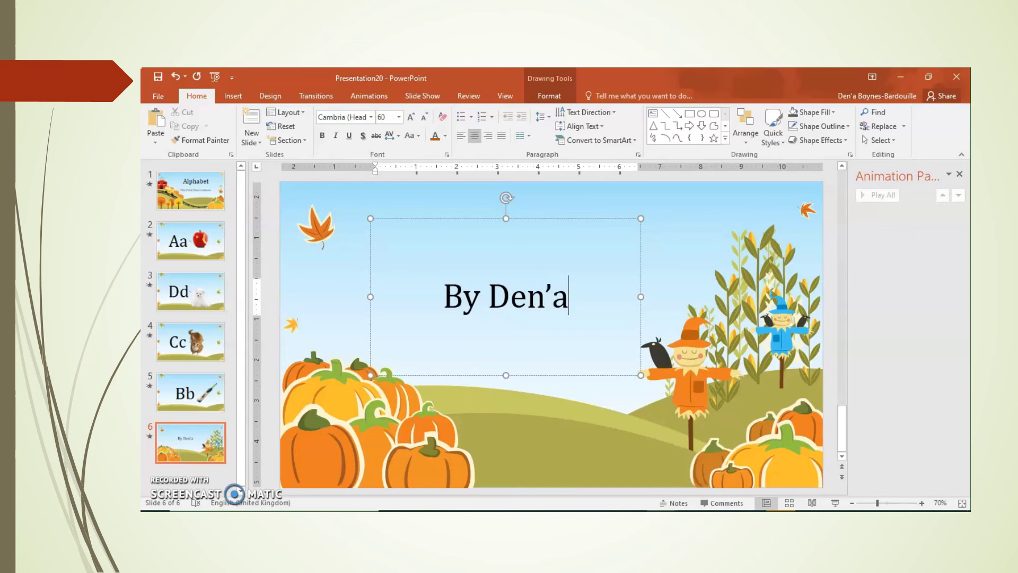
left_click(492, 301)
key("Return")
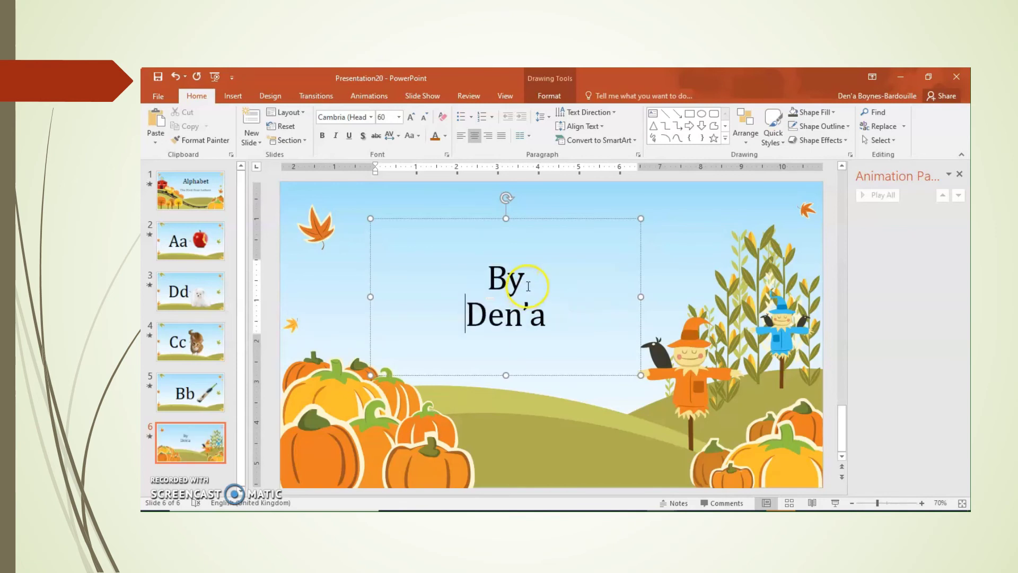
left_click(527, 282)
left_click(491, 303)
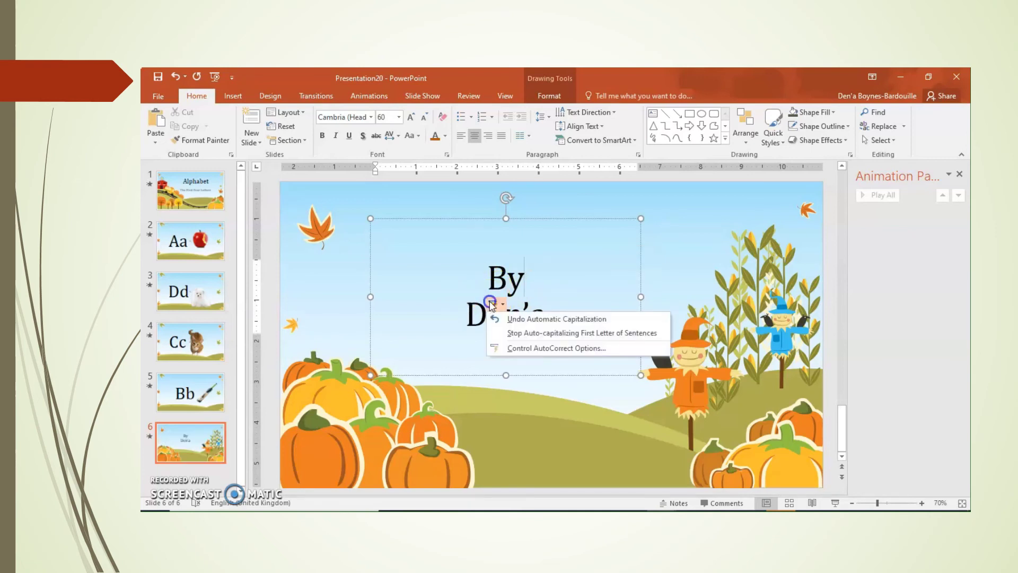
left_click(515, 319)
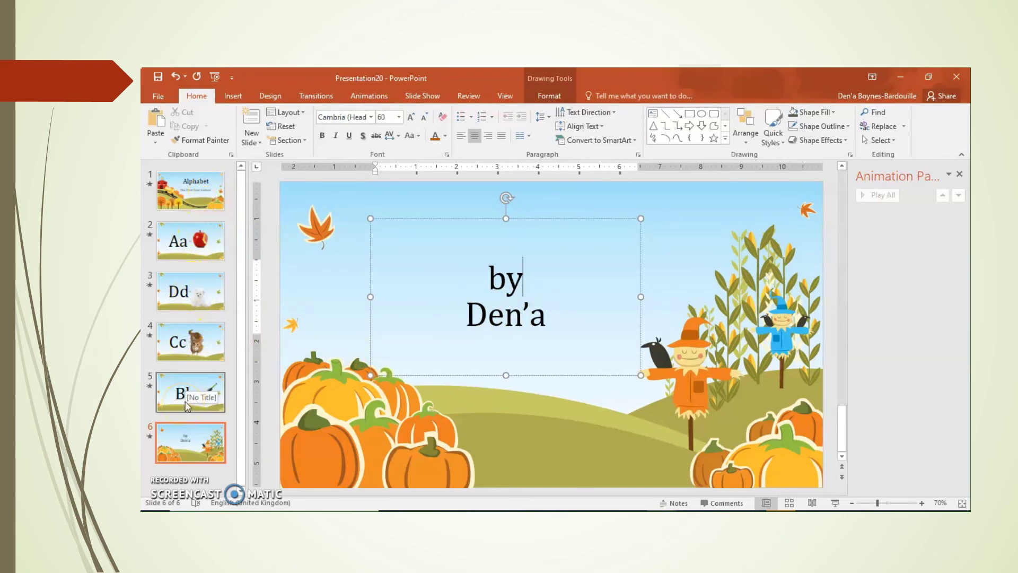
Step: In Slide Sorter, move Bb to position 3 and Cc to position 4, then return to Normal view
left_click(504, 96)
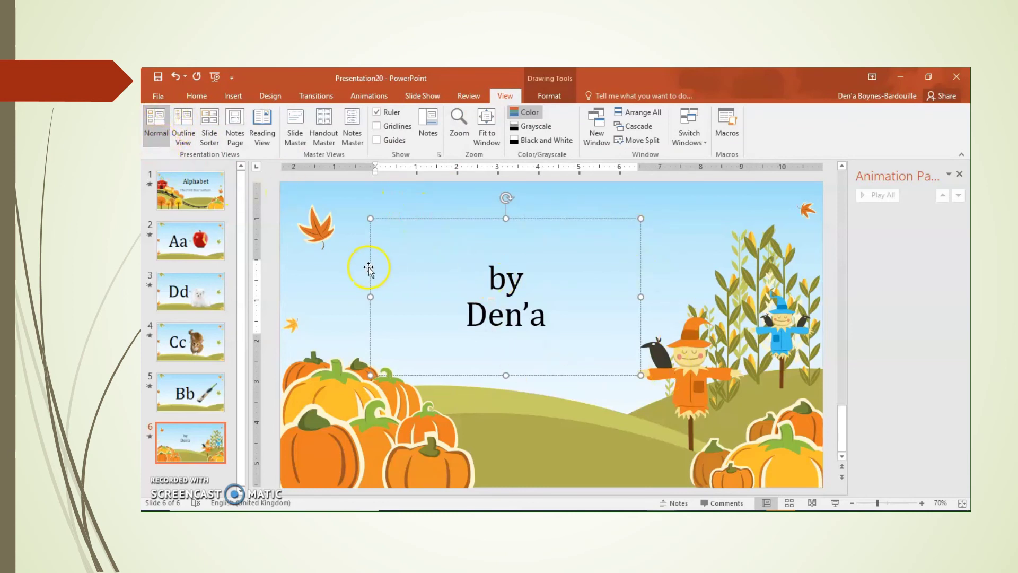
left_click(209, 121)
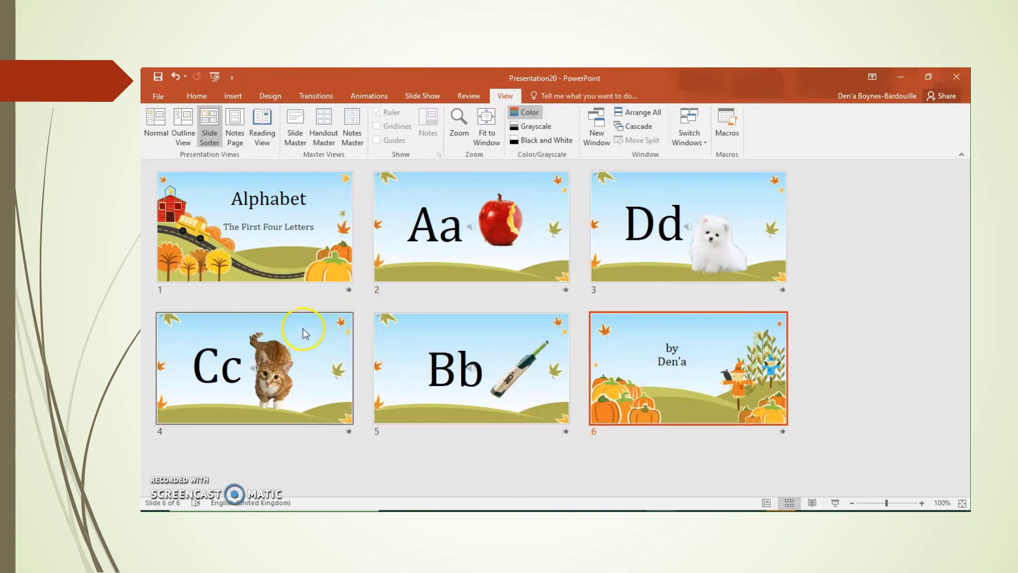
left_click_drag(448, 336, 662, 217)
left_click_drag(471, 377, 276, 367)
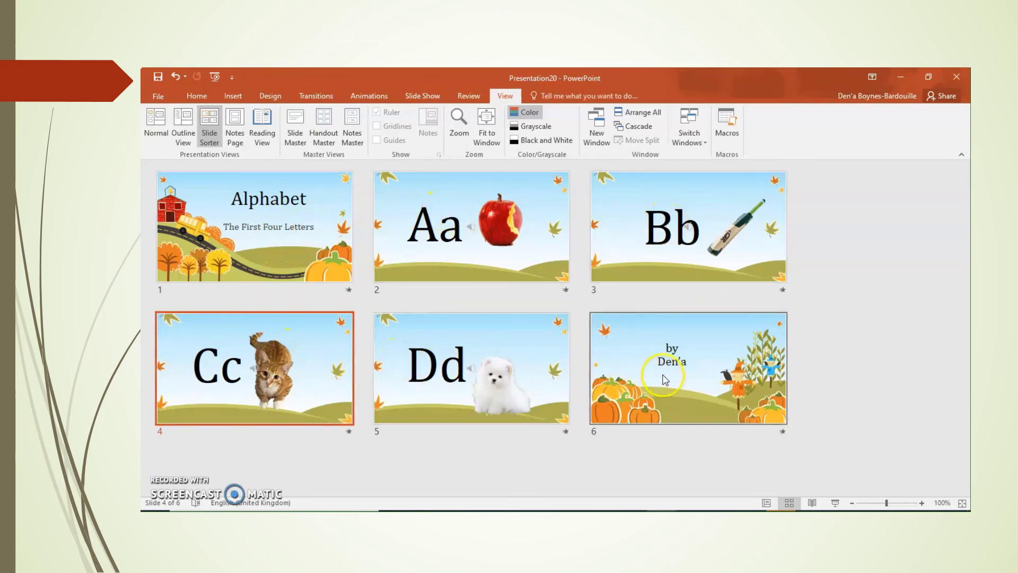
left_click(156, 132)
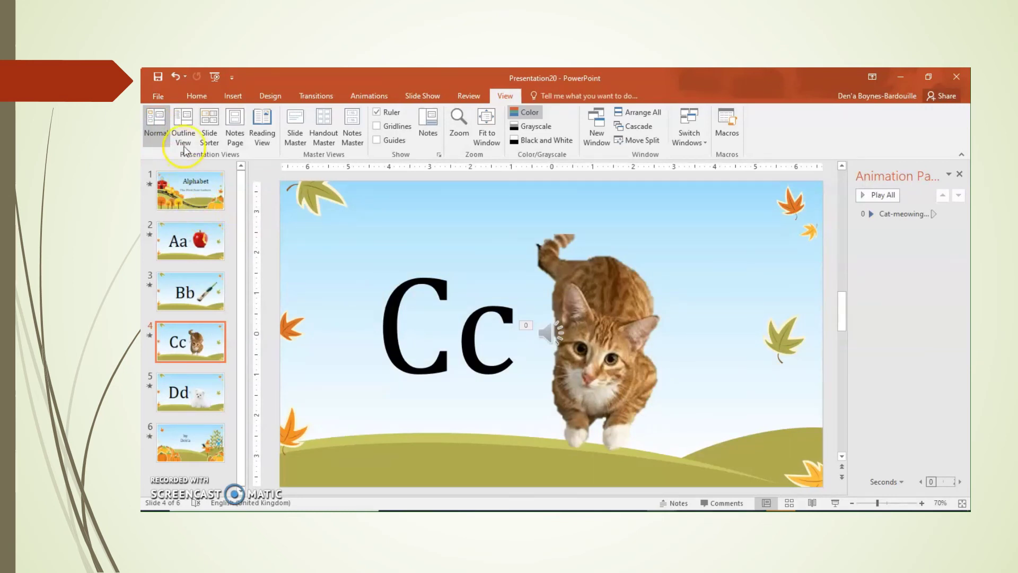
Step: Show the Slide Show ribbon commands
left_click(427, 94)
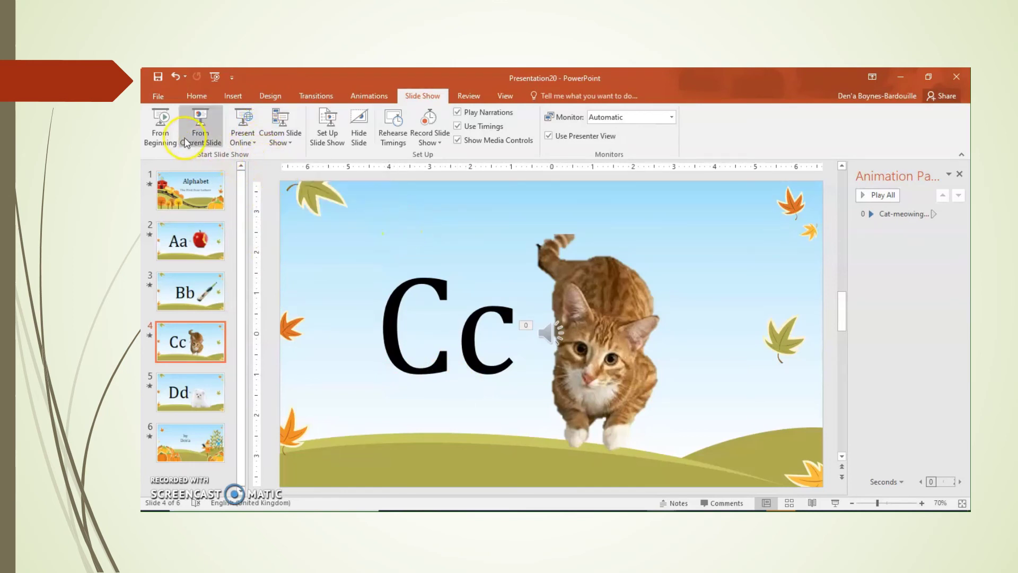
Step: Start the slide show from the first slide
left_click(163, 123)
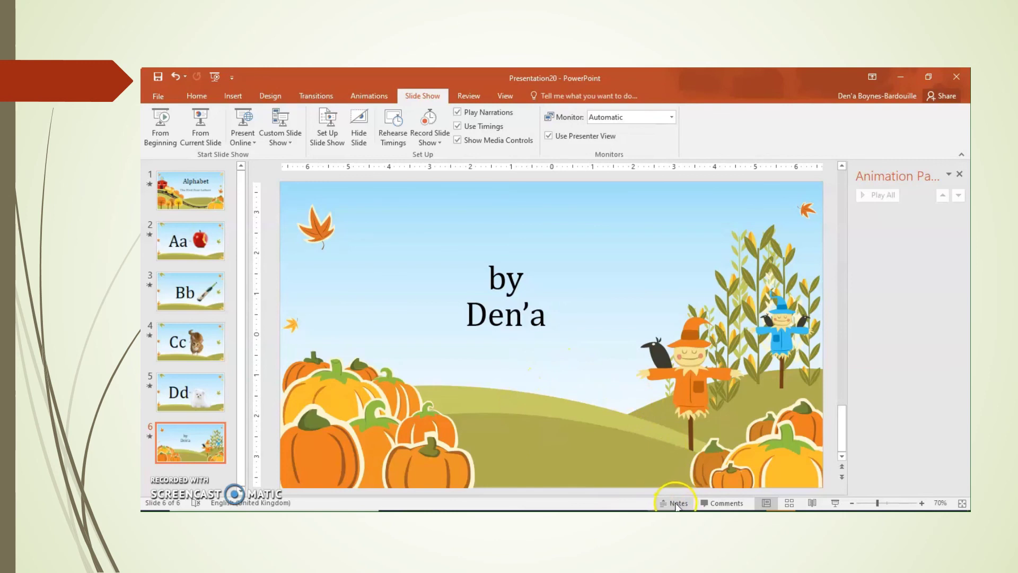
Step: Enlarge the notes pane and note 'We are going to learn the 1st 4 letters of the alphabet.' on slide 1
left_click(677, 504)
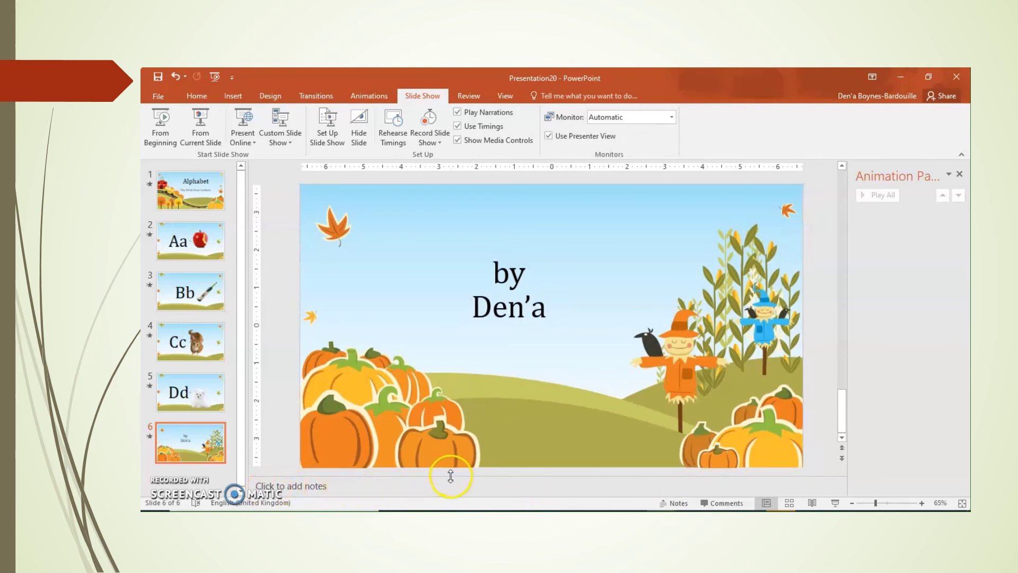
left_click_drag(451, 474, 453, 414)
left_click(188, 186)
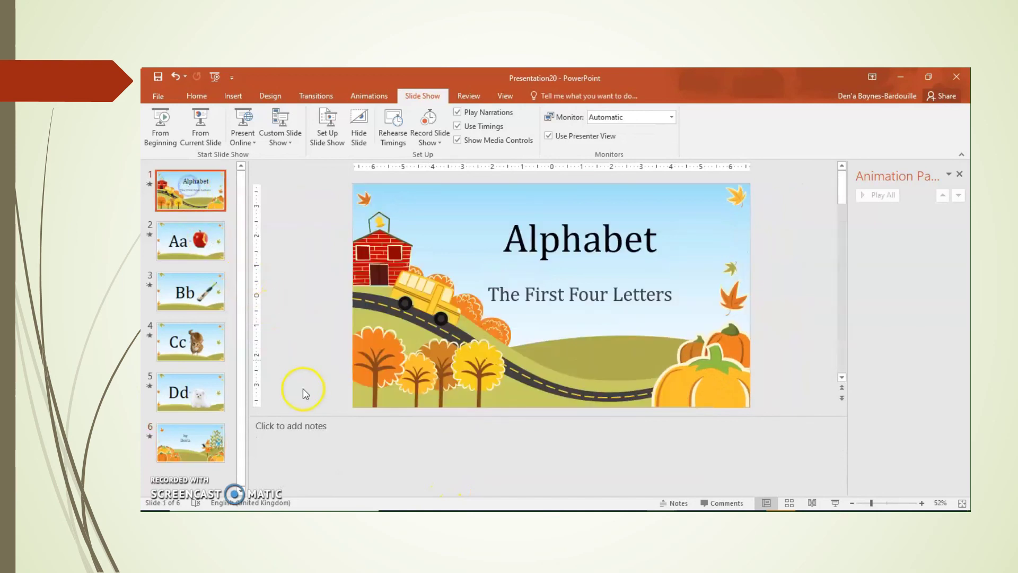
left_click(310, 433)
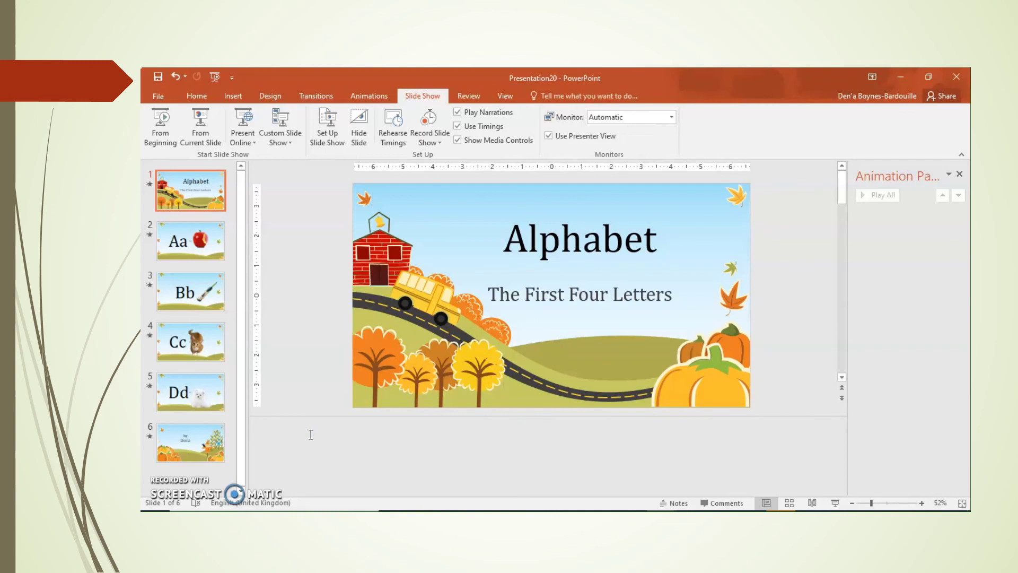
type("We are going to learn the 1st 4 lette")
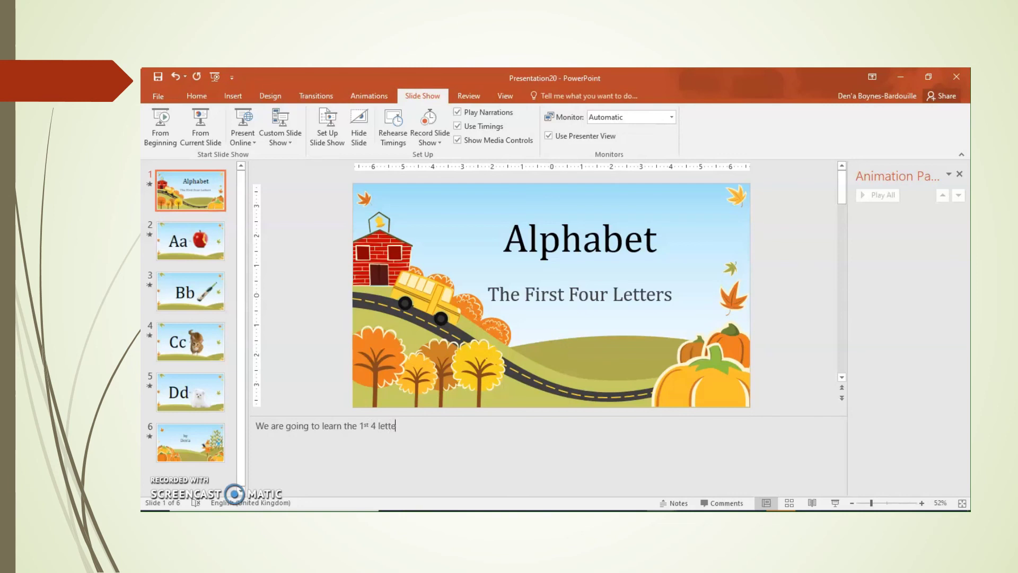
type("rs of the alphabet.")
left_click(421, 439)
left_click(401, 101)
Step: Present from slide 1 in Presenter View, advance through to the Bb slide, then end the show
key("alt")
key("F5")
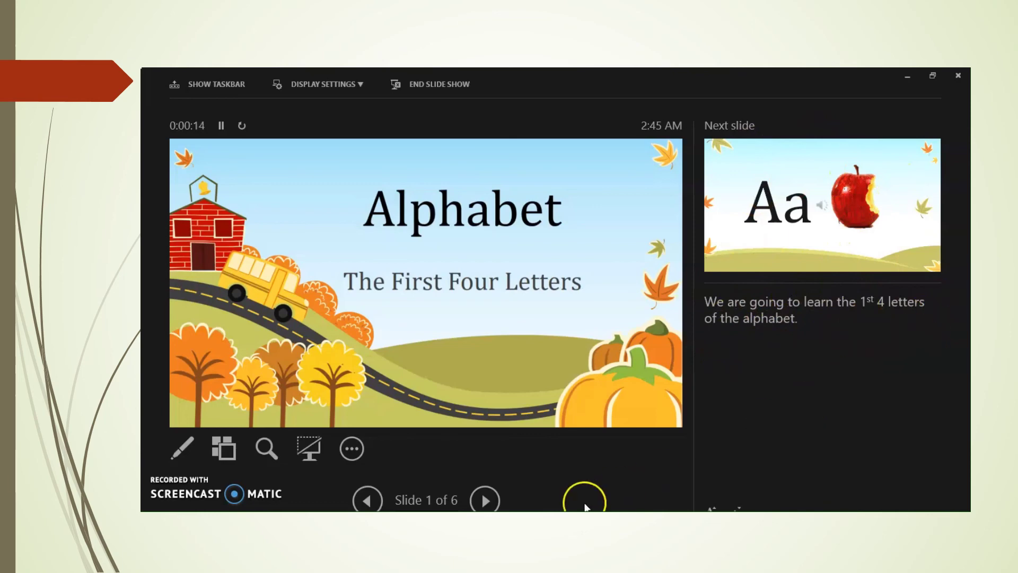
left_click(482, 501)
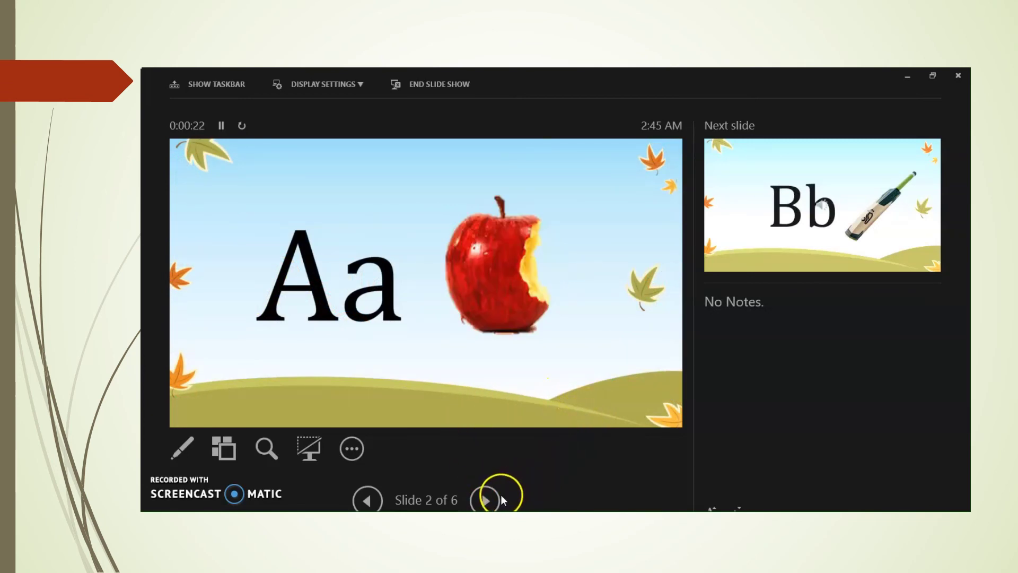
left_click(485, 501)
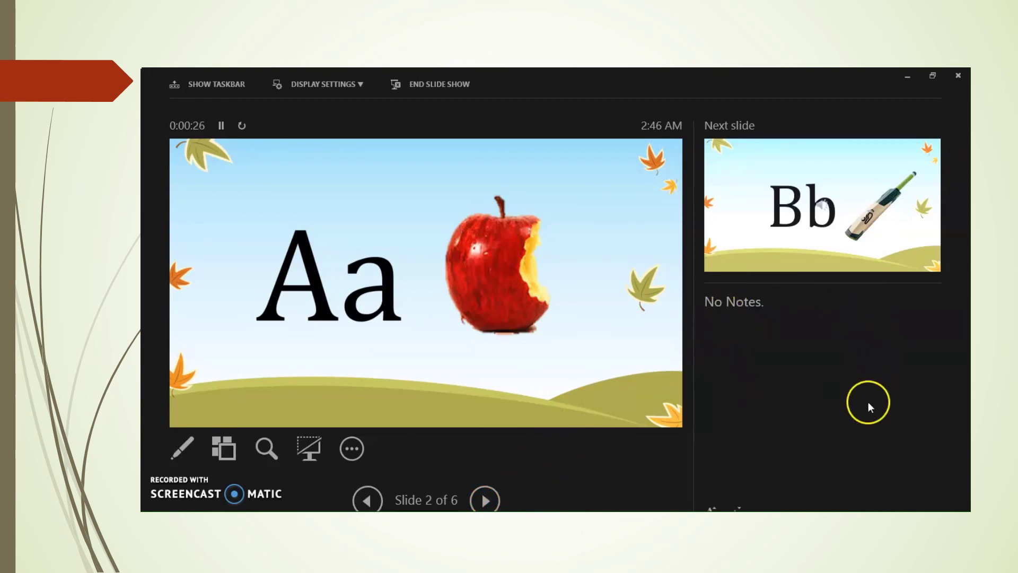
left_click(485, 501)
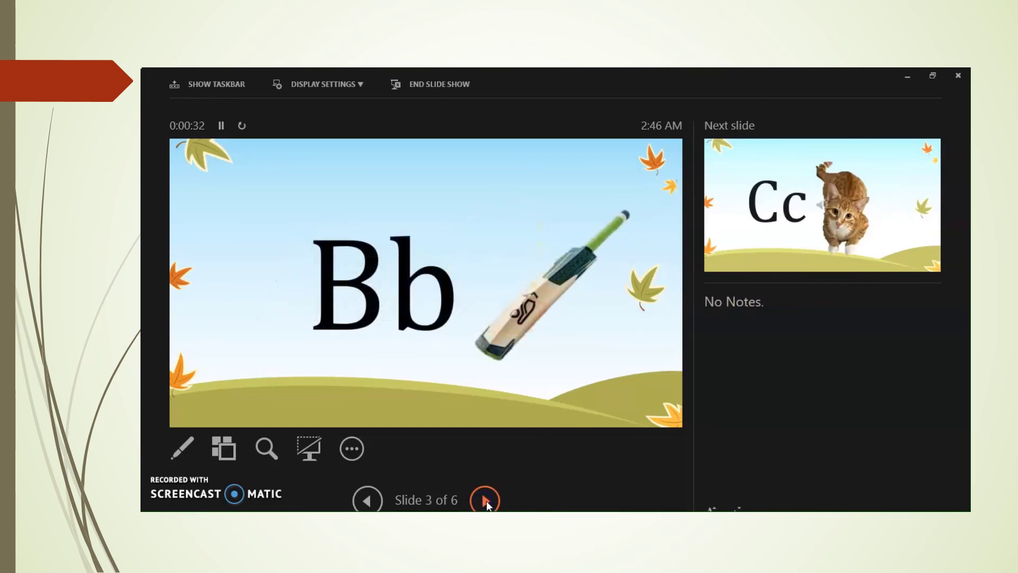
key("Escape")
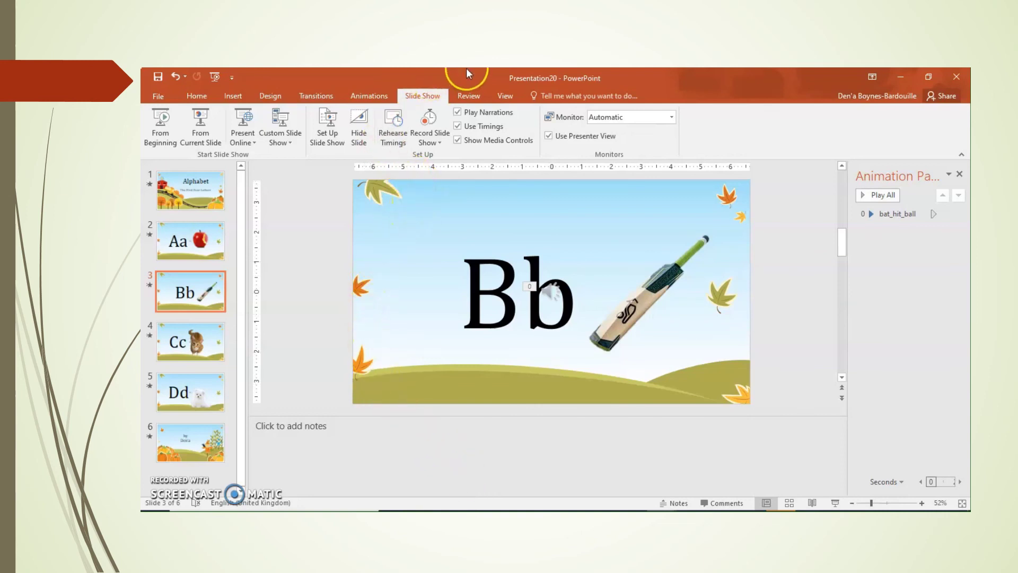
Step: Switch the ribbon to the Review tab
left_click(469, 96)
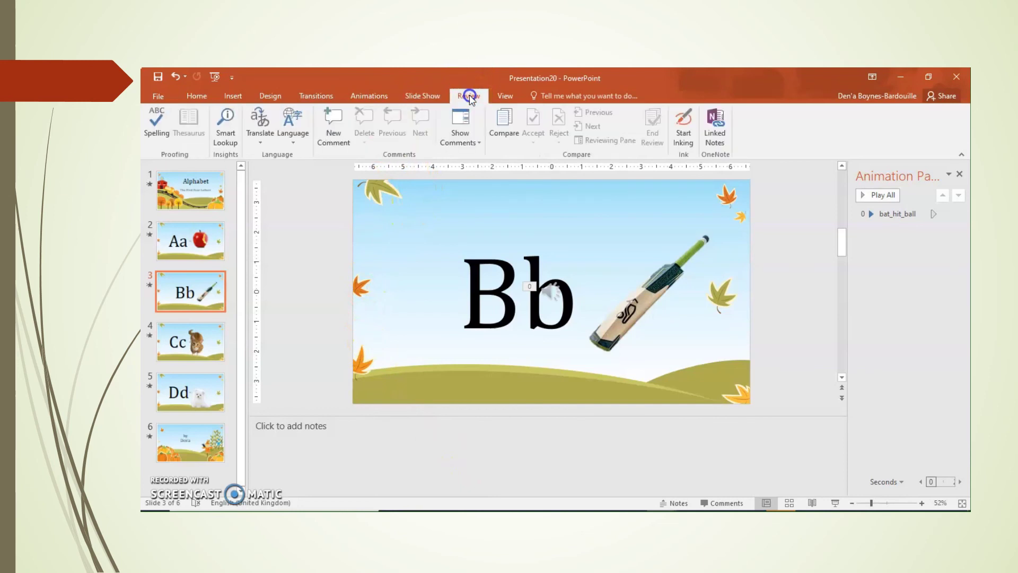
Step: Spell-check the deck, ignoring the flagged 'Dd', and dismiss the completion message
left_click(157, 132)
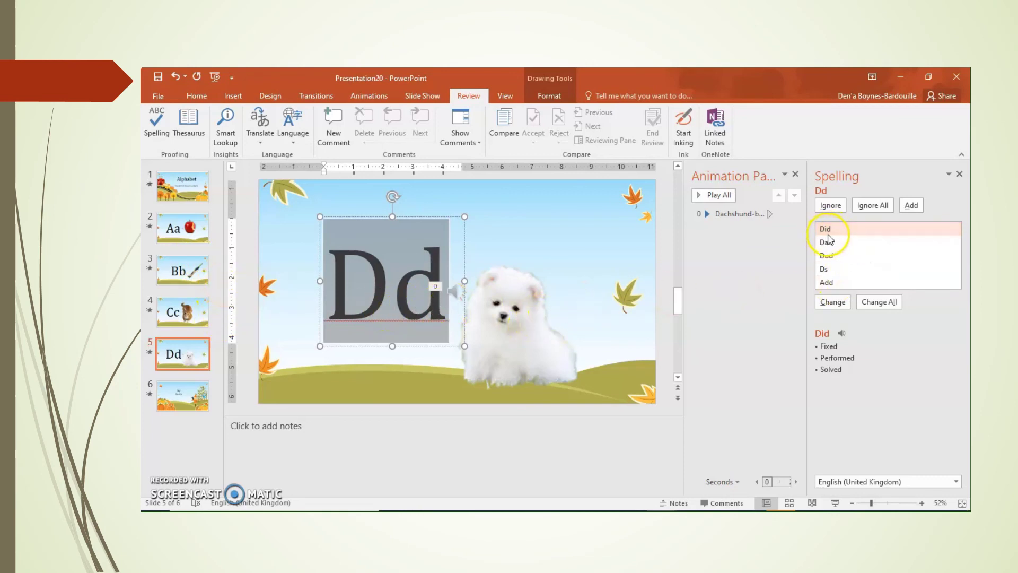
left_click(835, 208)
left_click(835, 207)
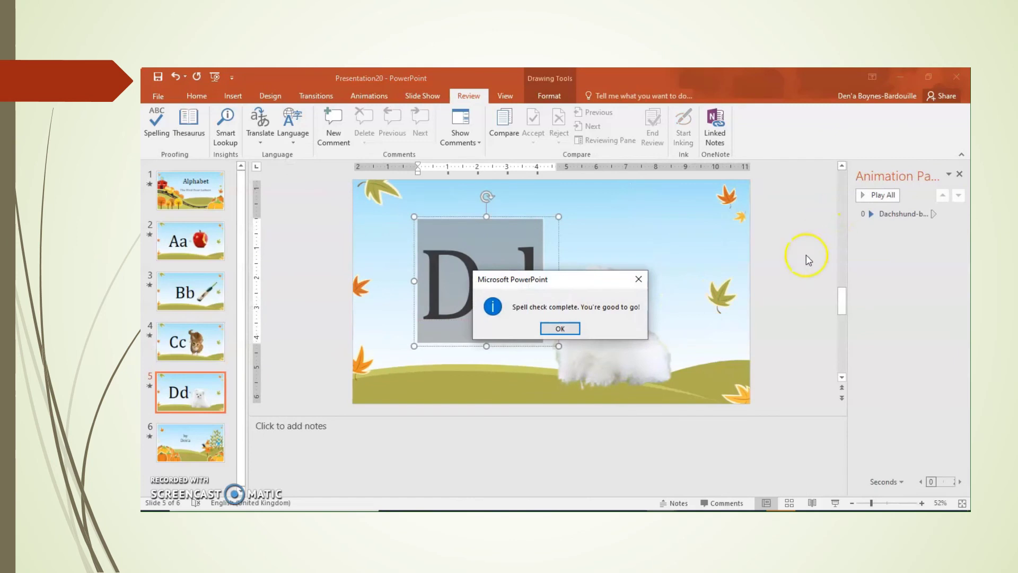
left_click(559, 328)
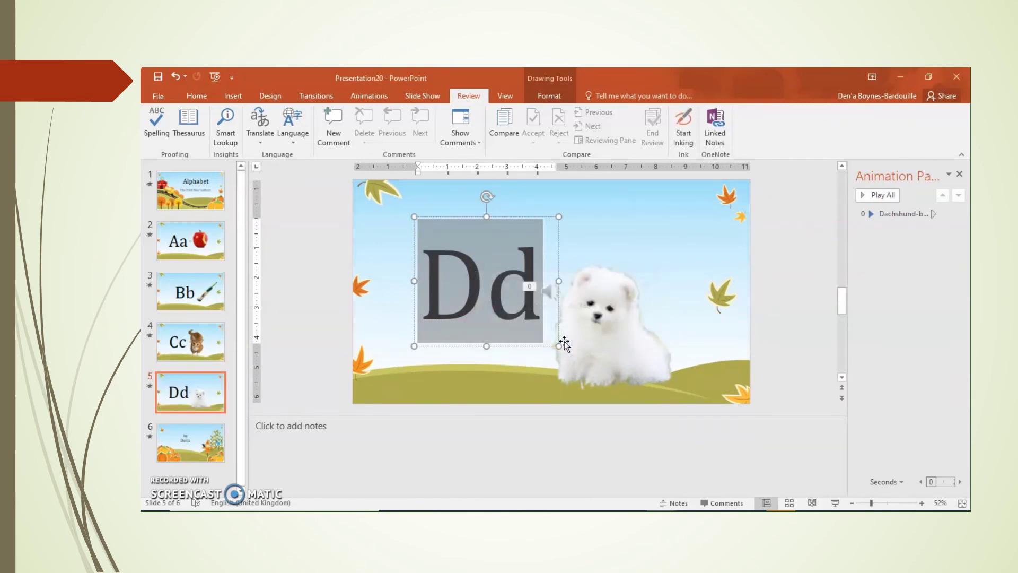